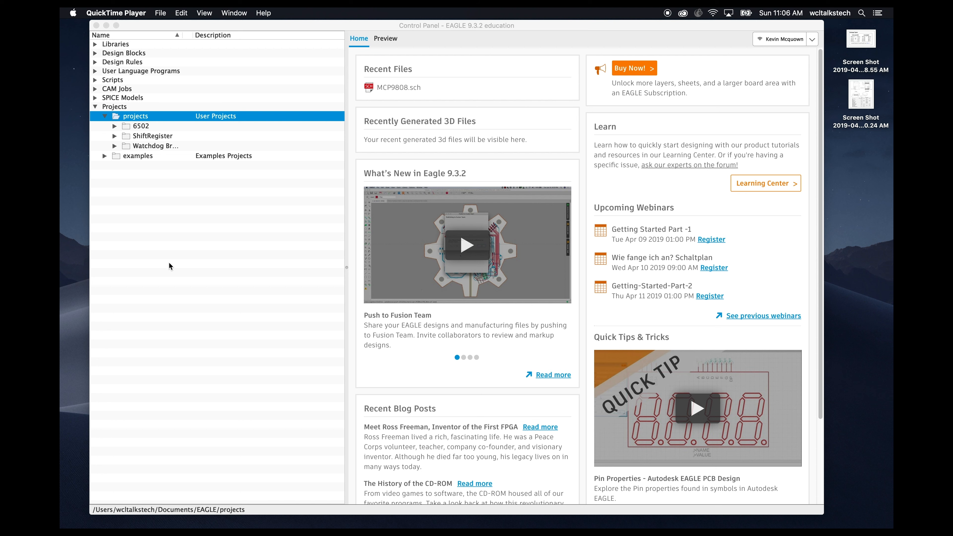
- Create a new project in the projects folder and name it TempSensor
right_click(131, 117)
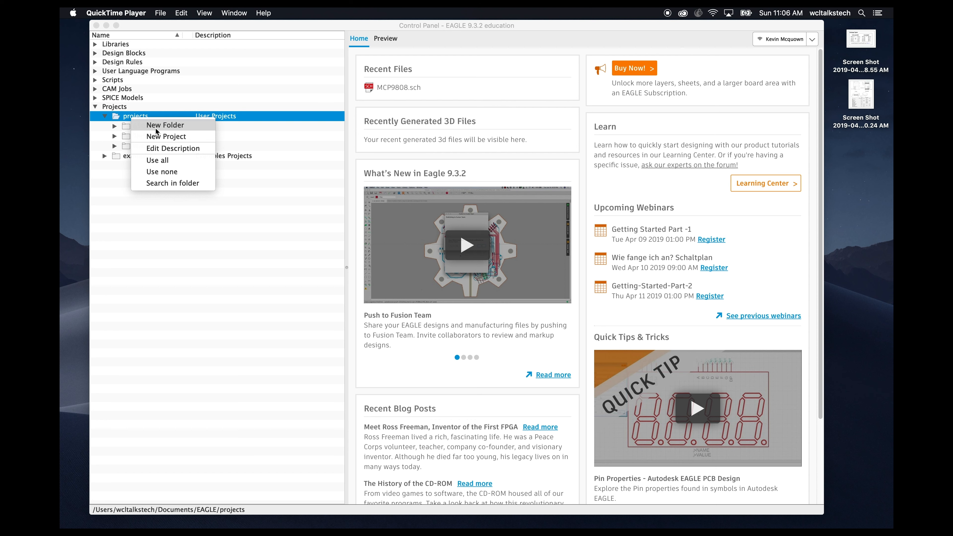
left_click(158, 137)
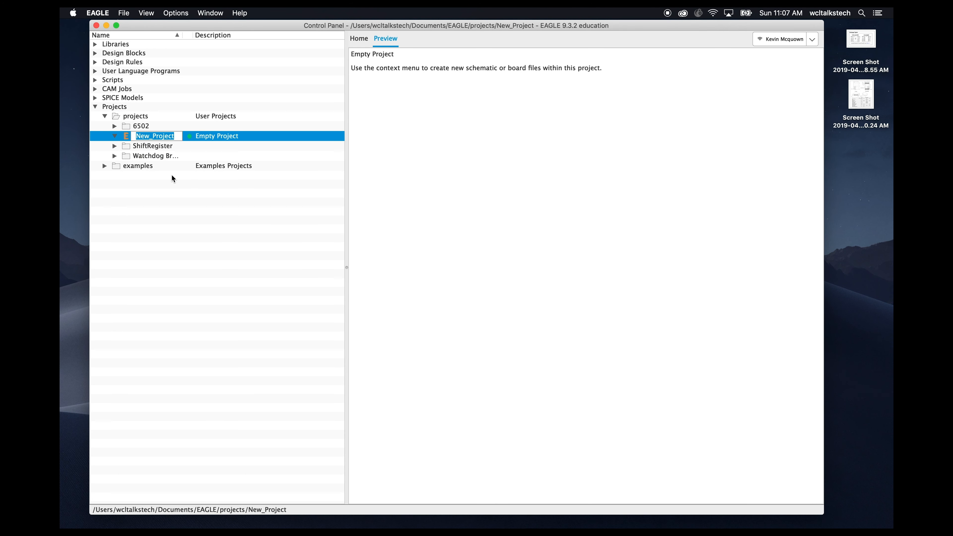
type("Tem")
key("BackSpace")
key("BackSpace")
type("pSensor")
key("Return")
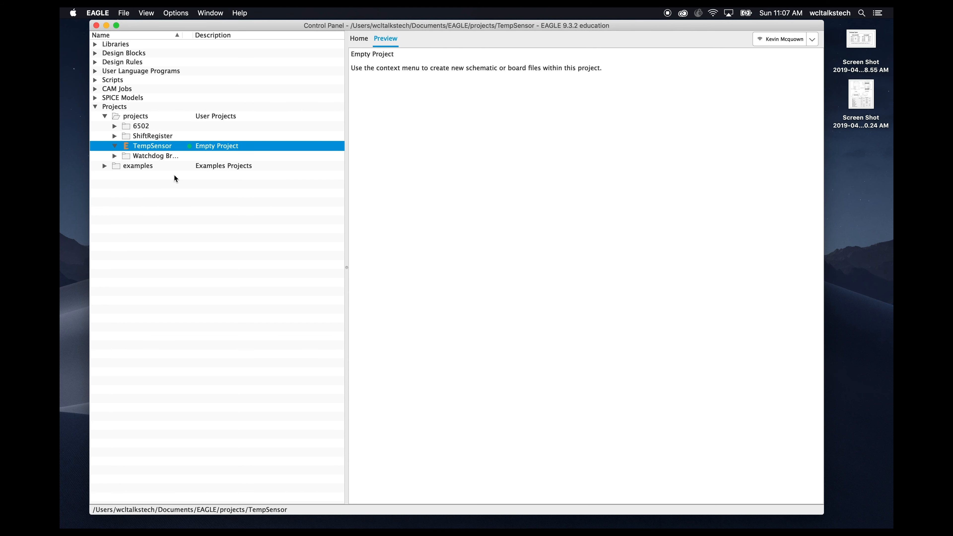
- Create a new schematic in the TempSensor project and reposition and enlarge its editor window
right_click(165, 147)
mouse_move(226, 165)
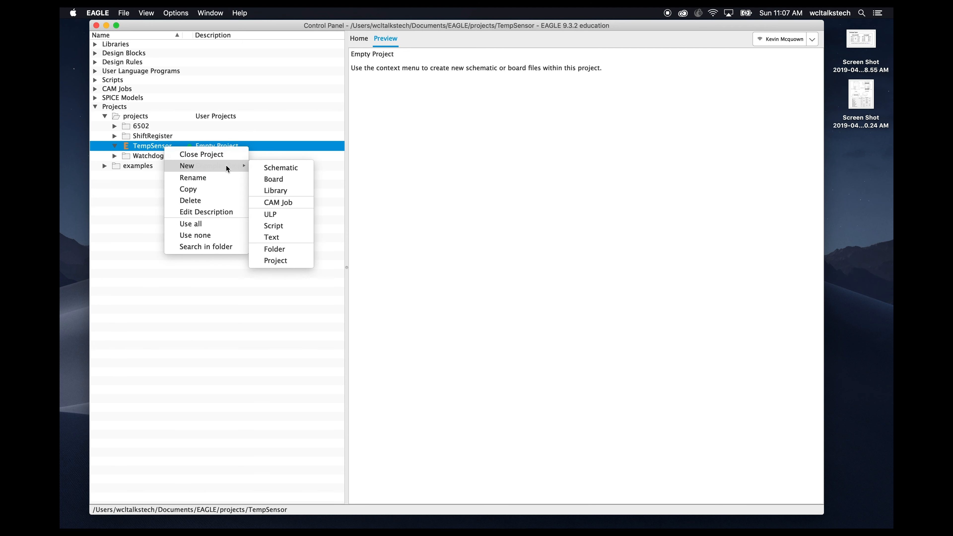
left_click(281, 166)
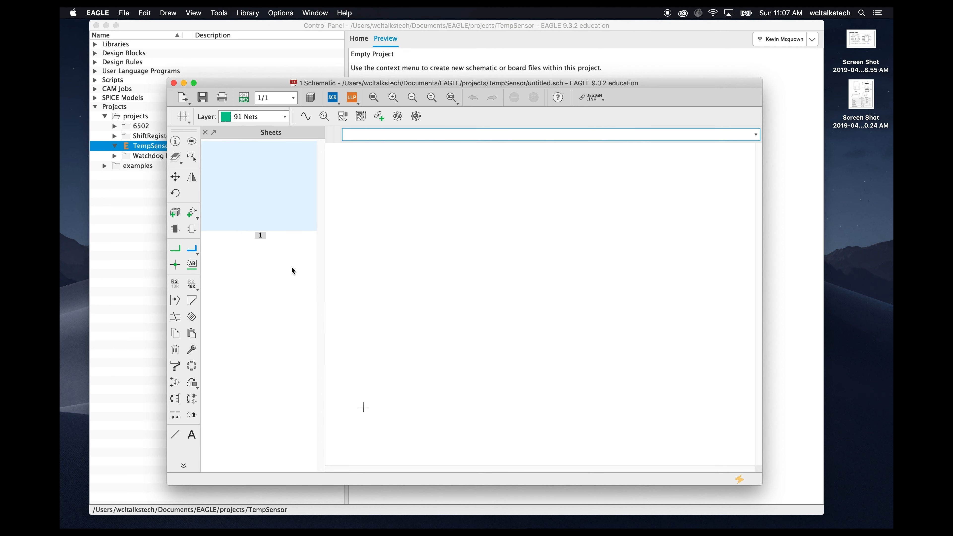
left_click_drag(678, 86, 627, 53)
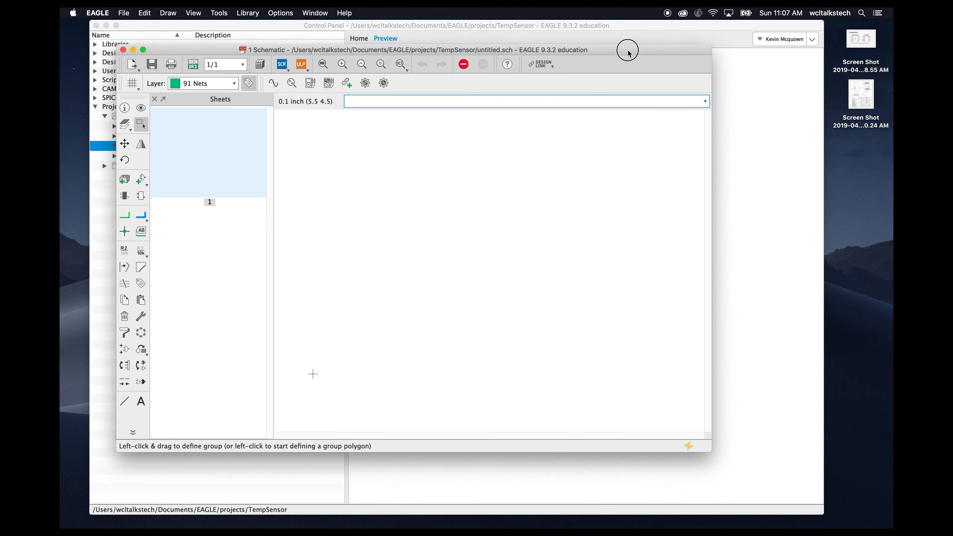
left_click_drag(710, 449, 860, 511)
left_click_drag(679, 58, 654, 39)
left_click_drag(843, 497, 847, 519)
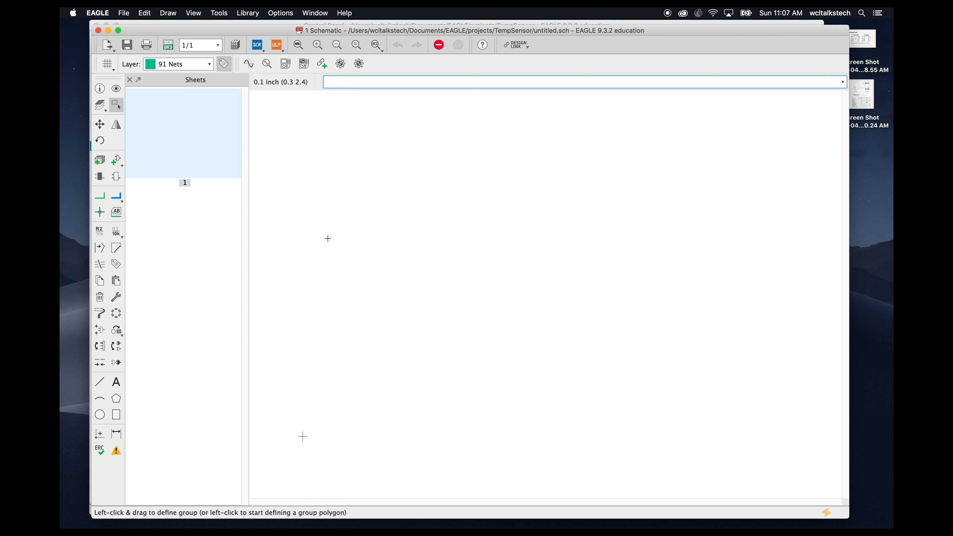
- Open Add Part and search the installed libraries for *mcp9808*
left_click(118, 161)
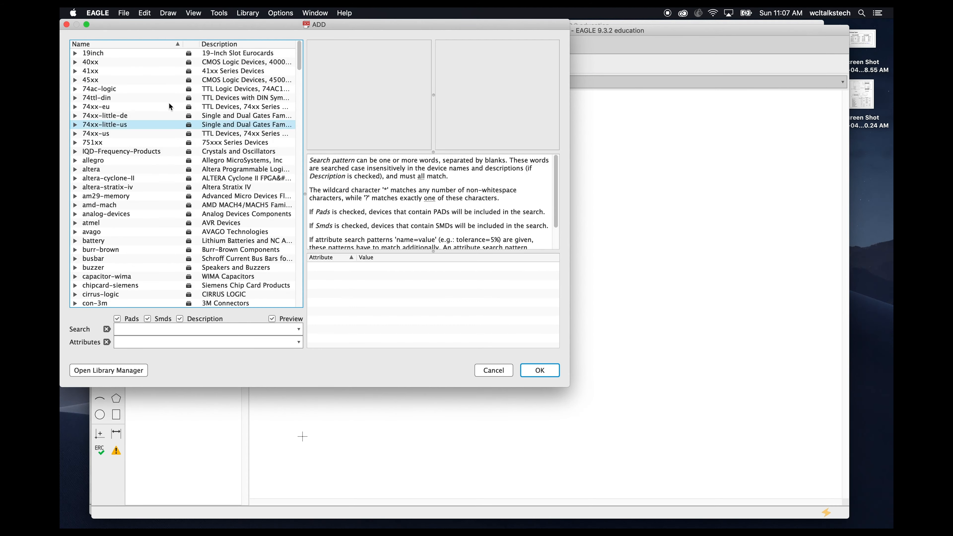
left_click(159, 329)
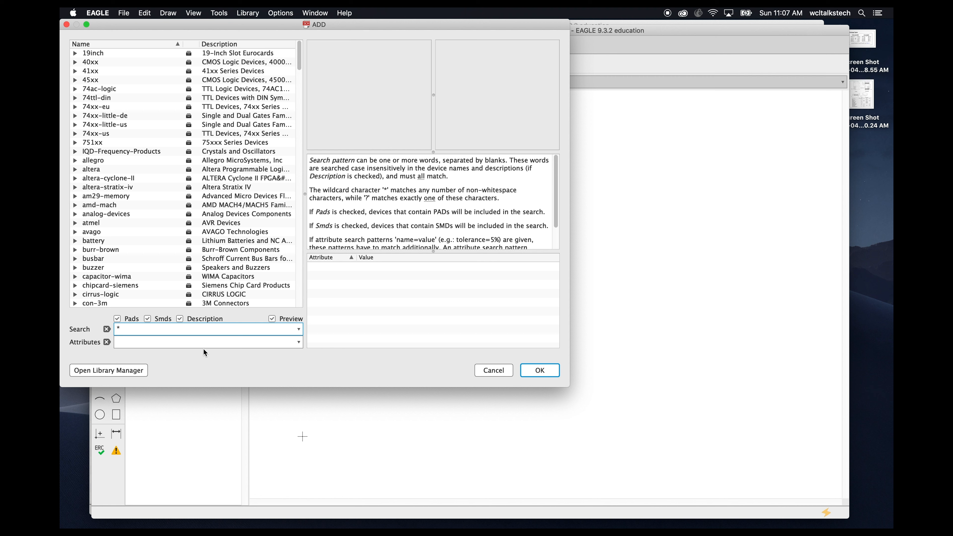
type("mcp9808*")
key("Return")
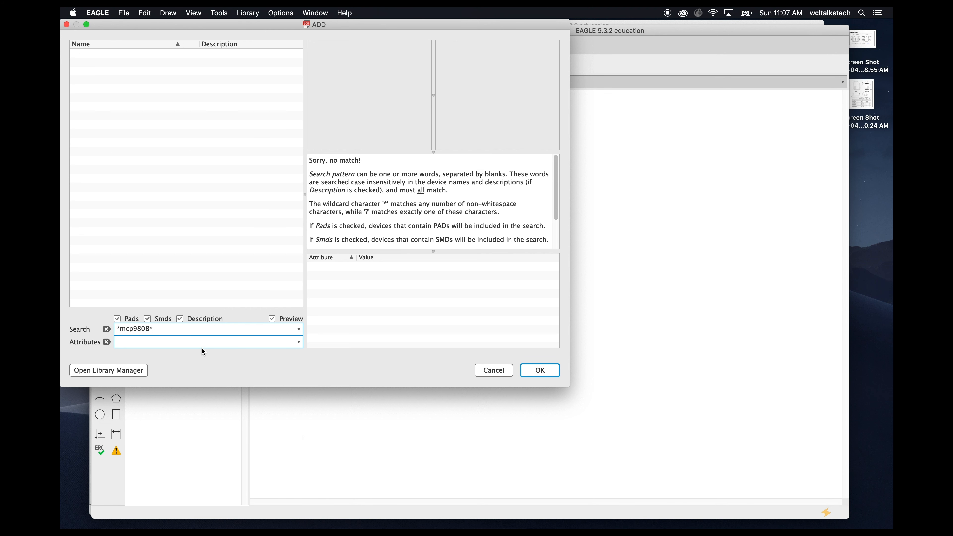
left_click(155, 341)
left_click(169, 331)
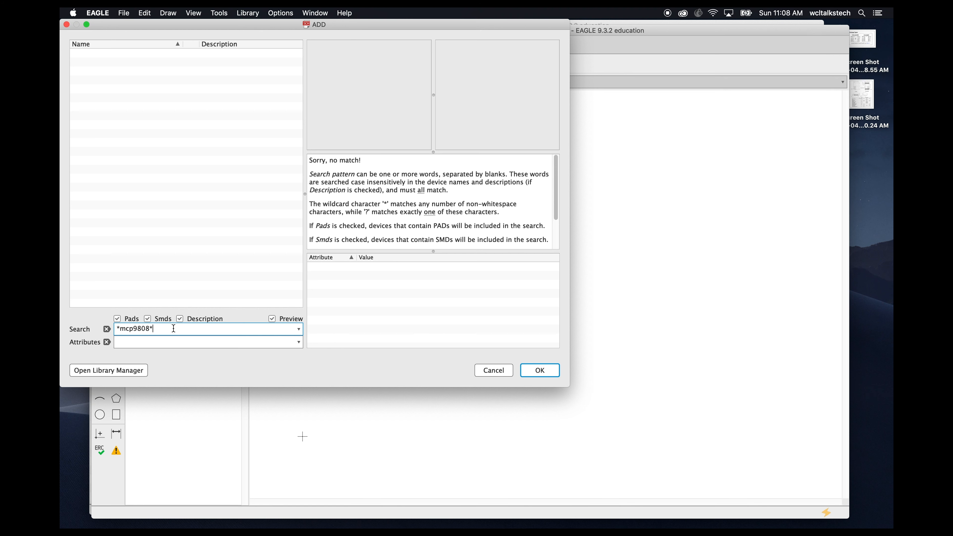
- Switch to Safari and open octopart.com in a new window
key("super+Tab")
key("super+Tab")
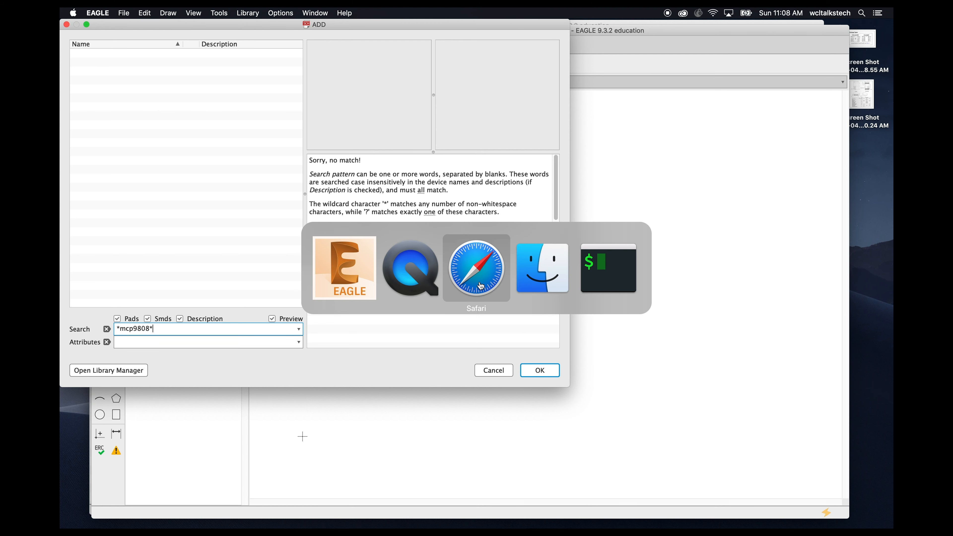
key("super+n")
type("octopart.com")
key("Return")
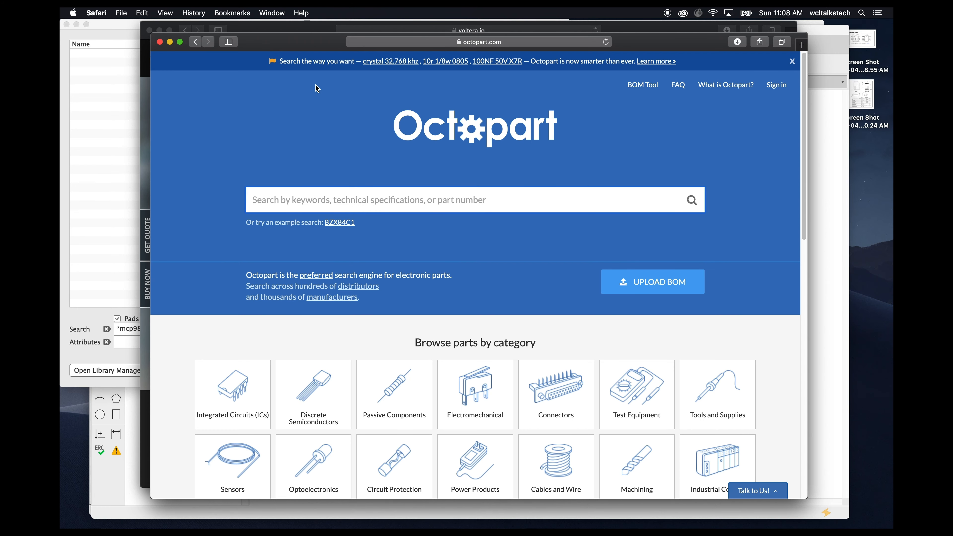
- Move the browser window and search Octopart for mcp9808
left_click(315, 47)
left_click_drag(315, 46, 295, 33)
left_click(390, 194)
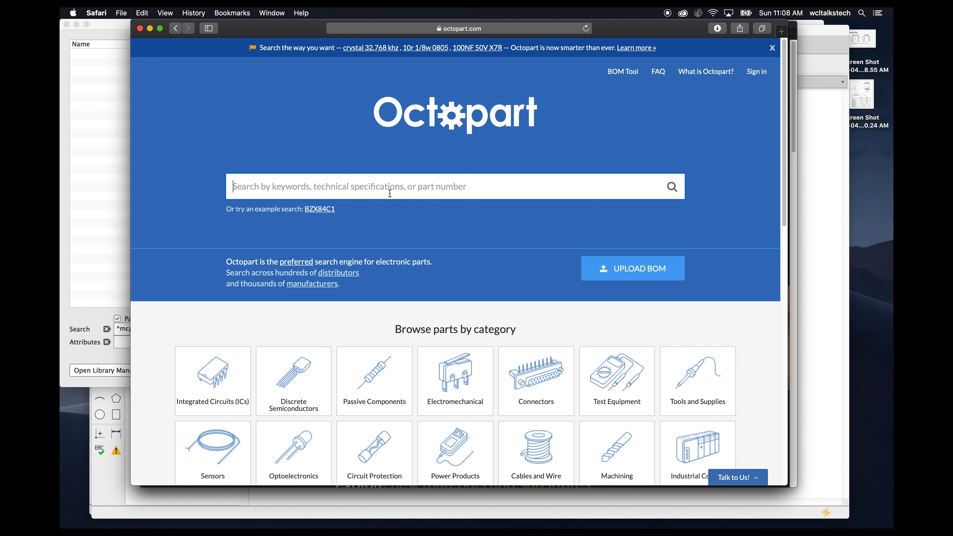
type("mcp9")
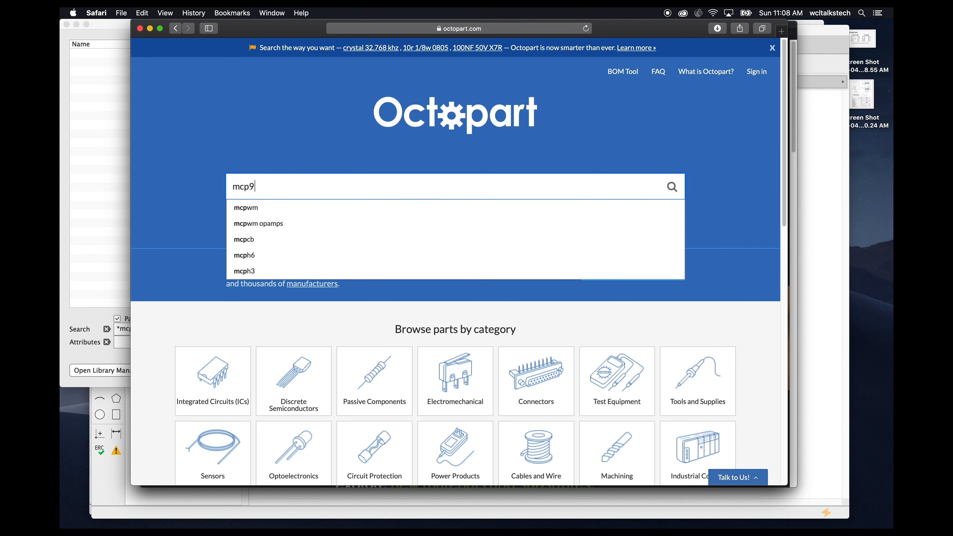
type("808")
key("Return")
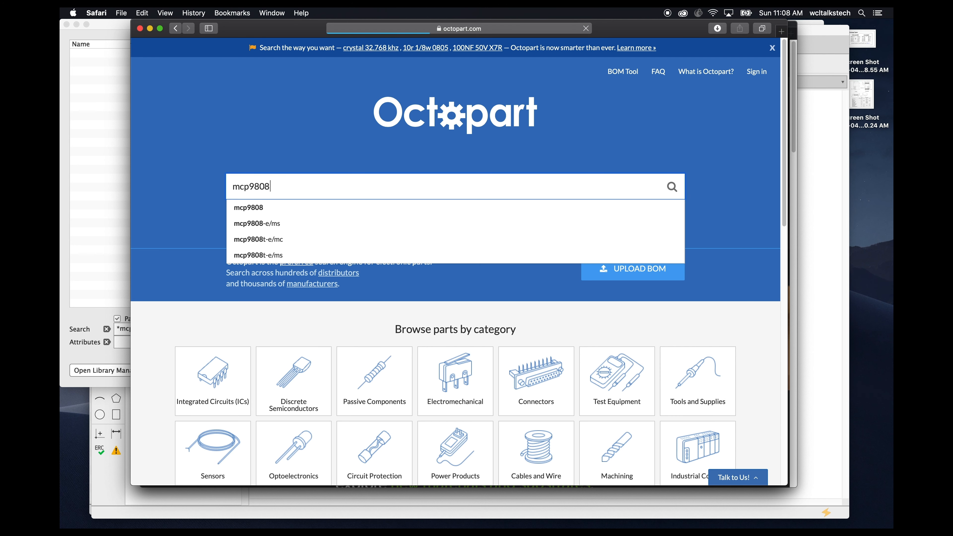
- Open the CAD Models of the Microchip MCP9808T-E/MS result, then close the Octopart window
scroll(401, 276, "down", 12)
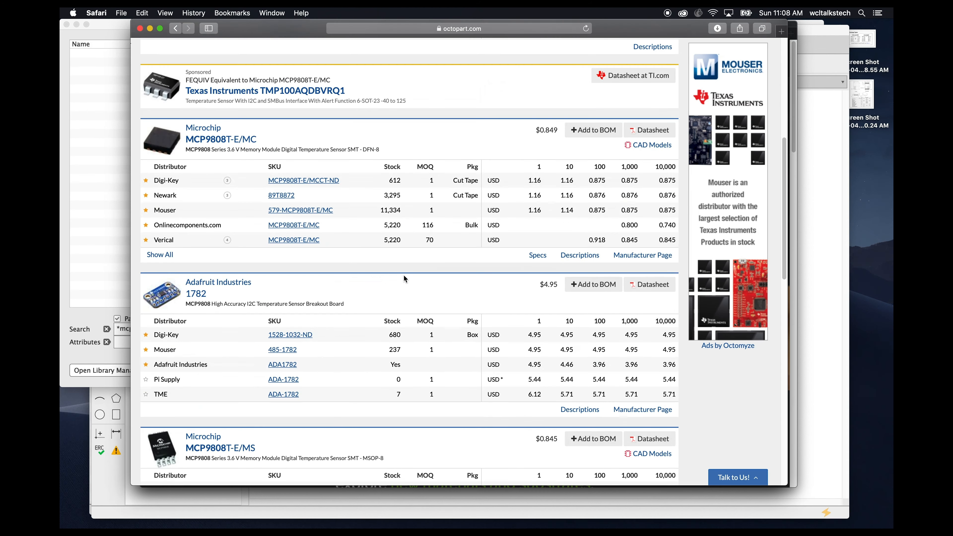
scroll(405, 278, "down", 3)
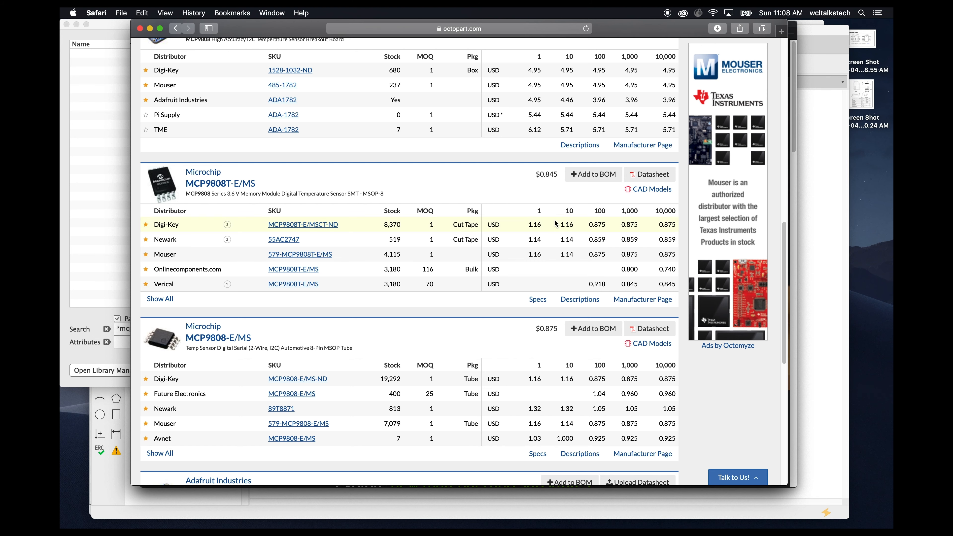
left_click(650, 190)
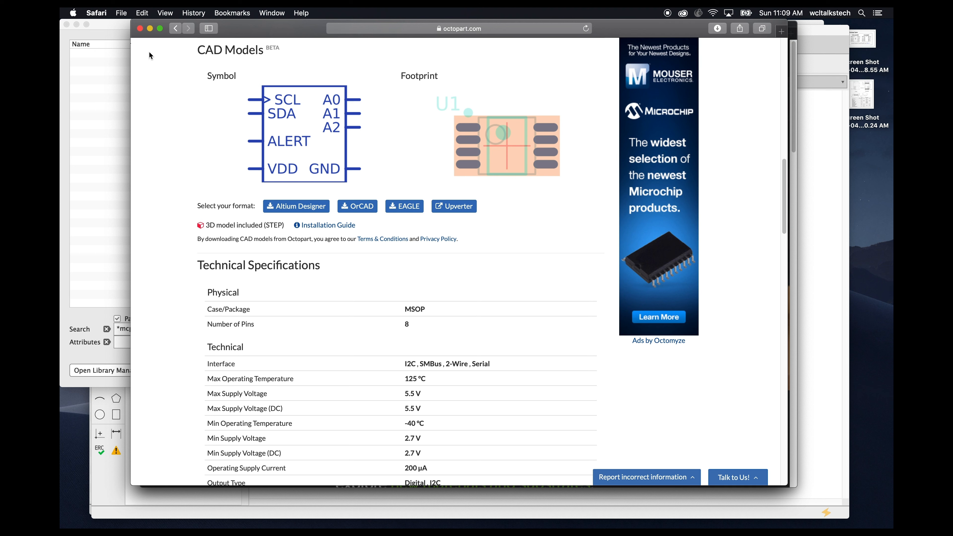
left_click(141, 31)
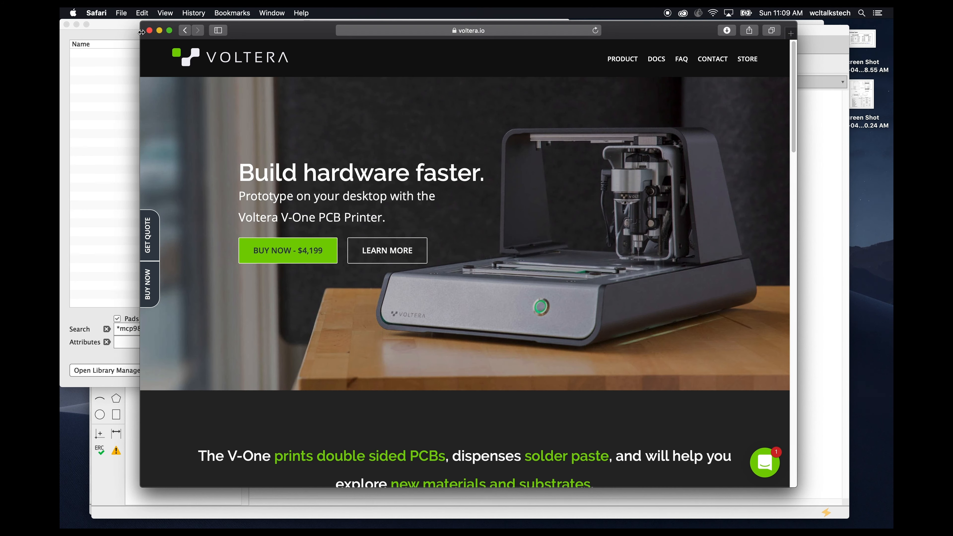
- Cancel the Add Part dialog in EAGLE and switch to the Control Panel window
left_click(97, 97)
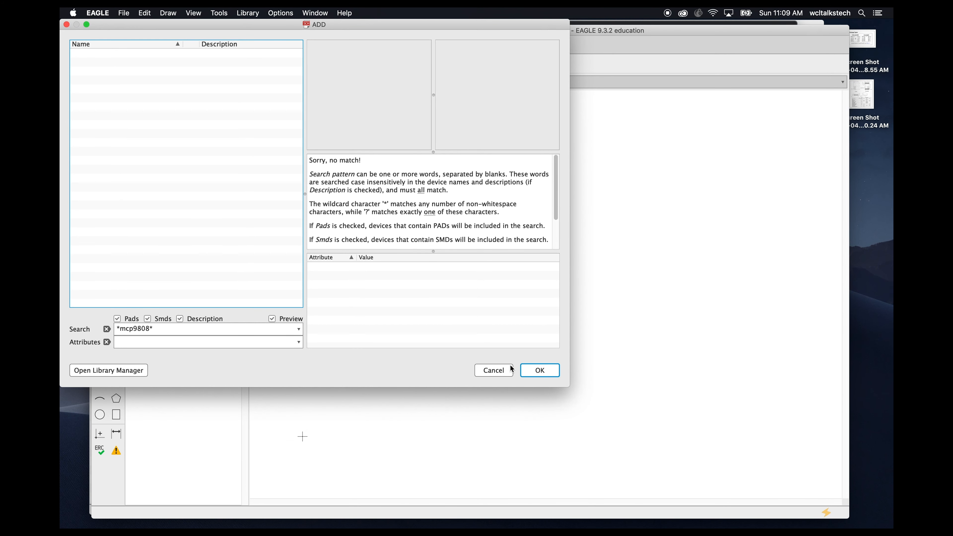
left_click(503, 371)
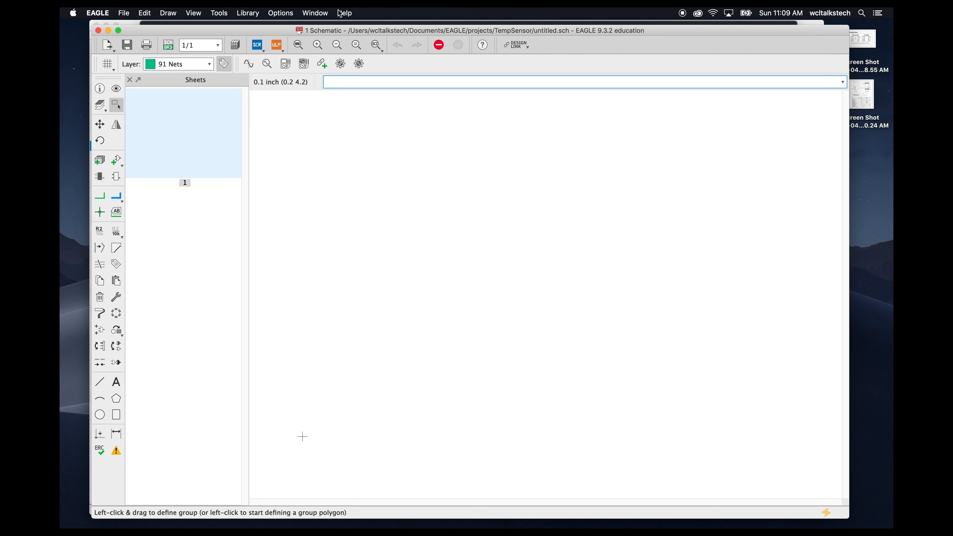
left_click(314, 12)
left_click(318, 30)
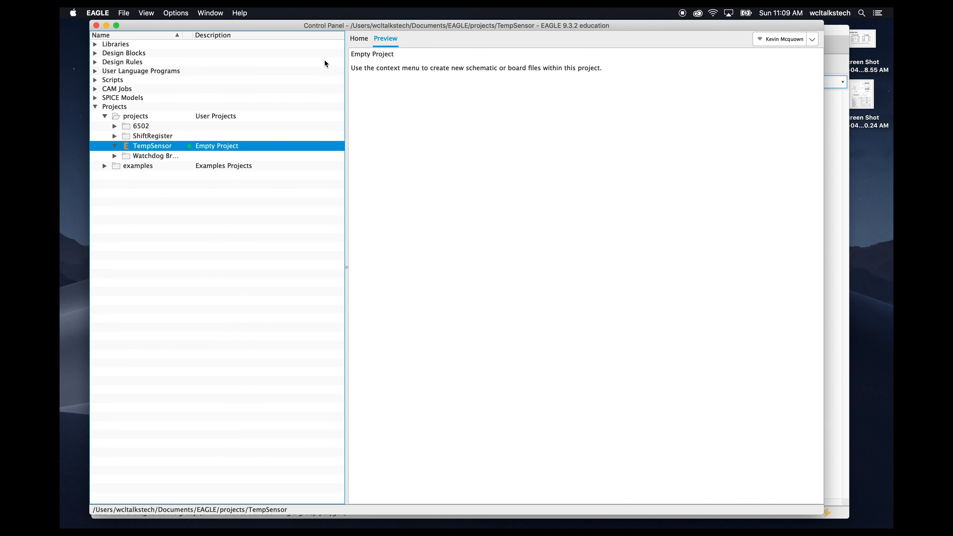
- Create a new library and reposition and enlarge its editor window
left_click(124, 13)
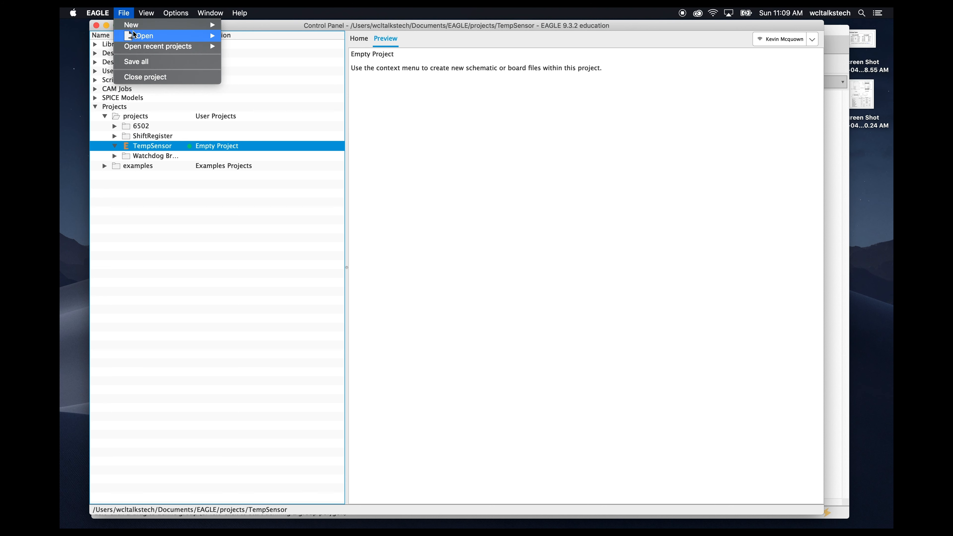
mouse_move(188, 26)
left_click(275, 71)
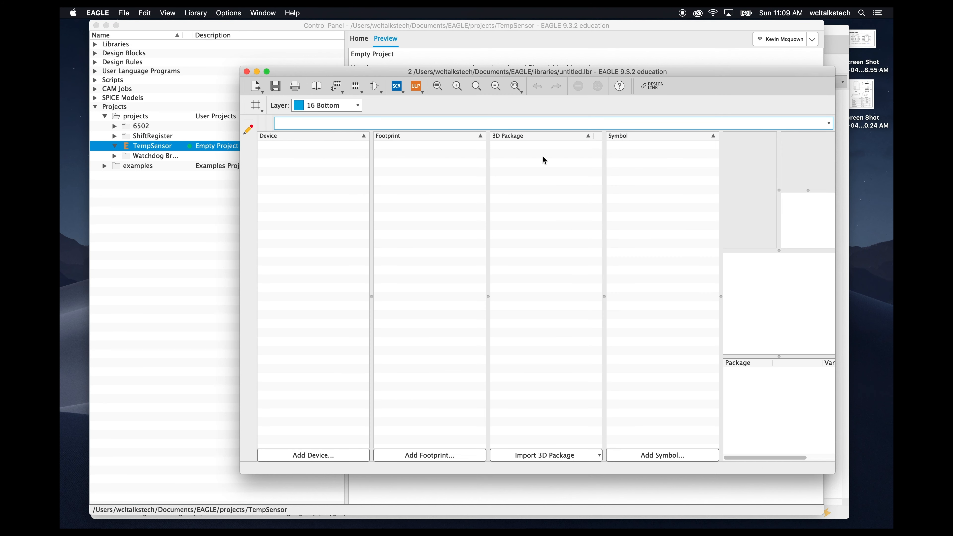
left_click_drag(742, 76, 675, 75)
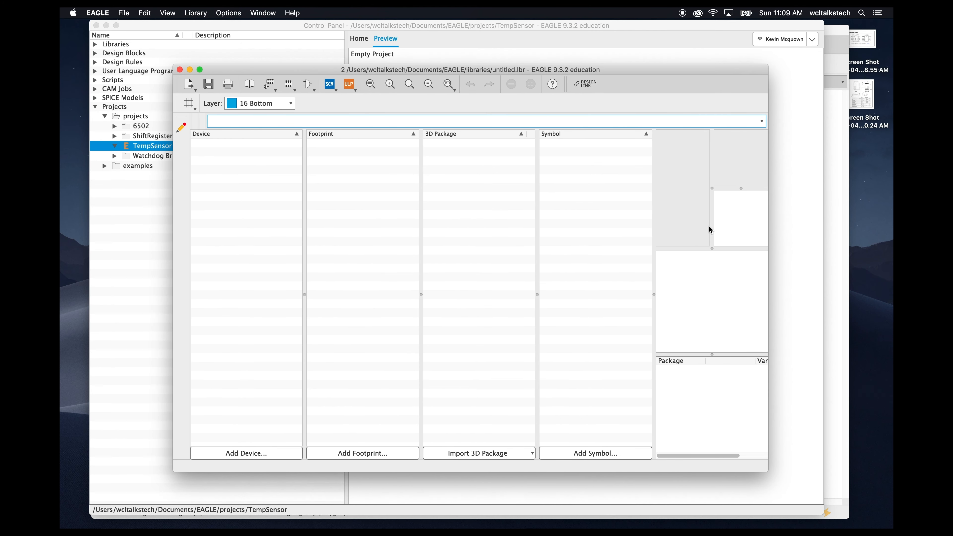
left_click_drag(768, 298, 839, 296)
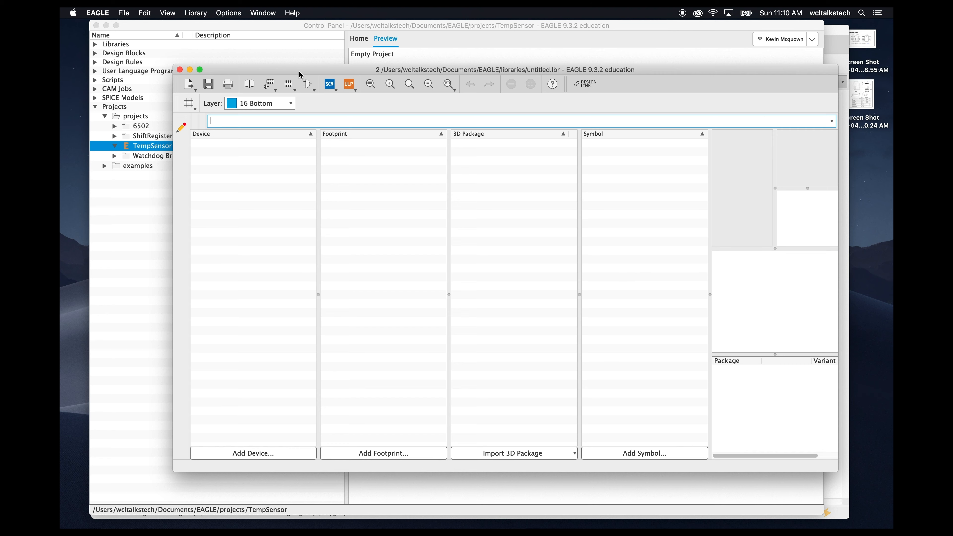
left_click_drag(296, 71, 275, 66)
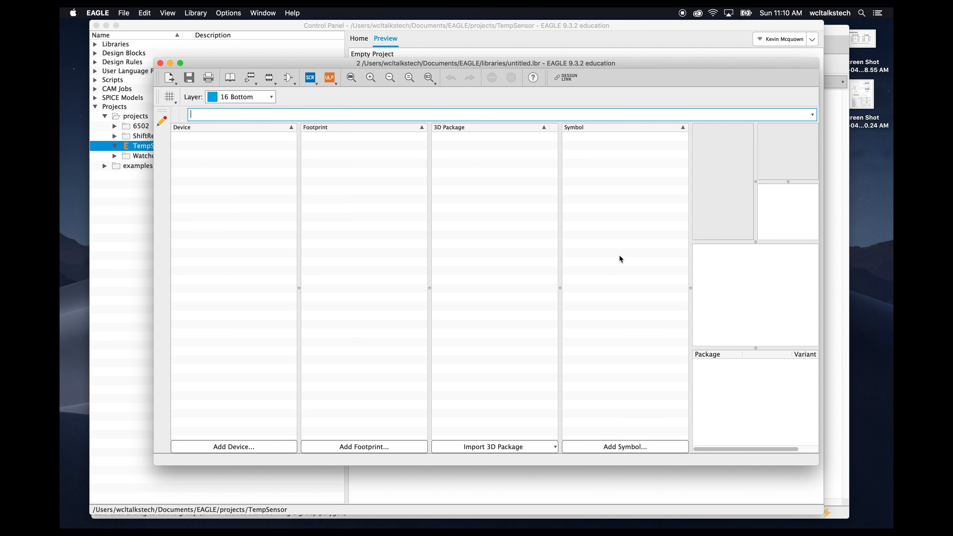
- Save the new library as wcl-library
left_click(123, 13)
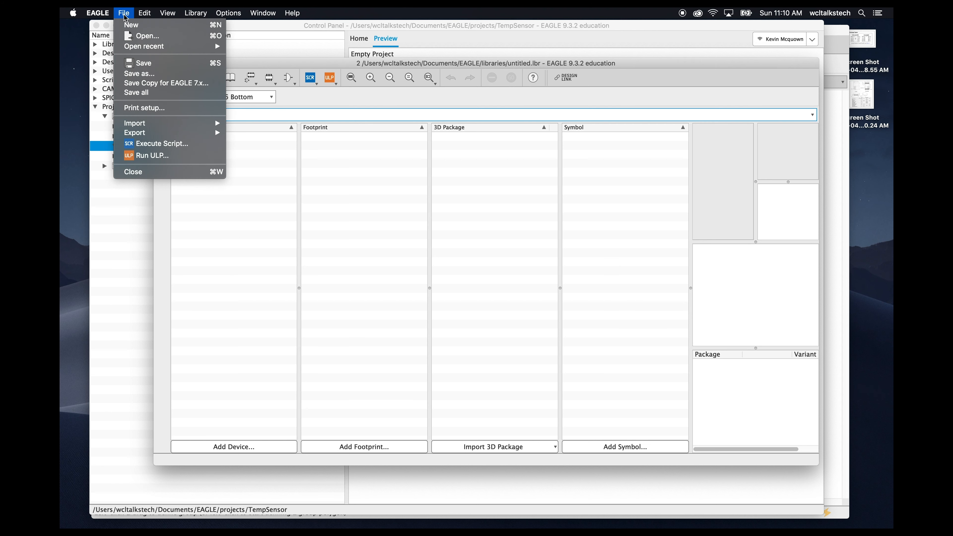
left_click(138, 63)
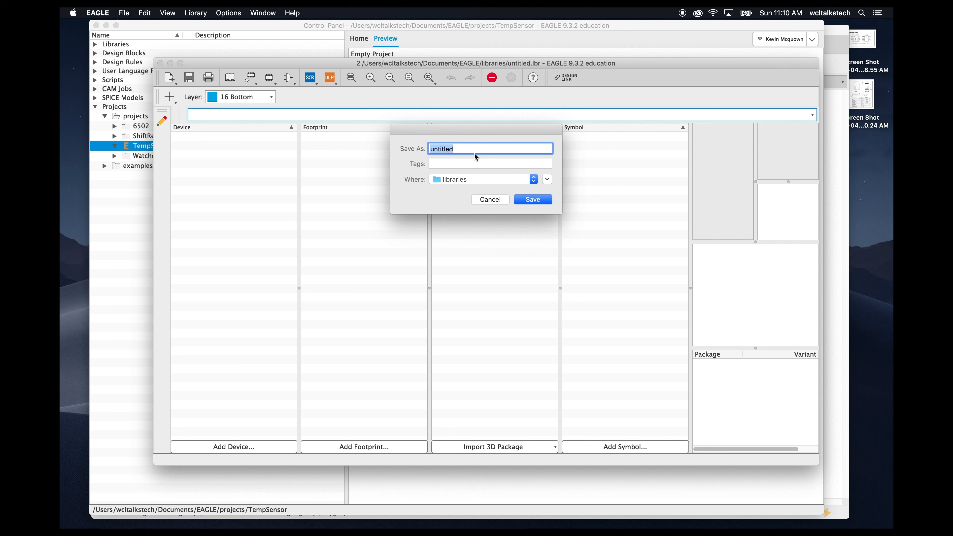
type("wcl-library")
key("Return")
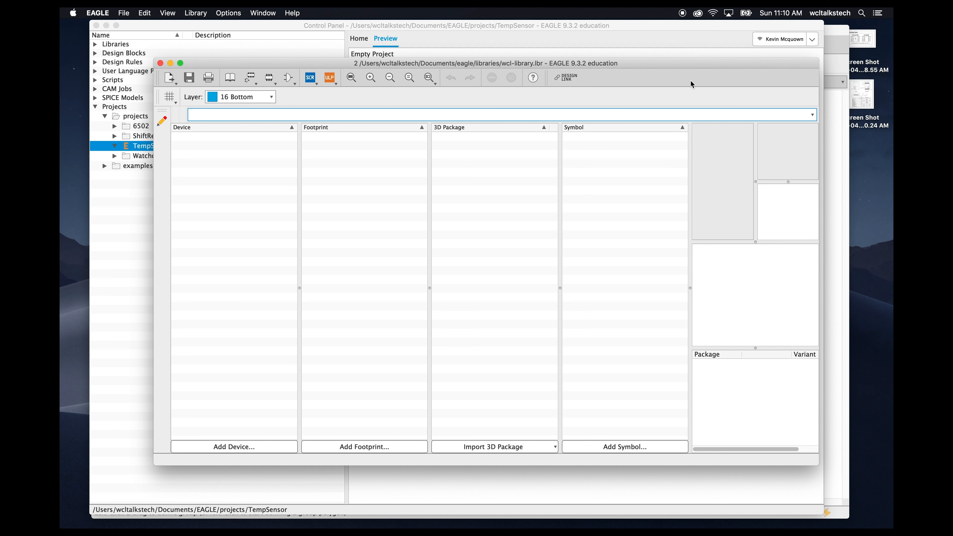
- Add a new symbol named MCP9808 to the library and open it for editing
left_click_drag(649, 64, 629, 66)
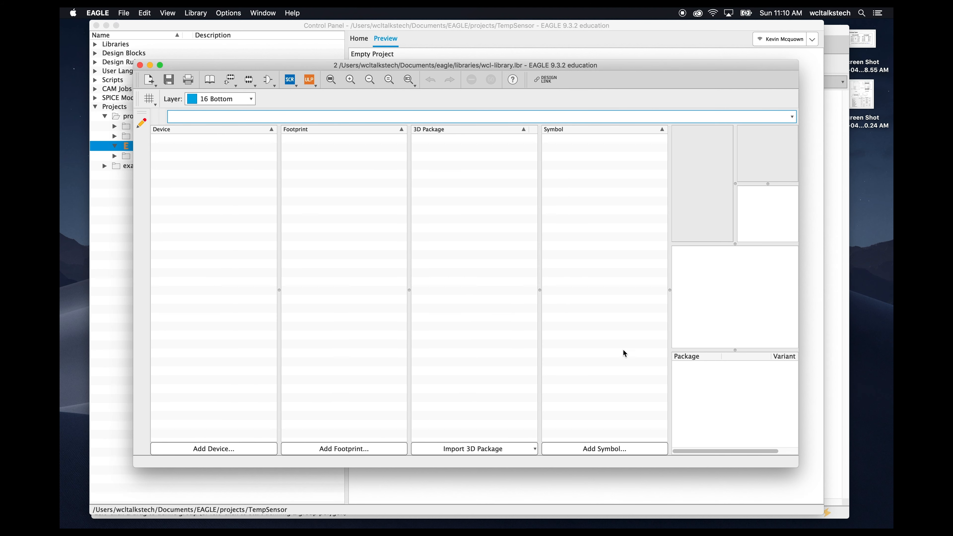
left_click(611, 450)
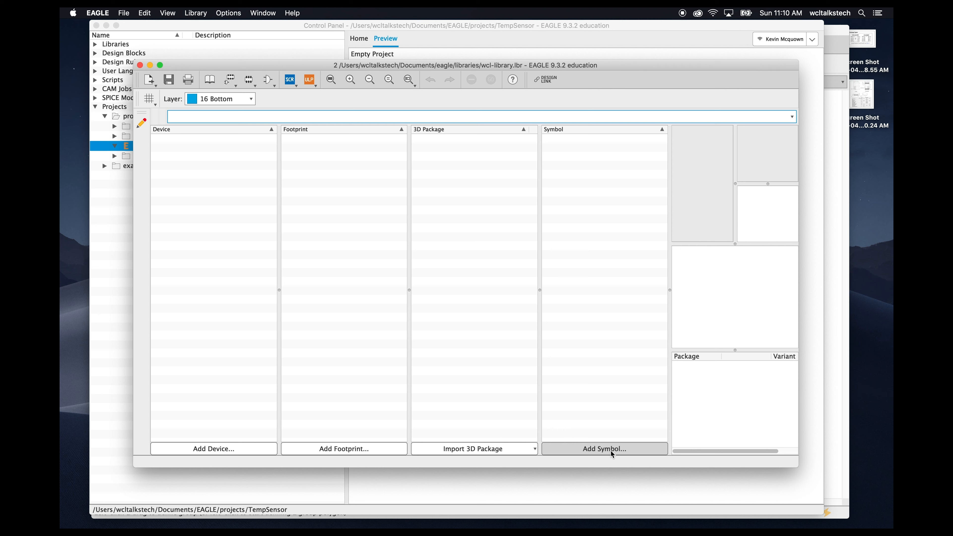
type("MCP9808")
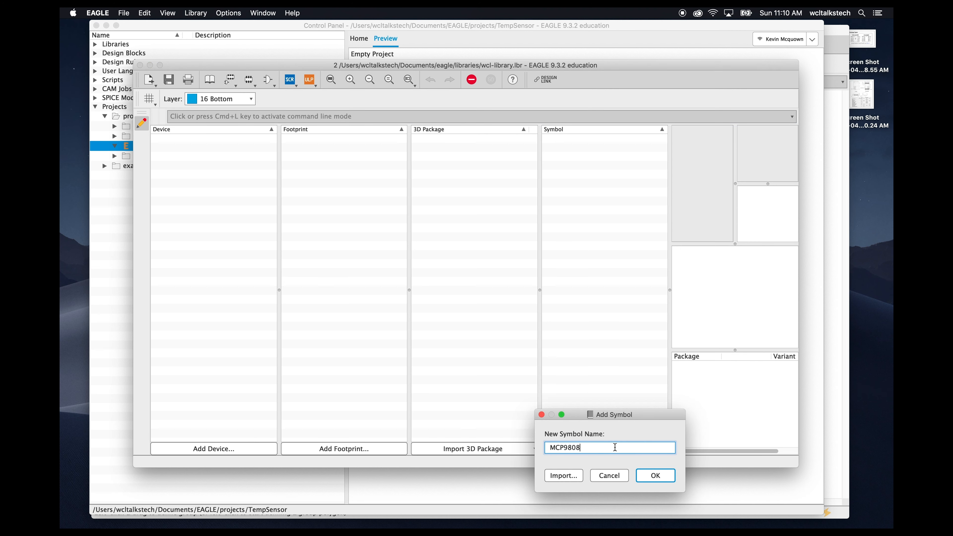
key("Return")
left_click(647, 465)
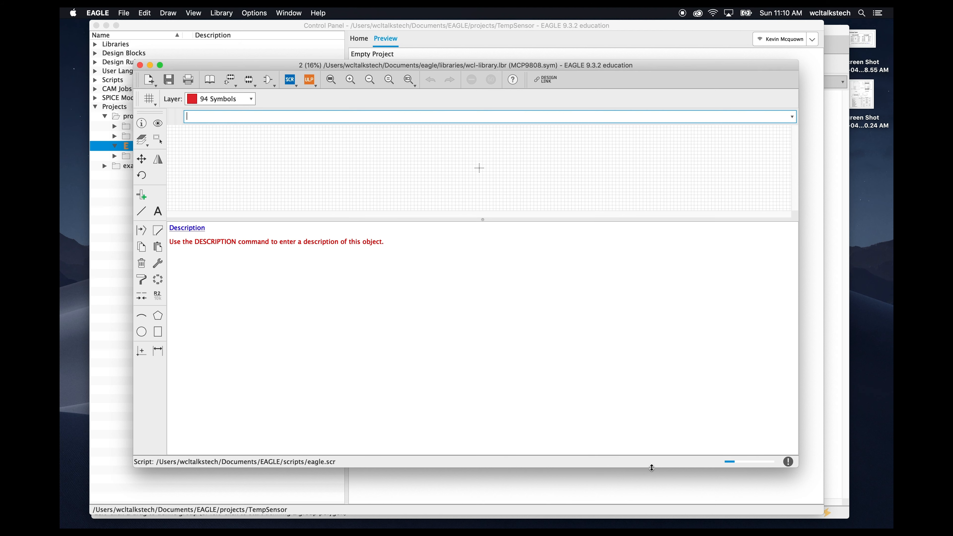
- Enlarge the symbol drawing area of the library editor
left_click_drag(483, 220, 473, 333)
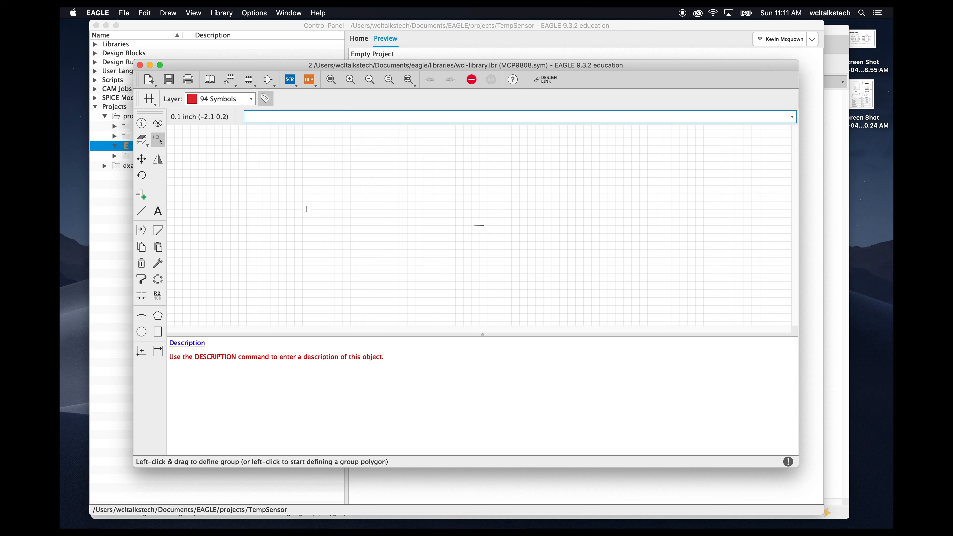
left_click(143, 197)
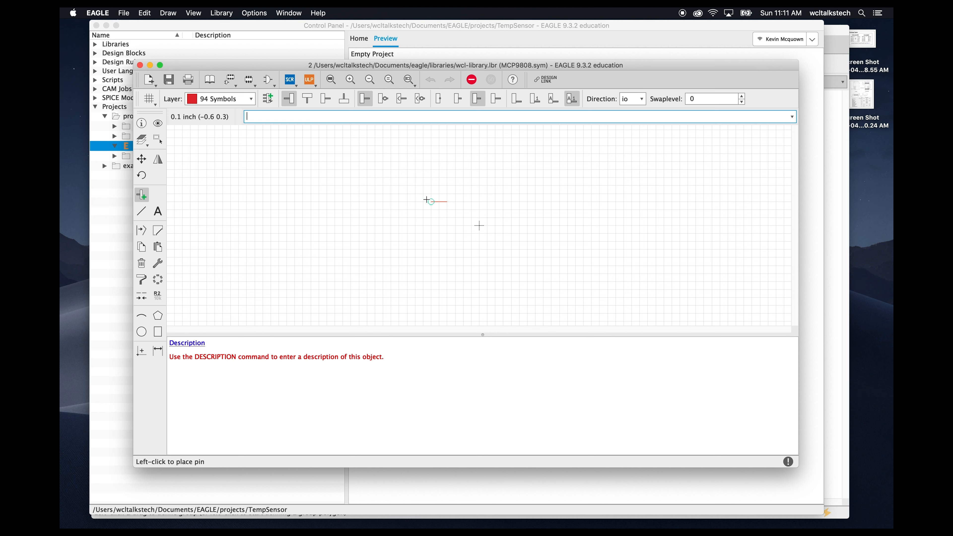
key("Escape")
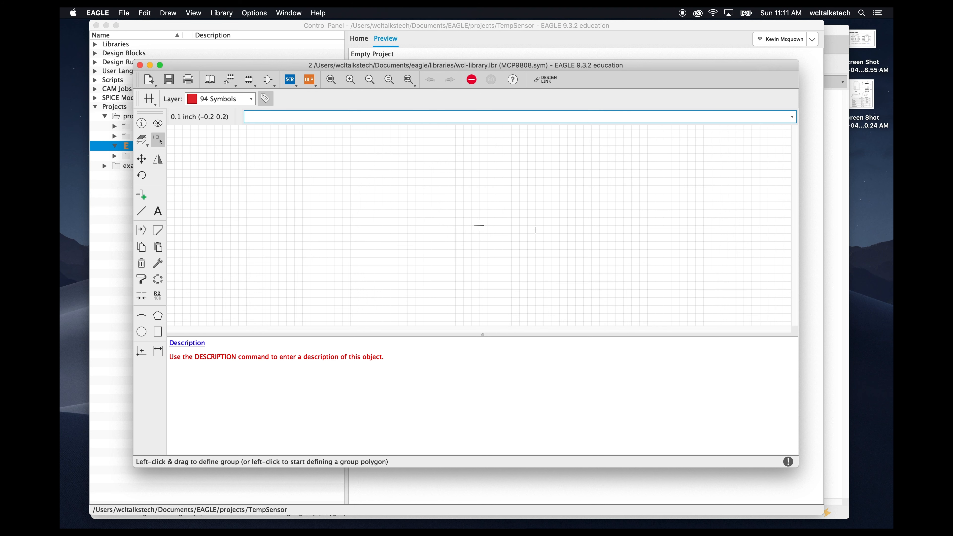
- Open the MCP9808 package pinout screenshot in Preview and arrange it beside the narrowed editor window
left_click(867, 39)
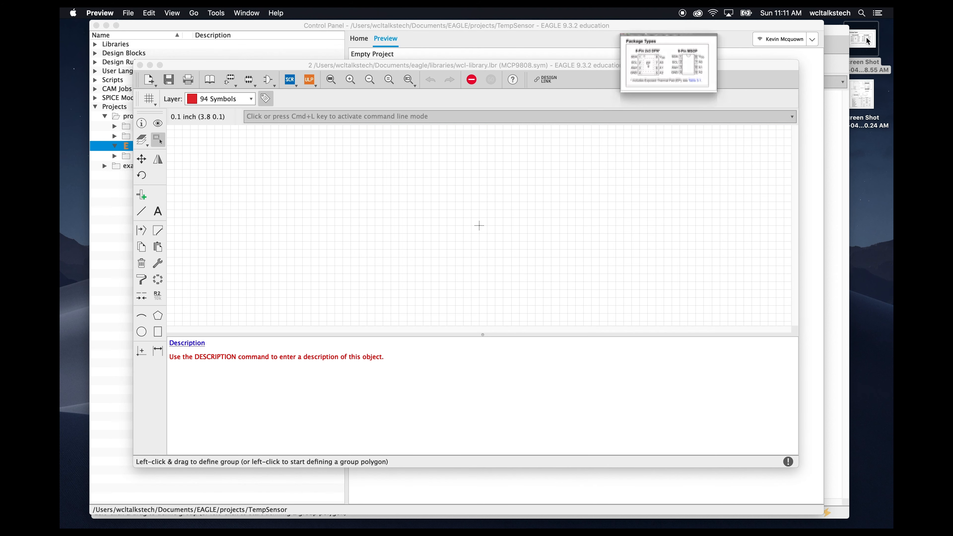
left_click_drag(294, 28, 824, 58)
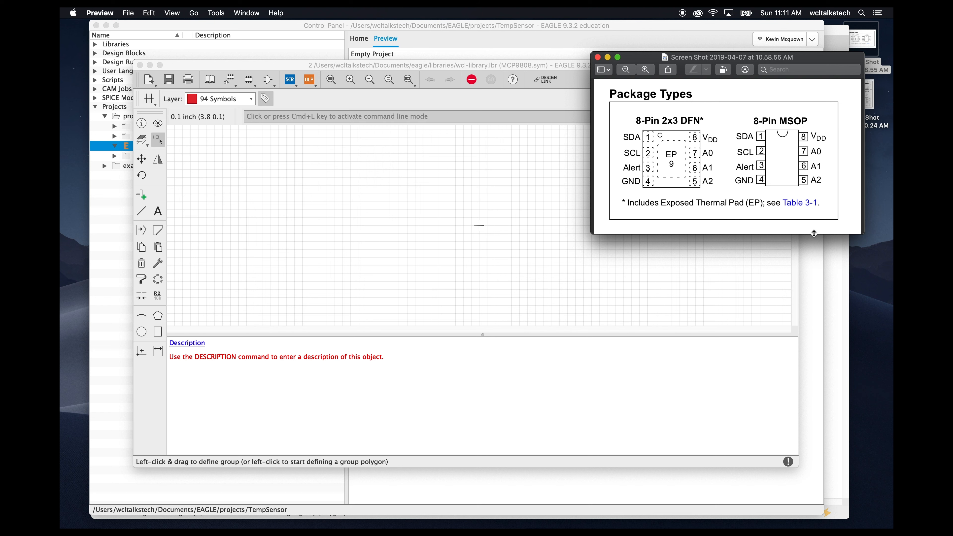
left_click(770, 394)
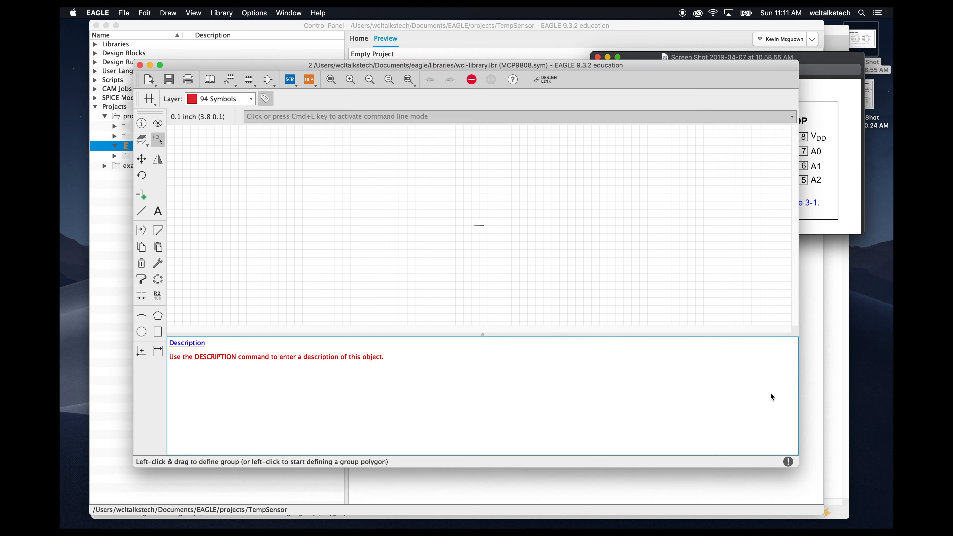
left_click_drag(798, 383, 728, 385)
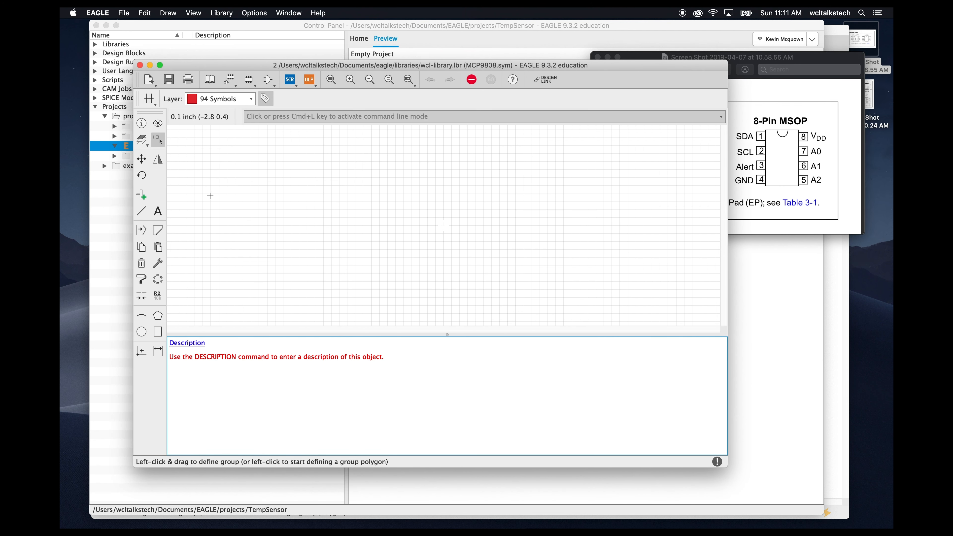
- Place four pins stacked vertically on the left side of the symbol
left_click(142, 195)
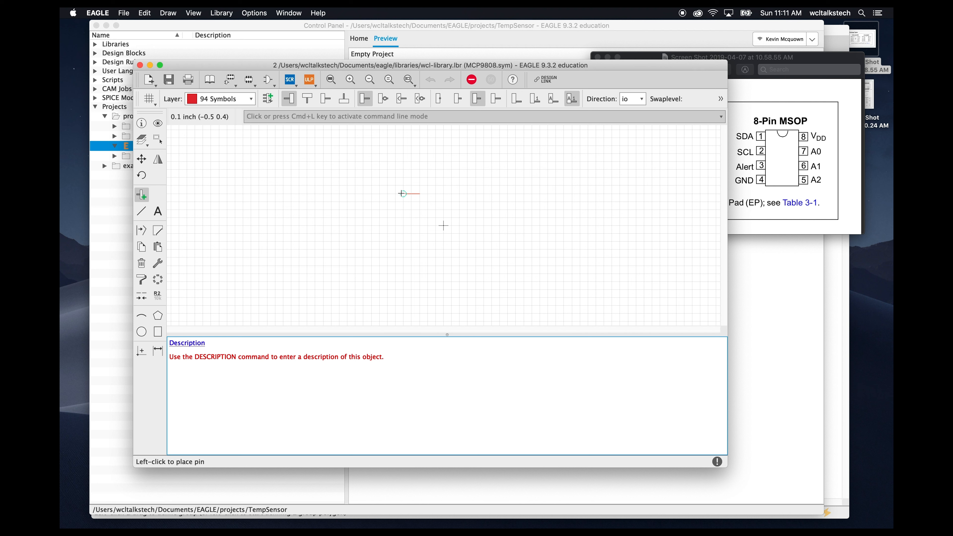
left_click(403, 194)
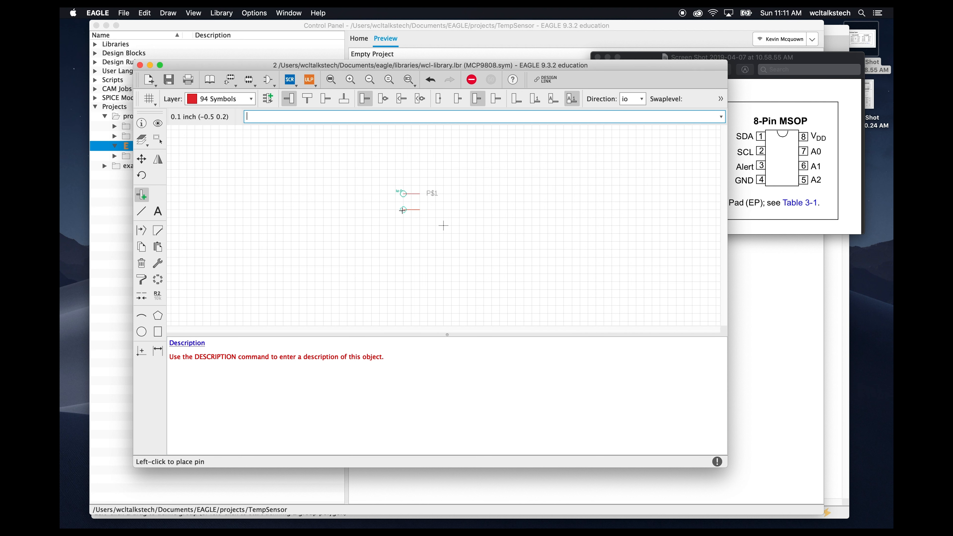
left_click(403, 203)
left_click(403, 218)
left_click(403, 234)
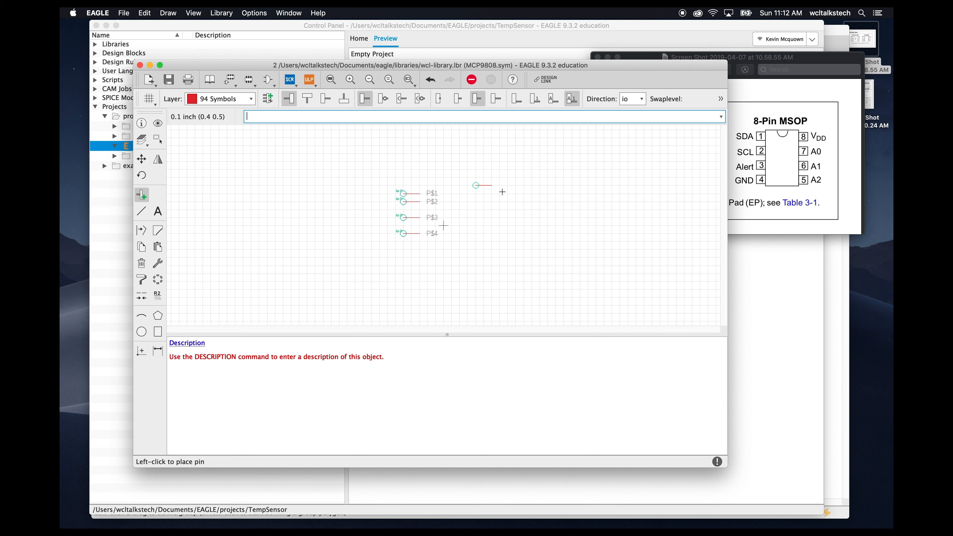
- Place four mirrored pins on the right side of the symbol, facing the opposite direction
left_click(326, 99)
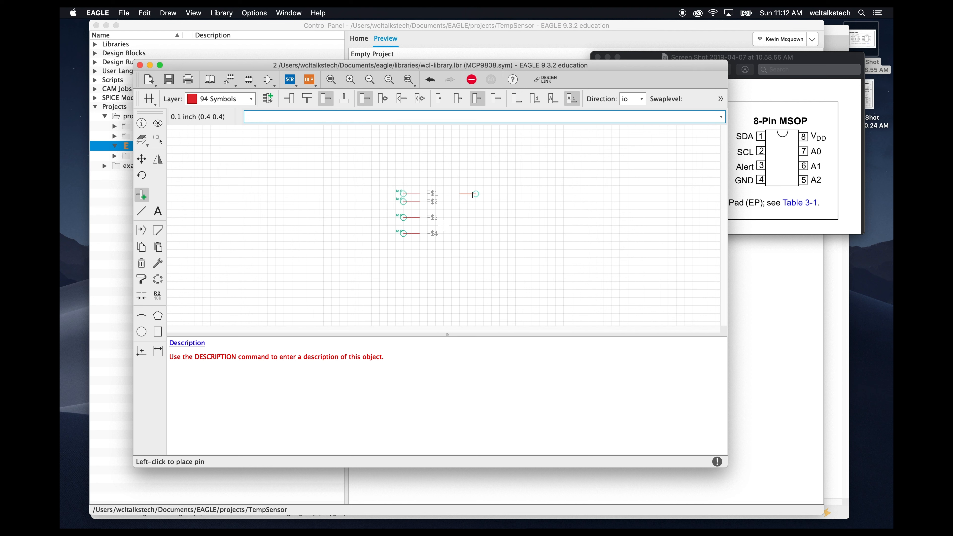
left_click(472, 195)
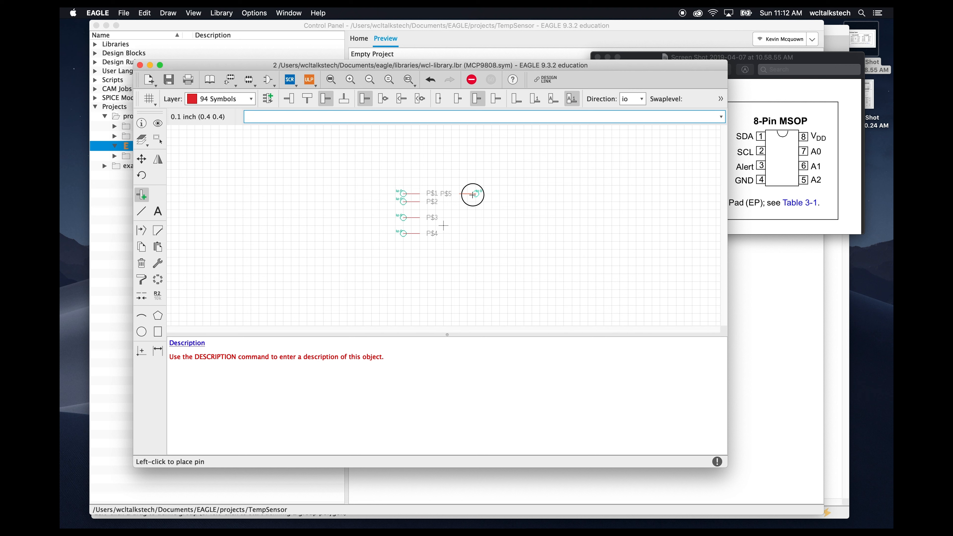
left_click(474, 210)
left_click(474, 218)
left_click(474, 225)
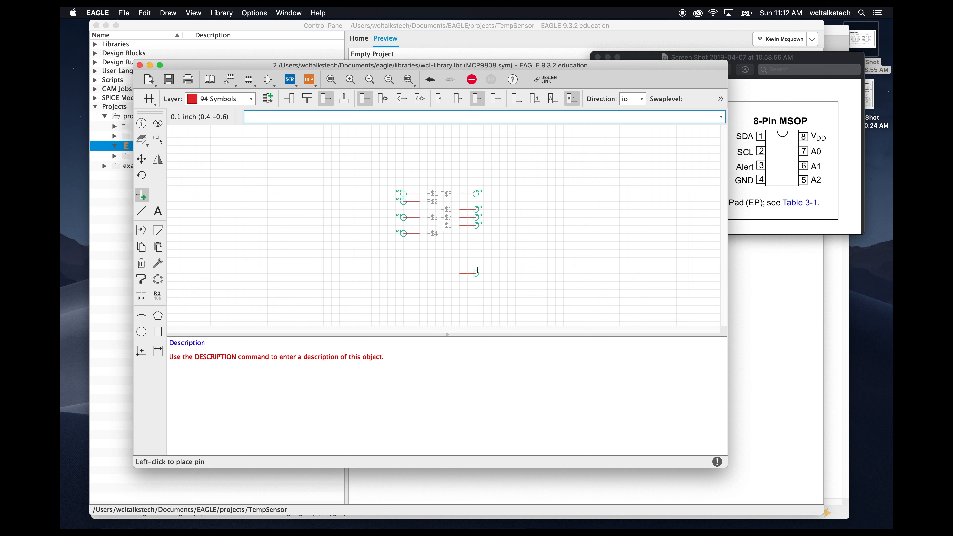
key("Escape")
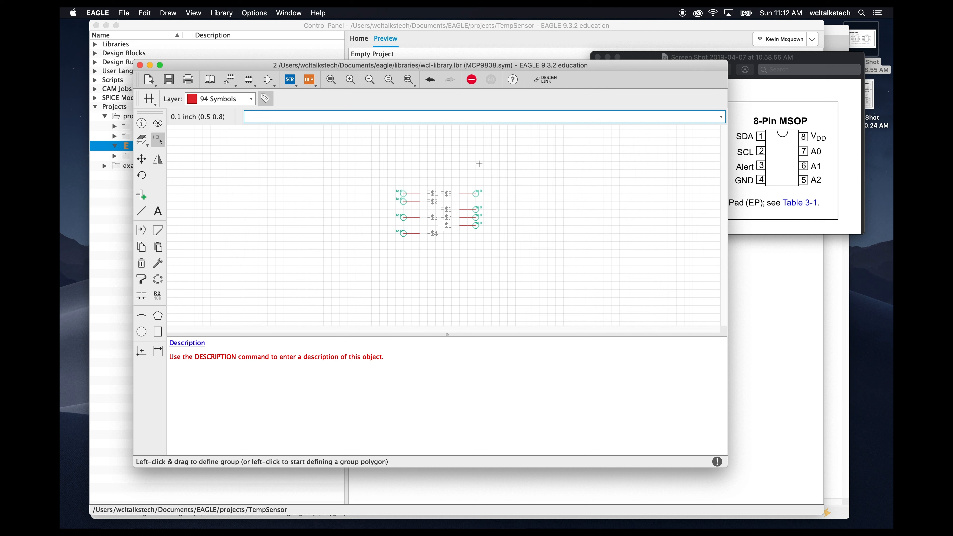
- Group the right-hand pins and shift them slightly to the right
left_click_drag(466, 178, 501, 255)
left_click_drag(478, 209, 484, 210)
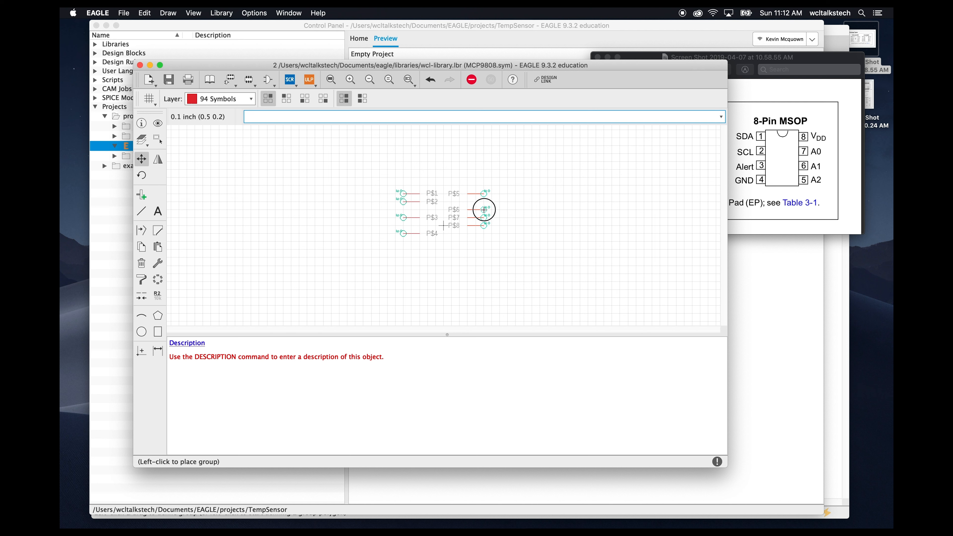
left_click_drag(484, 210, 489, 211)
left_click_drag(486, 210, 486, 210)
left_click(493, 255)
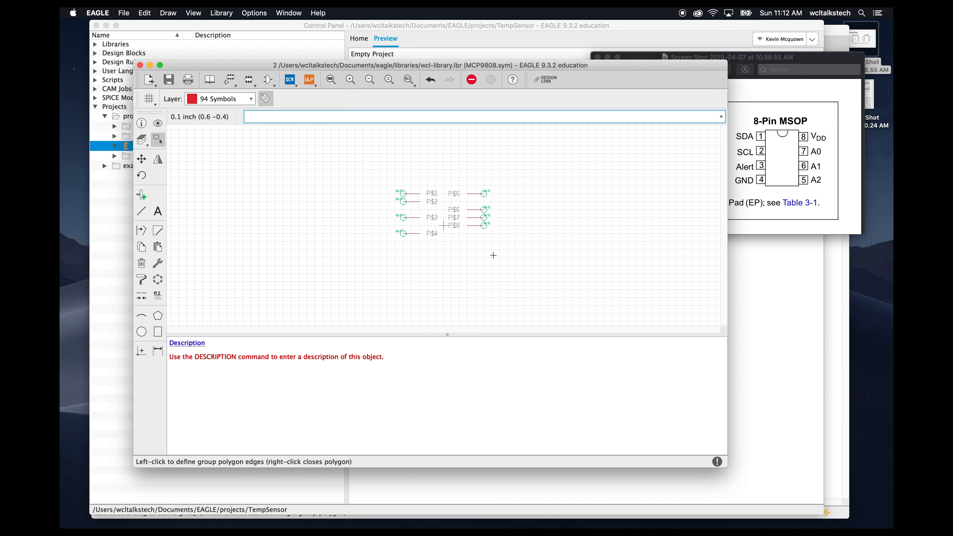
- Draw a rectangular body outline with the Line tool between the left and right pins
left_click(142, 211)
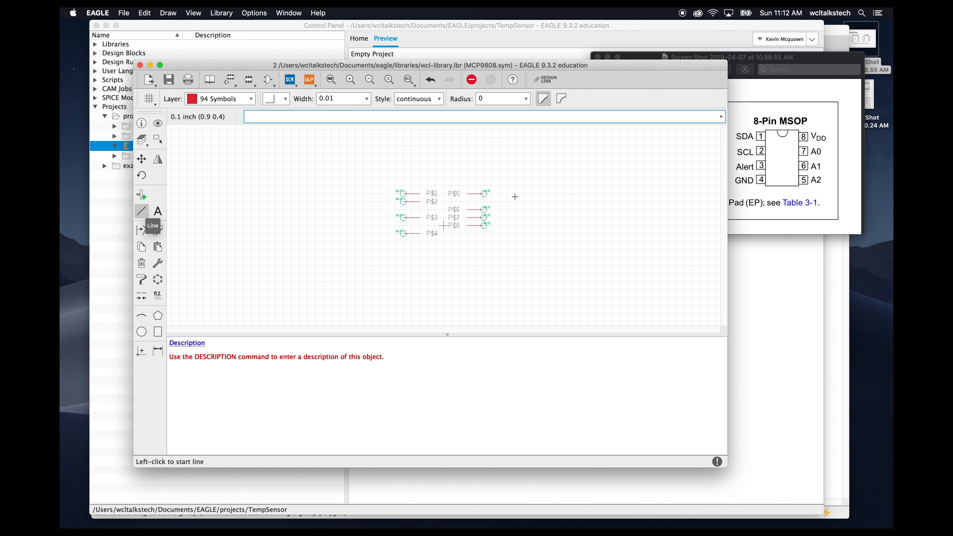
left_click(474, 177)
left_click(475, 243)
left_click(410, 241)
left_click(409, 177)
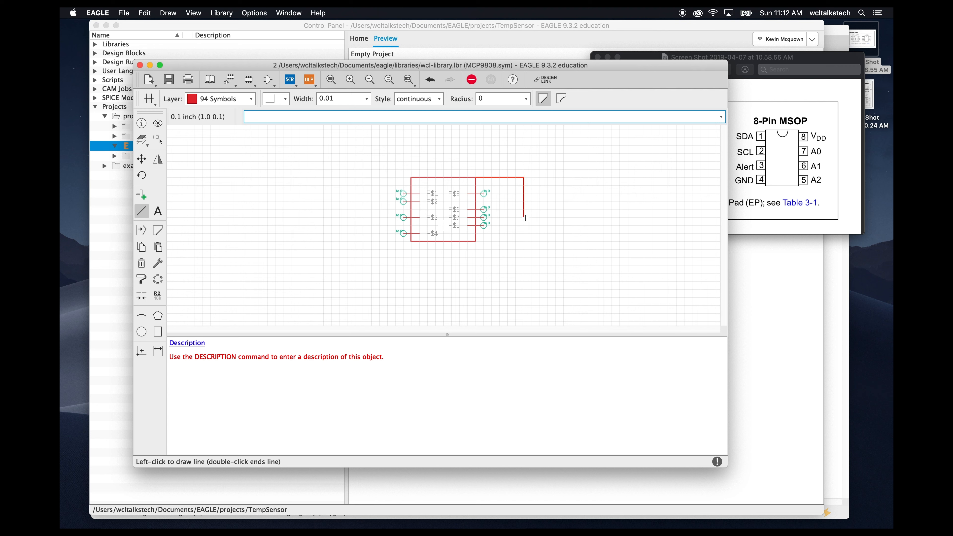
key("Escape")
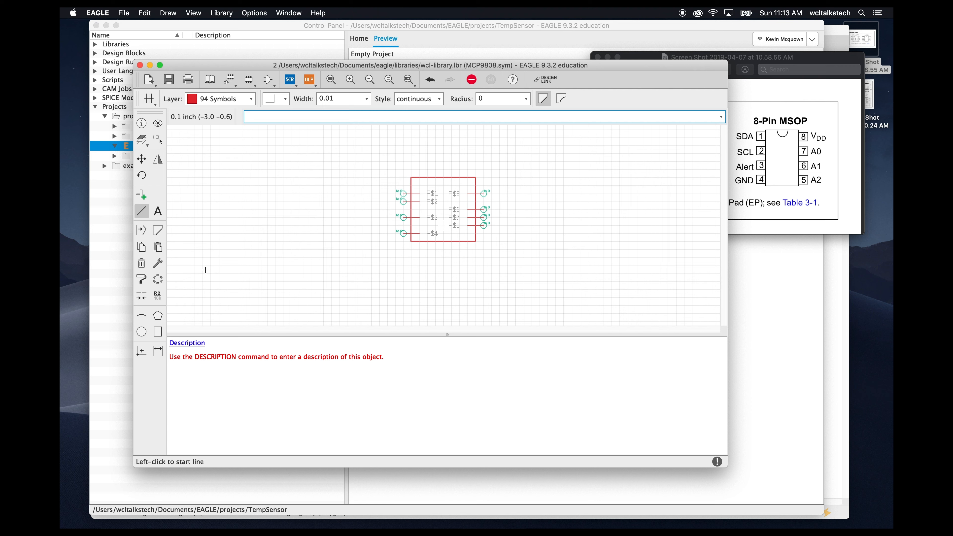
- Rename the first two left pins SDA and SCL
left_click(158, 297)
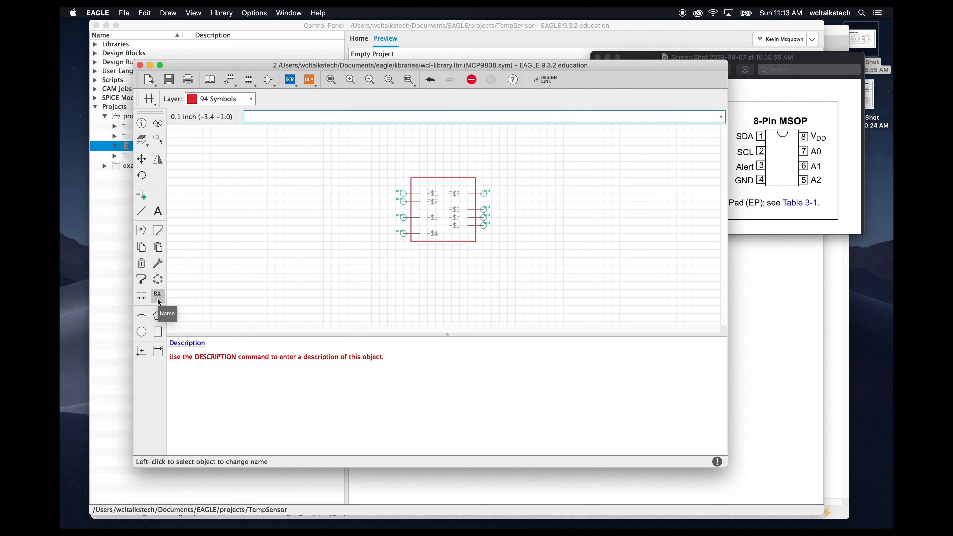
left_click(404, 193)
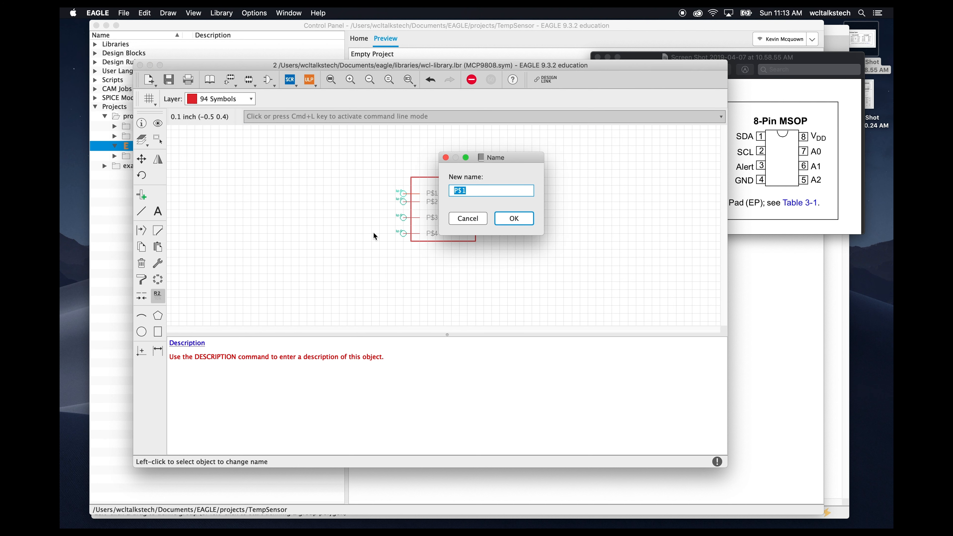
type("SDA")
key("Return")
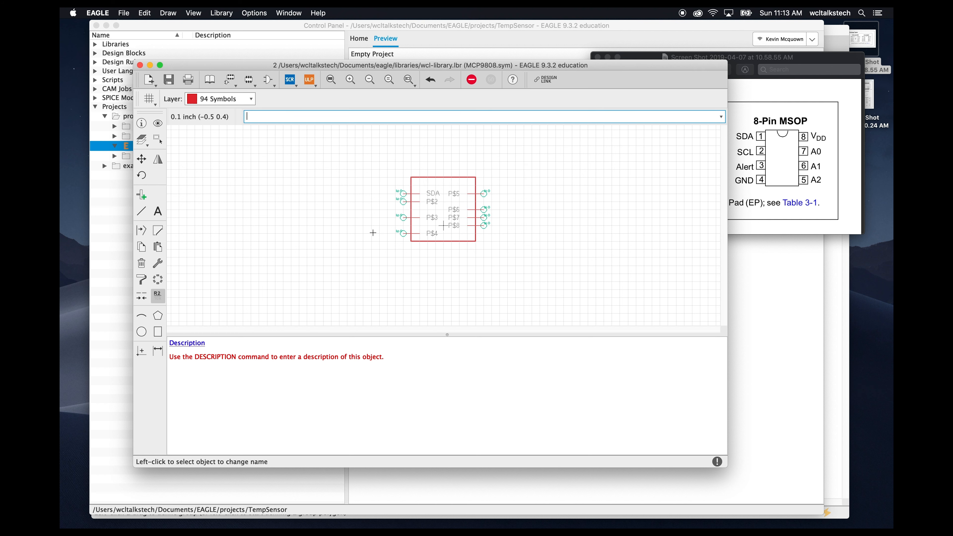
left_click(404, 202)
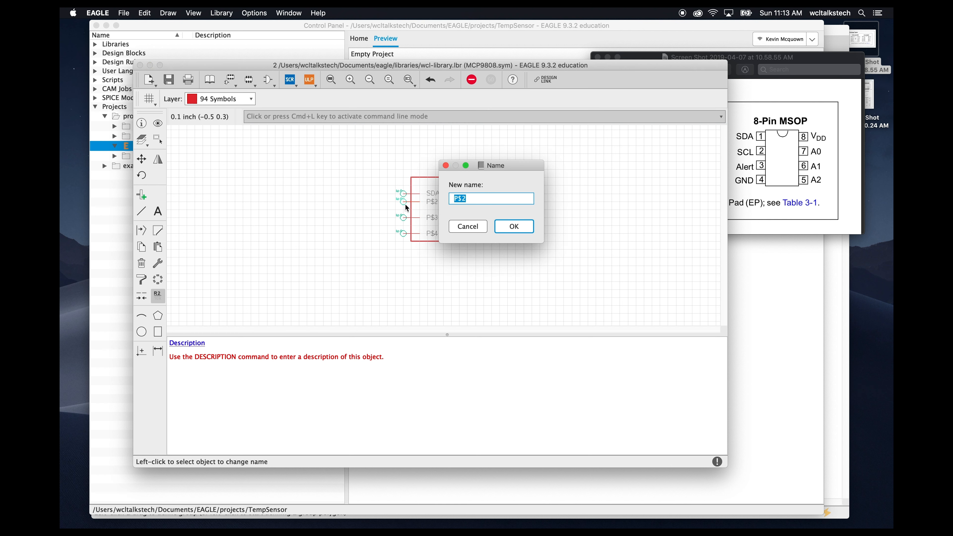
type("SCL")
key("Return")
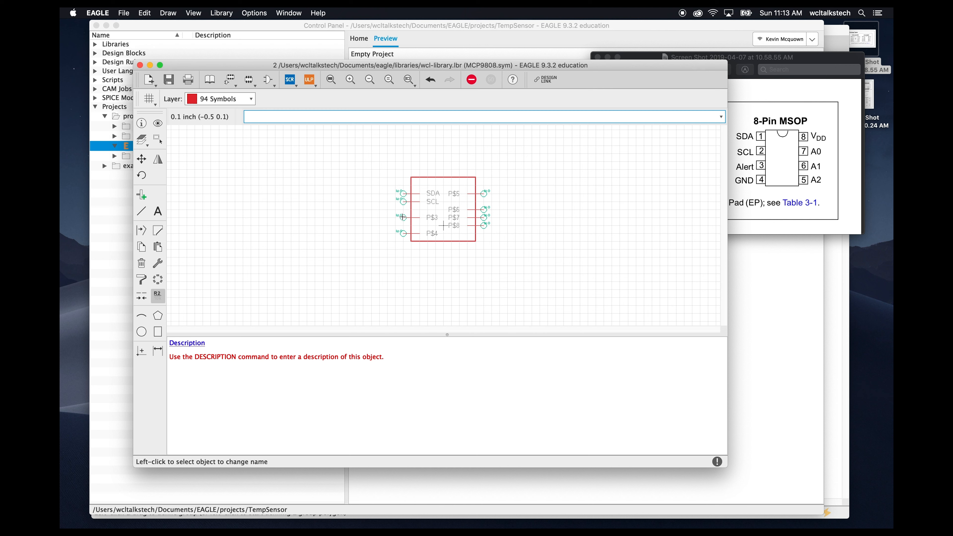
- Rename the third and fourth left pins ALERT and GND
left_click(404, 219)
type("ALERT")
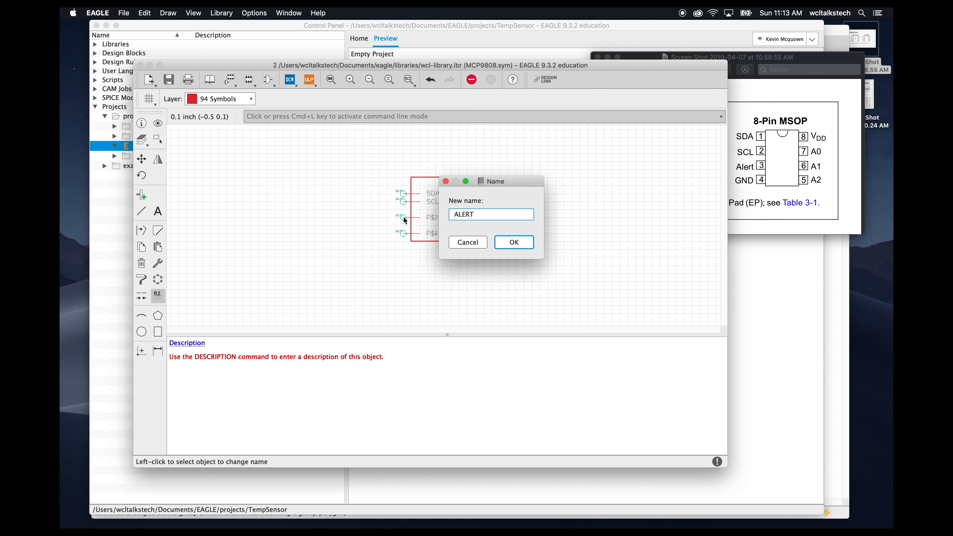
key("Return")
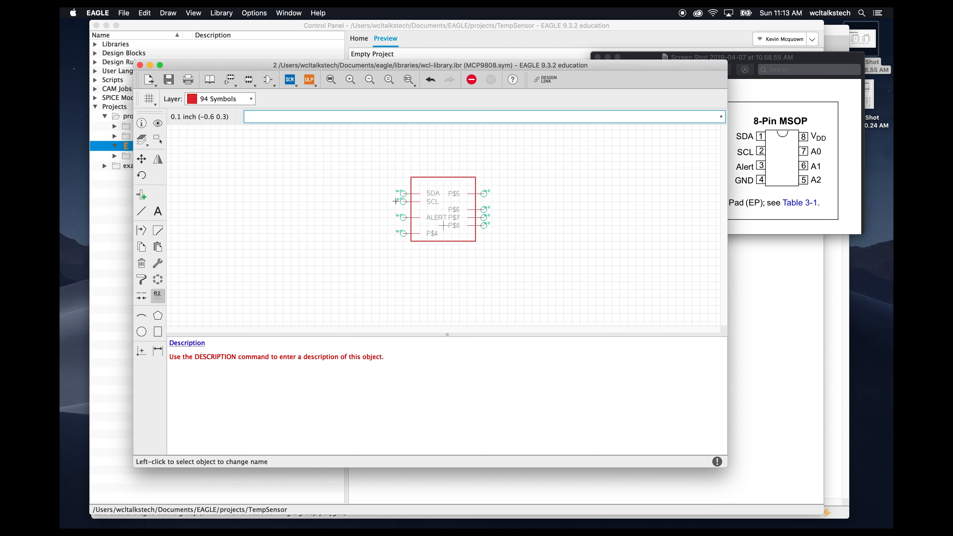
left_click(404, 233)
type("GND")
key("BackSpace")
key("BackSpace")
key("BackSpace")
type("GND")
key("Return")
- Rename the top two right pins VDD and A0
left_click(488, 194)
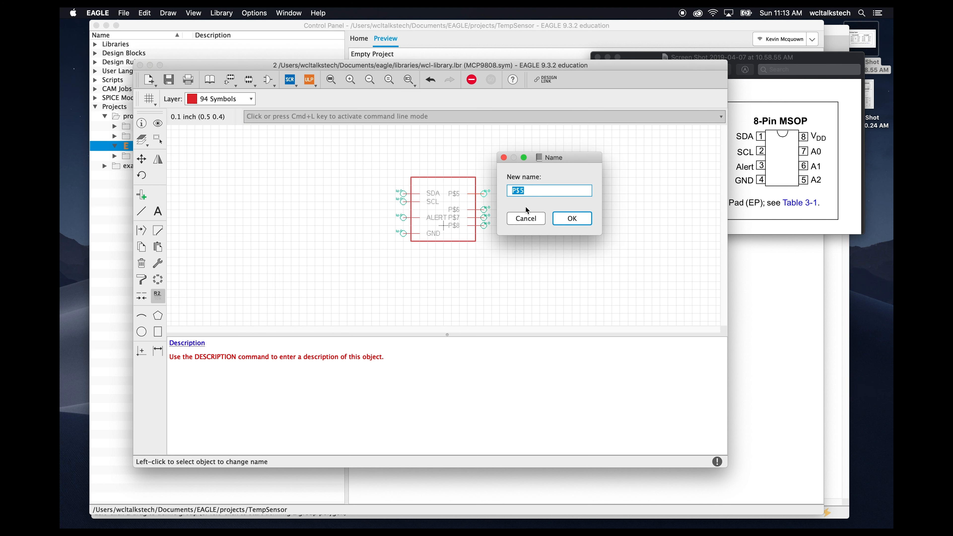
type("VDD")
key("Return")
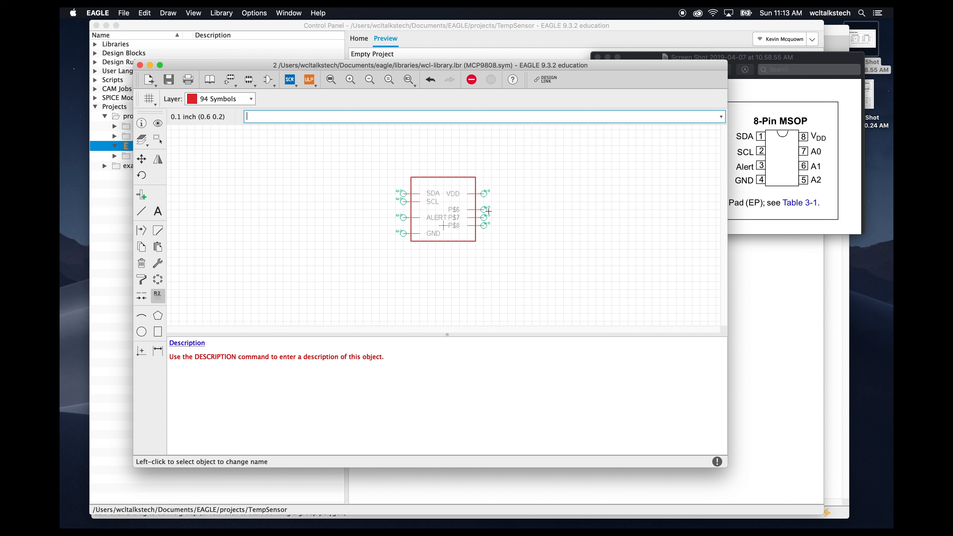
left_click(485, 209)
type("A")
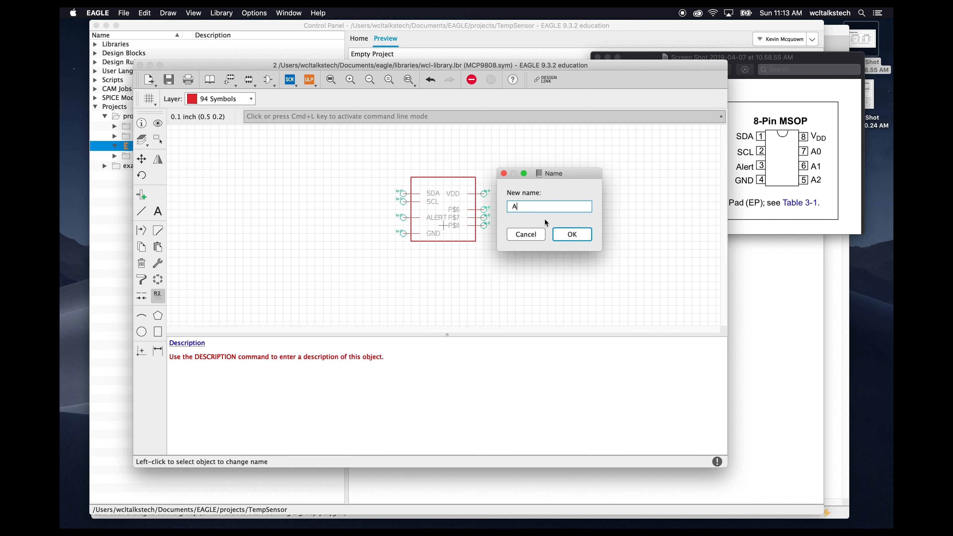
type("0")
key("Return")
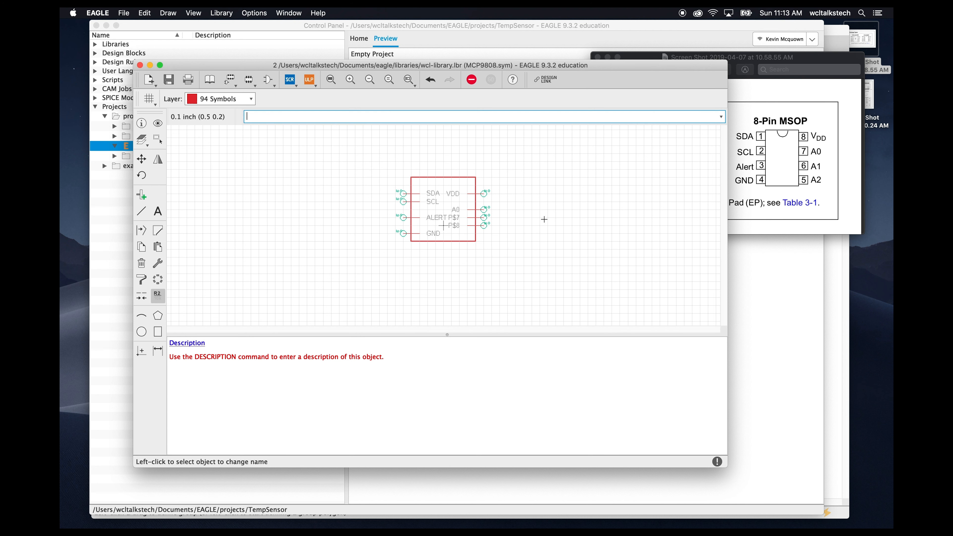
- Rename the last two right pins A1 and A2, then save the library
left_click(484, 218)
type("A1")
key("Return")
left_click(485, 227)
type("A2")
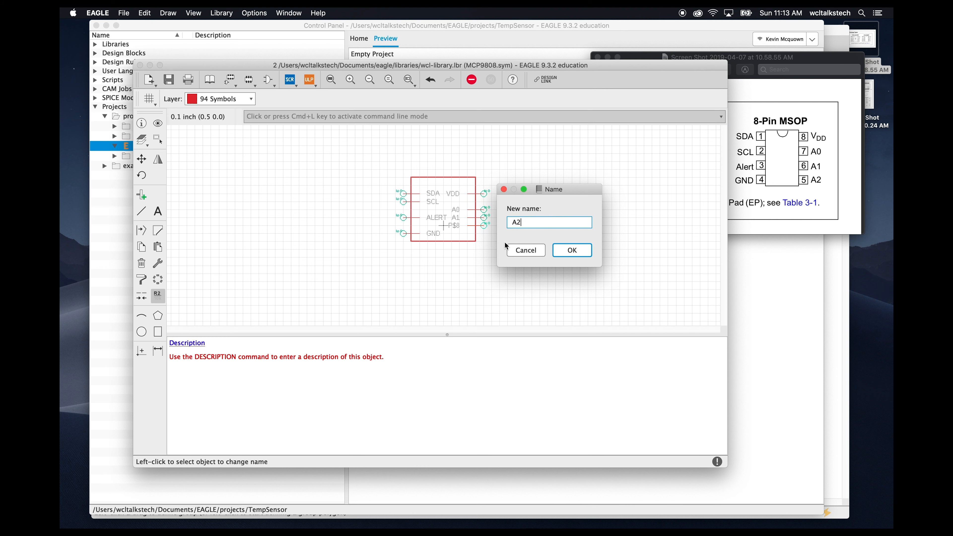
key("Return")
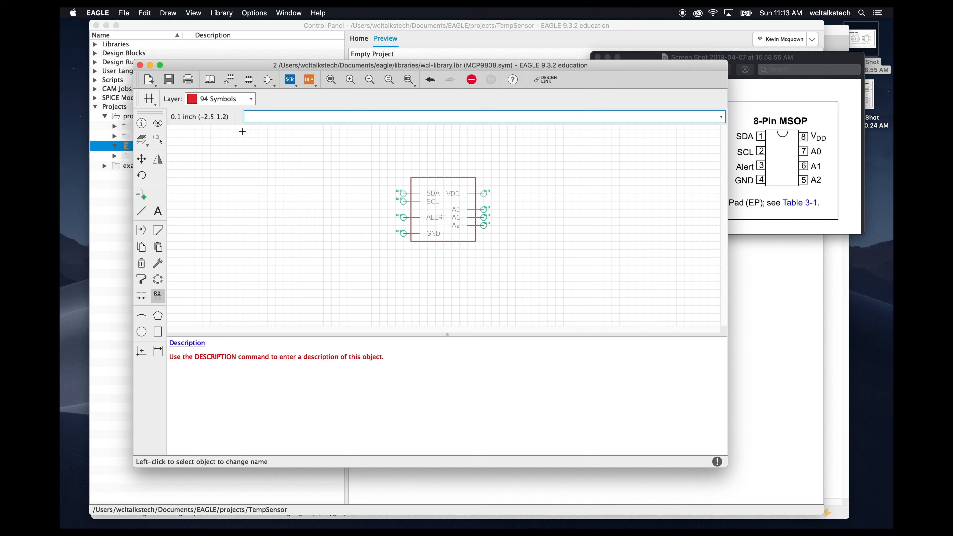
left_click(168, 79)
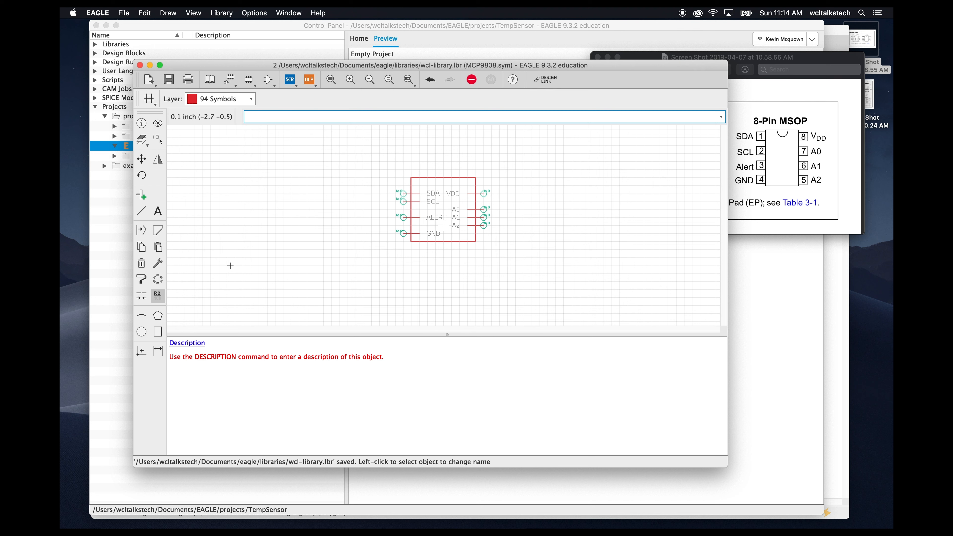
- Place a >NAME text label on the Names layer just above the symbol outline
left_click(251, 99)
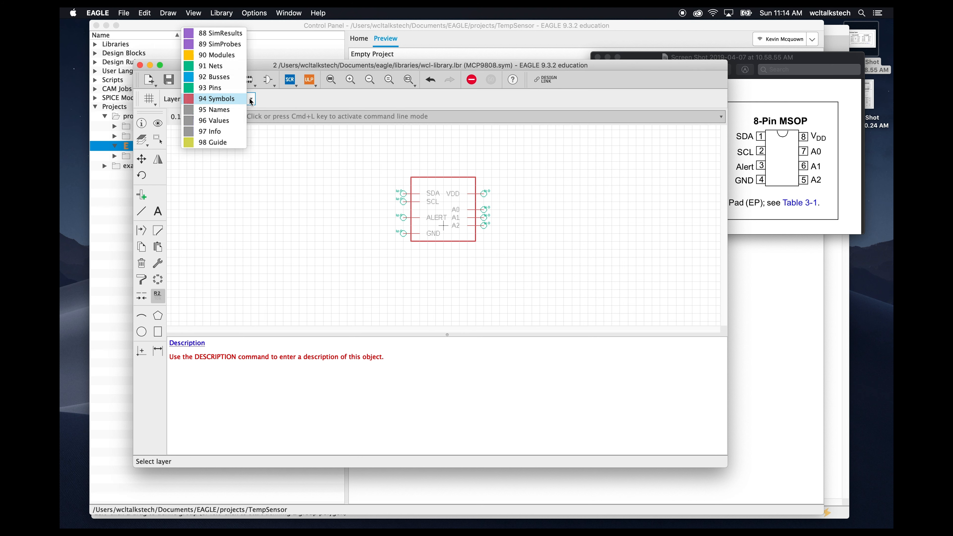
left_click(240, 109)
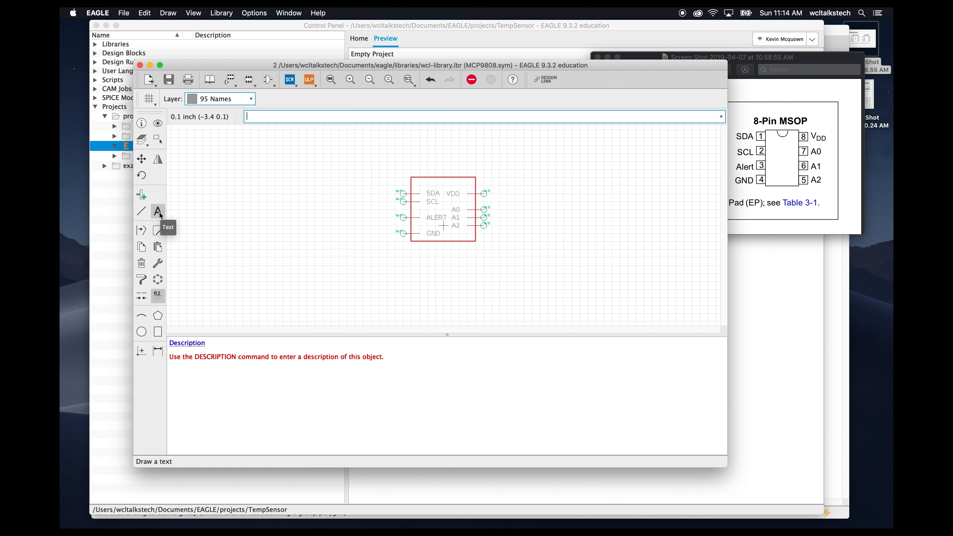
left_click(159, 211)
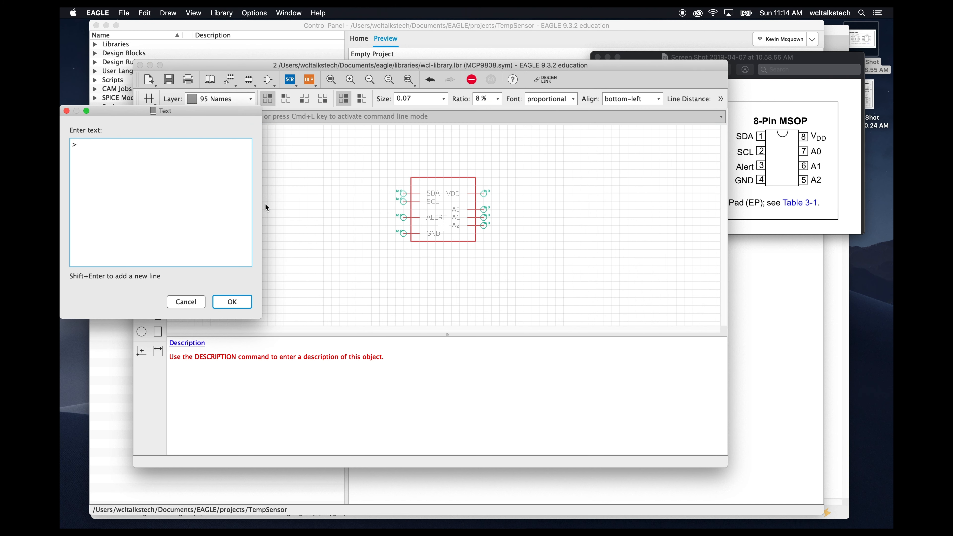
type(">NAME")
left_click(241, 302)
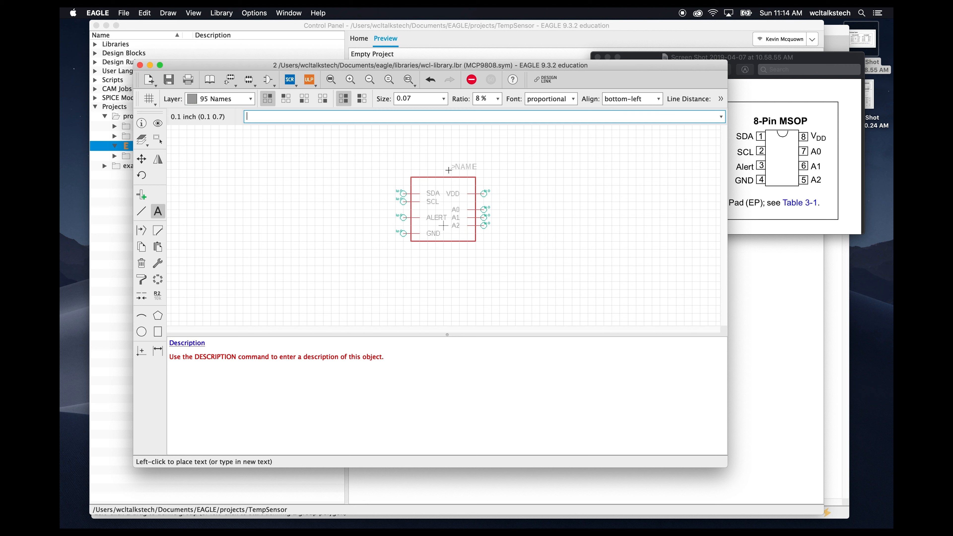
key("alt")
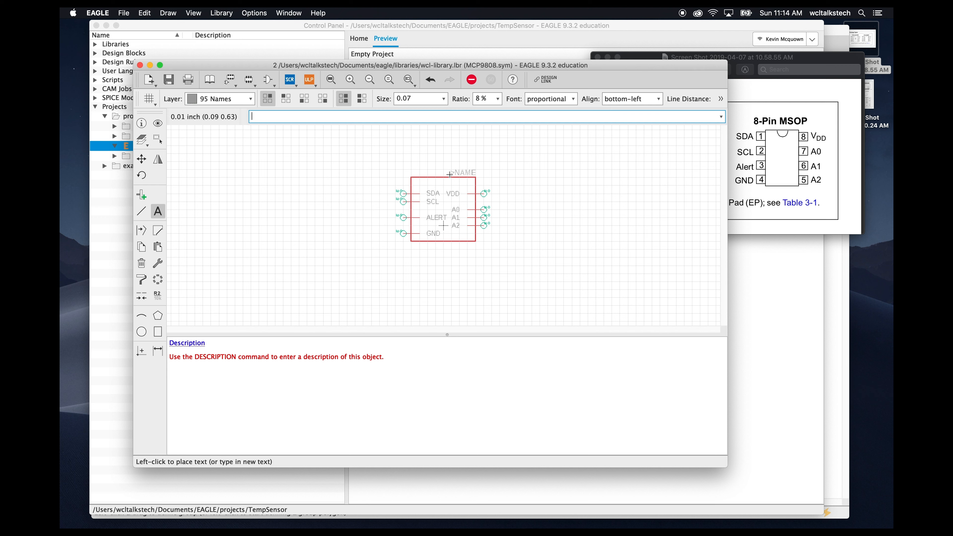
left_click(450, 174)
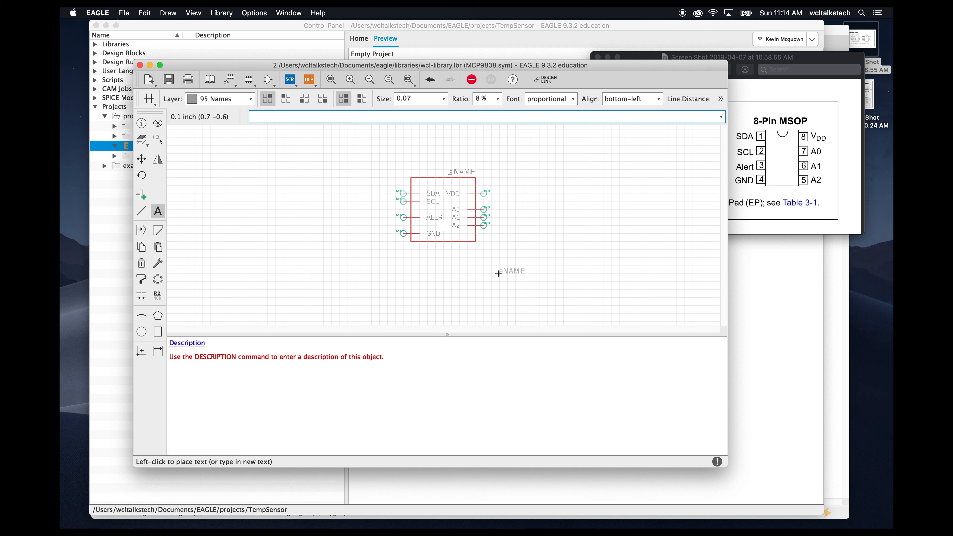
key("Escape")
key("Escape")
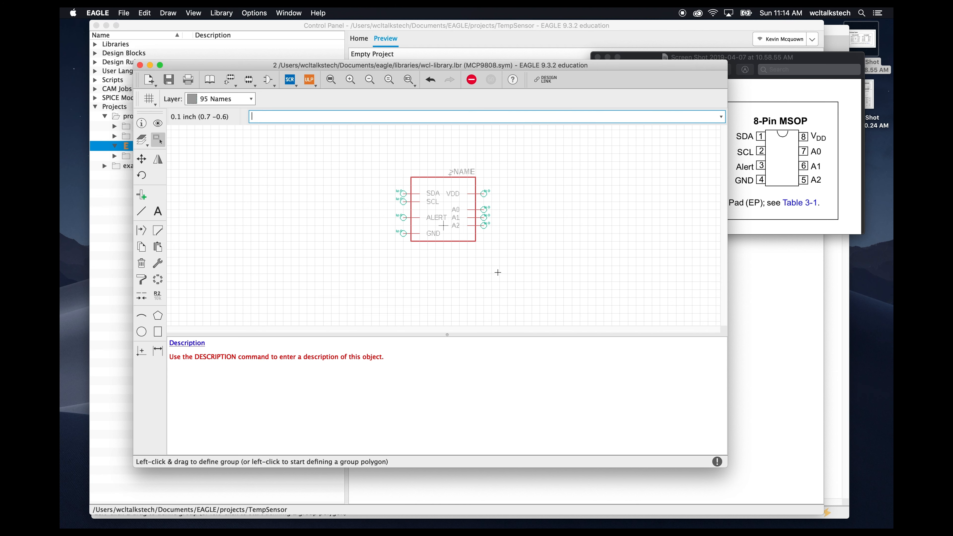
- Place a >VALUE text label on the Values layer just below the symbol outline
left_click(210, 100)
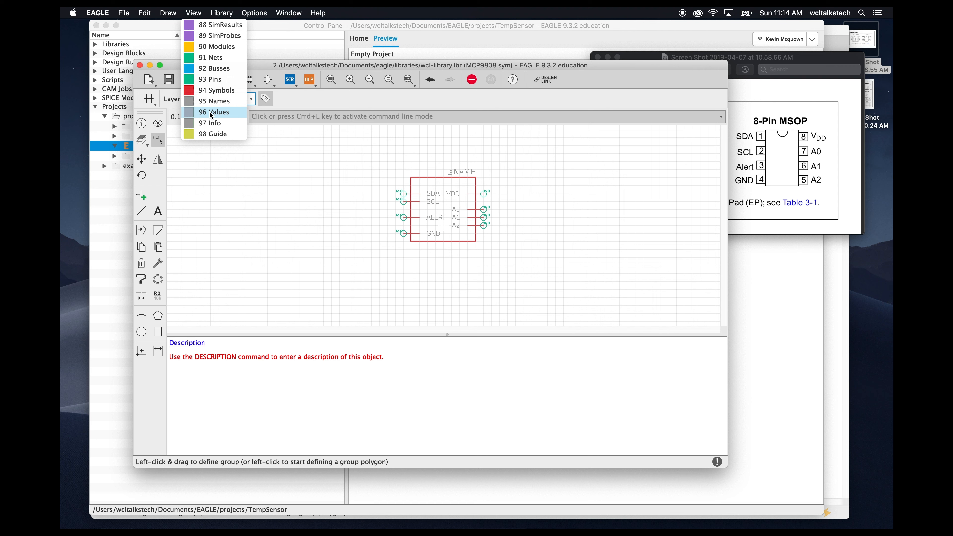
left_click(211, 112)
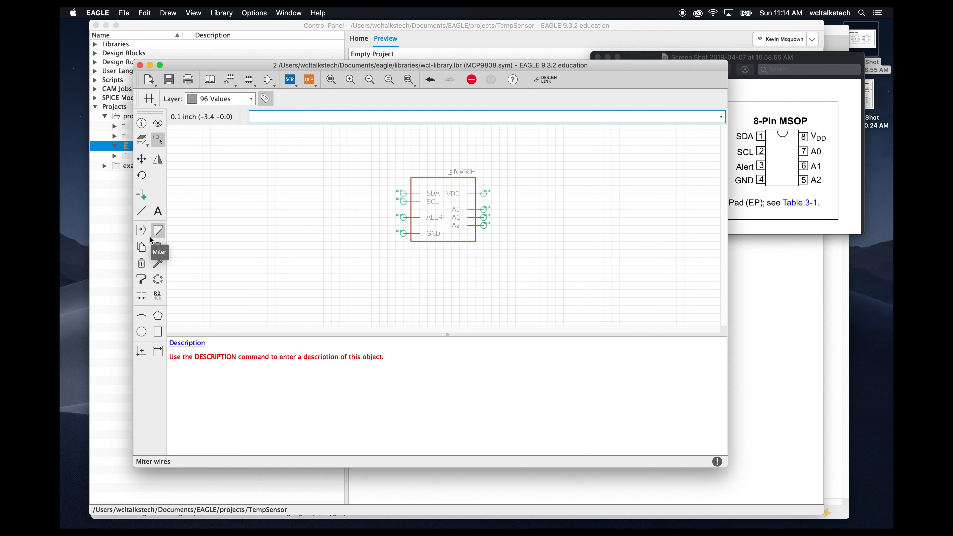
left_click(158, 212)
type(">VALUE")
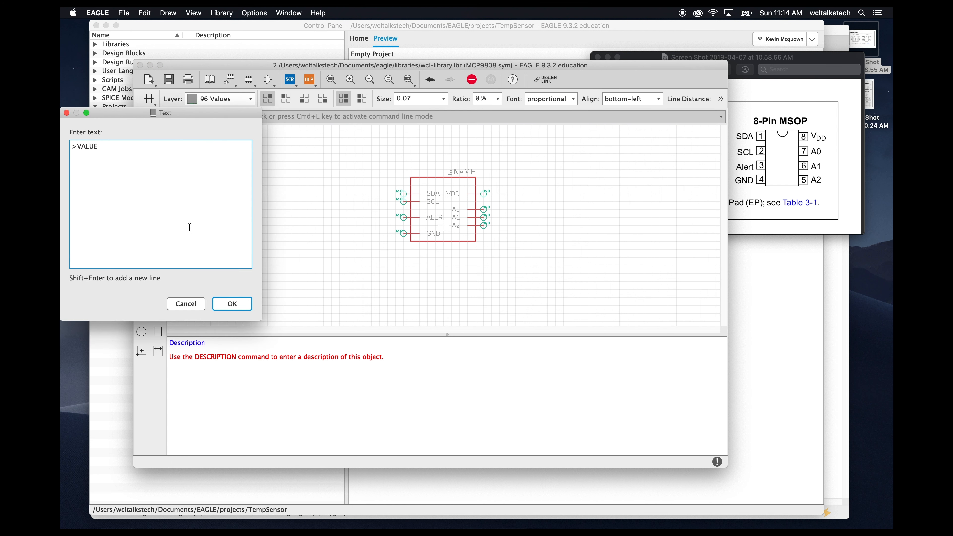
left_click(244, 304)
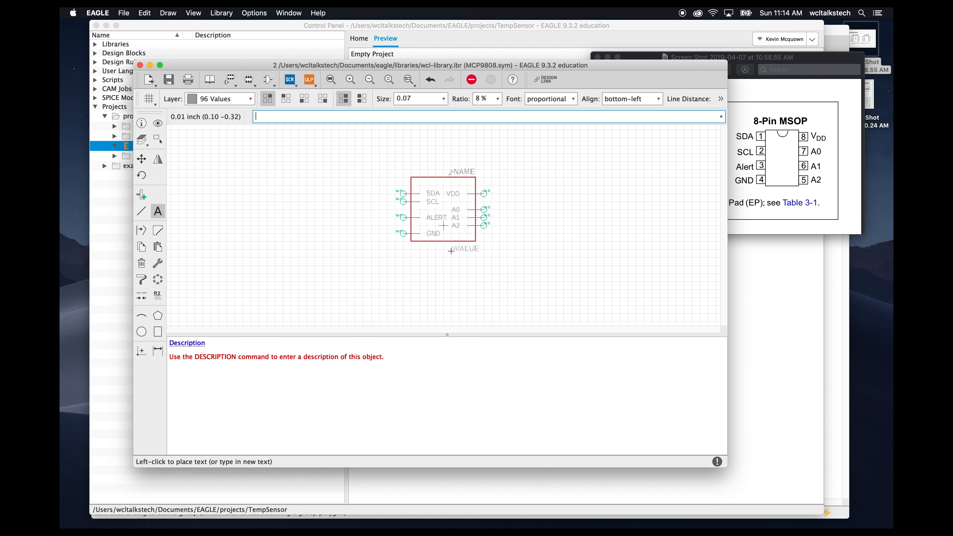
left_click(448, 251, "alt")
key("Escape")
key("Escape")
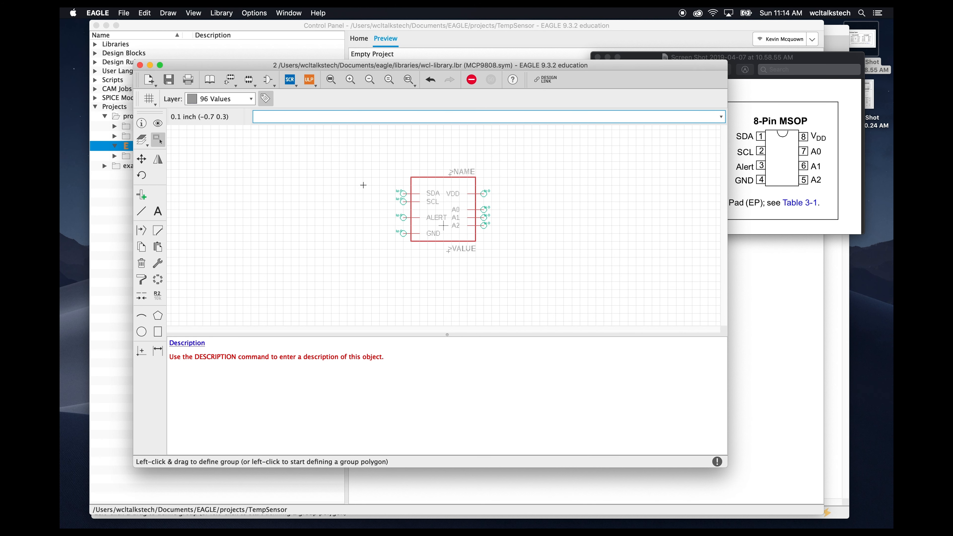
- Save the library and open its table of contents overview
left_click(169, 79)
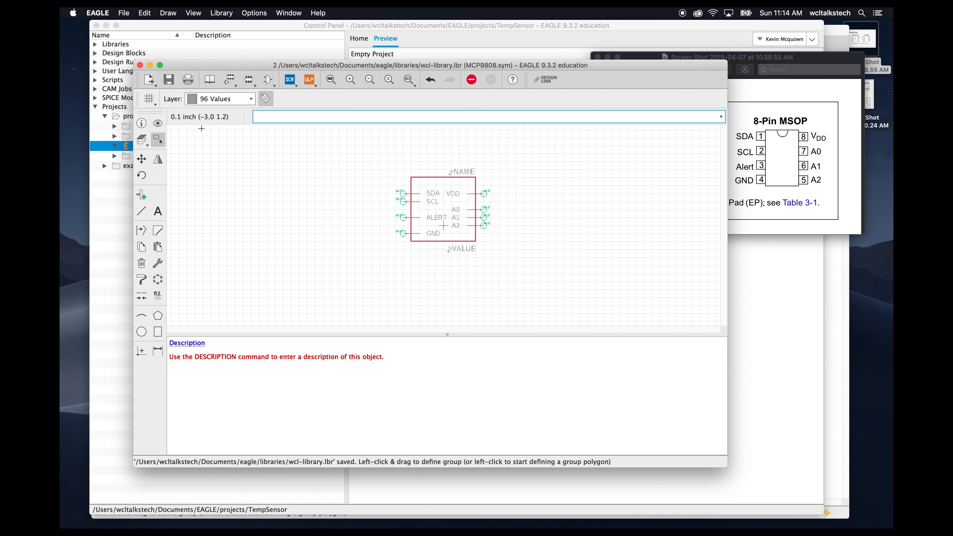
left_click(286, 14)
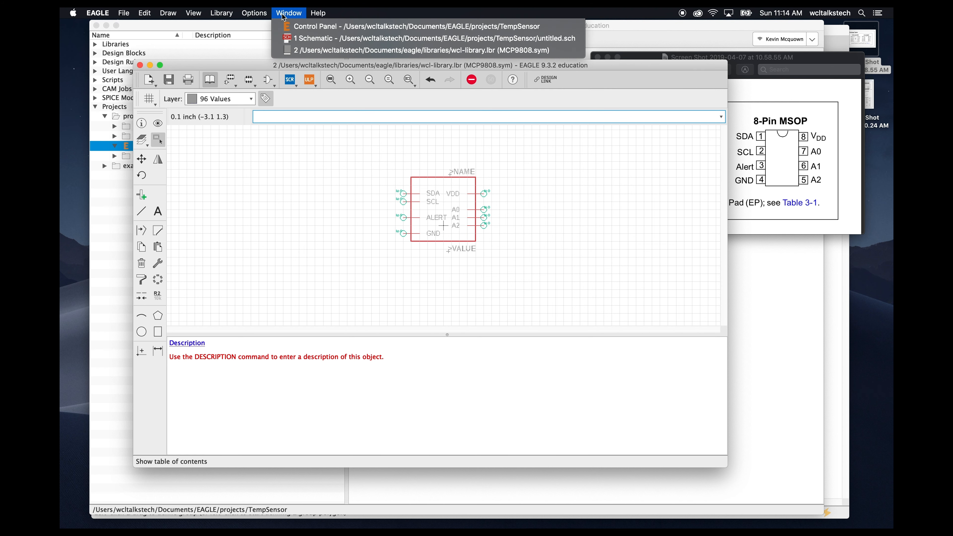
left_click(289, 50)
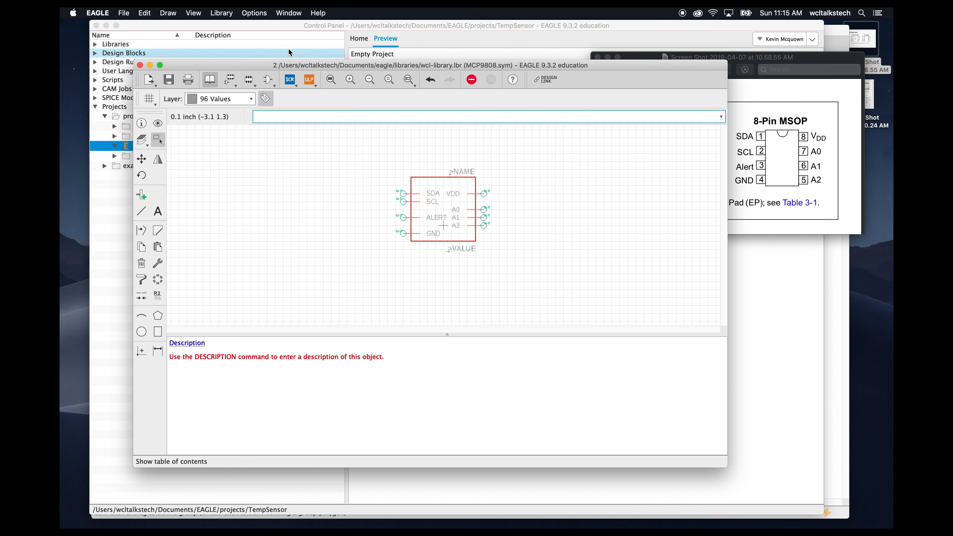
left_click(211, 78)
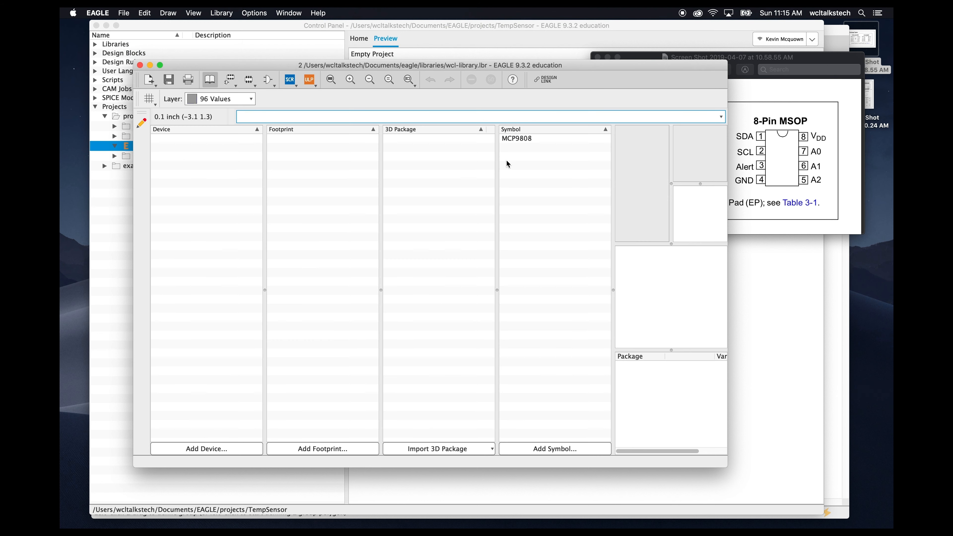
- Open the MSOP package dimension screenshot beside the library window for reference
left_click_drag(625, 71, 642, 65)
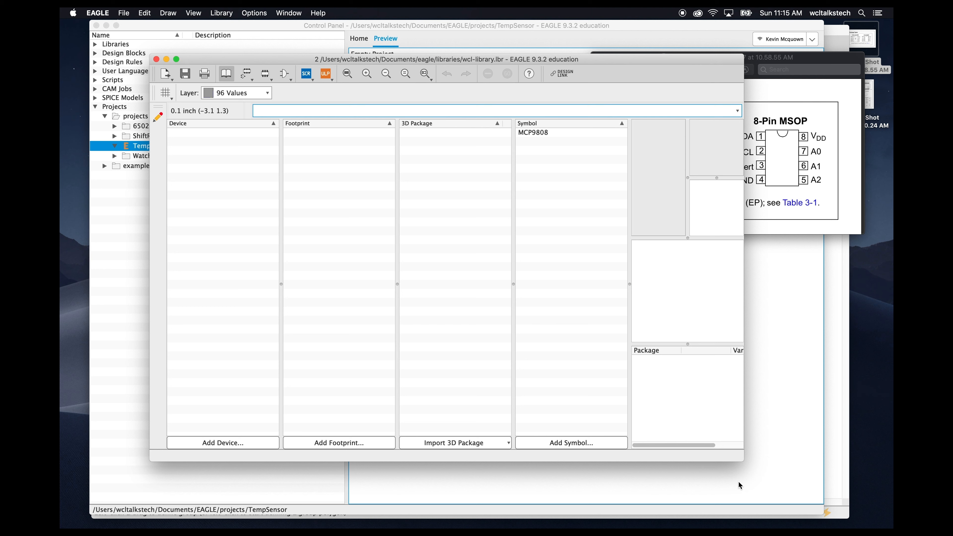
left_click_drag(743, 463, 750, 473)
left_click(545, 134)
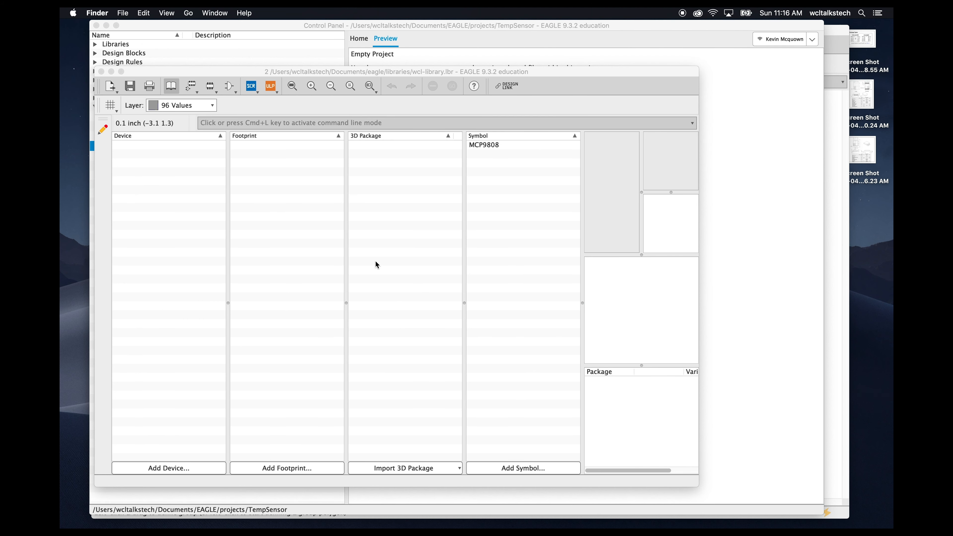
left_click(869, 157)
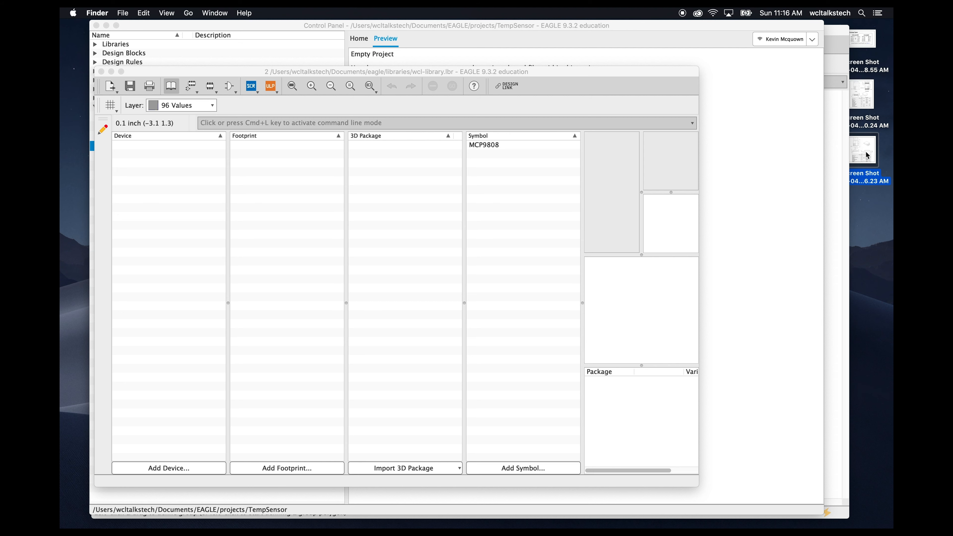
double_click(869, 157)
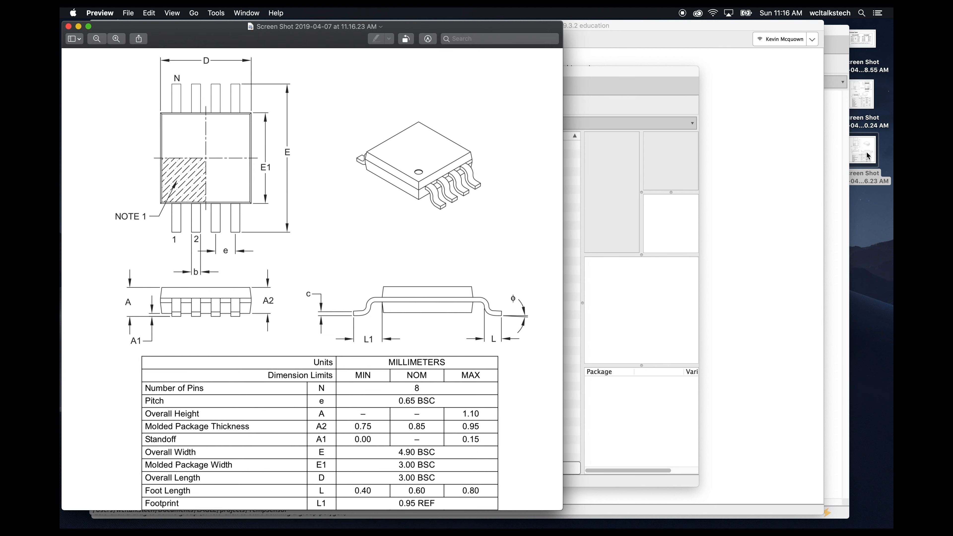
left_click_drag(491, 25, 822, 15)
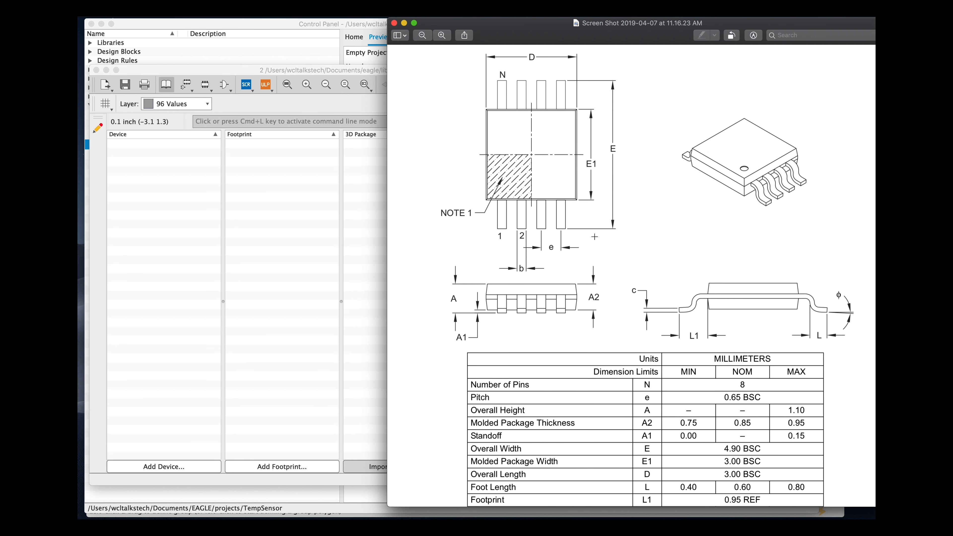
- Start creating a 3D package with the package generator and choose the SOIC, SOP generator
left_click(317, 311)
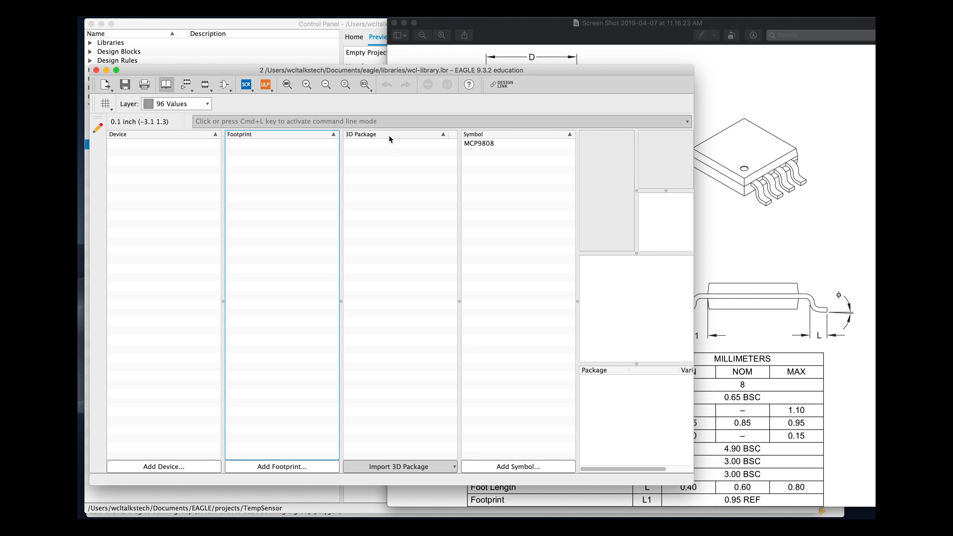
left_click(443, 468)
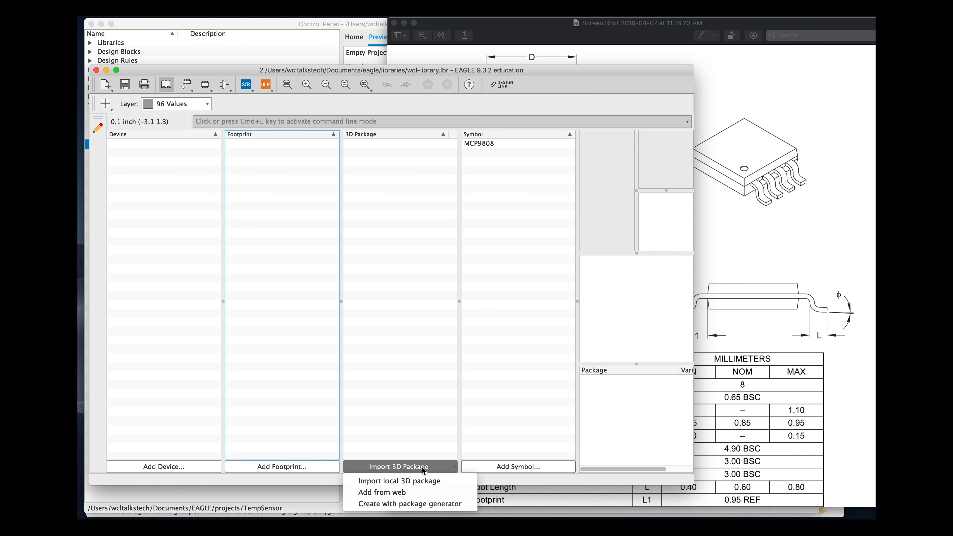
left_click(420, 505)
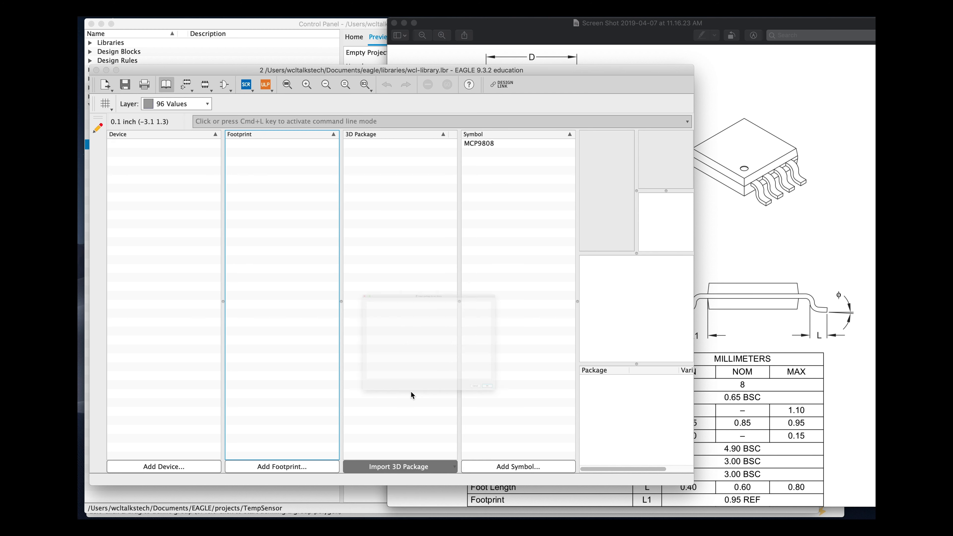
left_click_drag(550, 164, 500, 84)
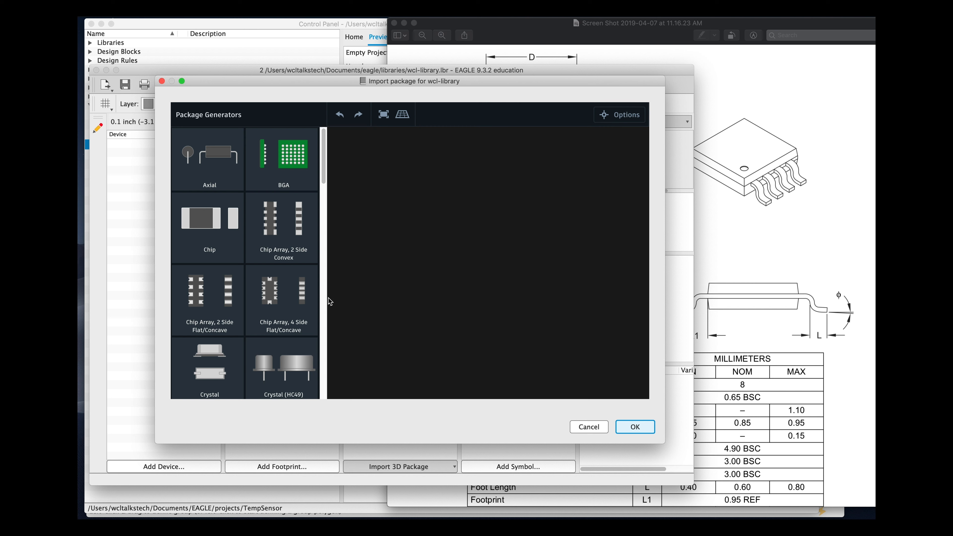
left_click_drag(323, 167, 320, 346)
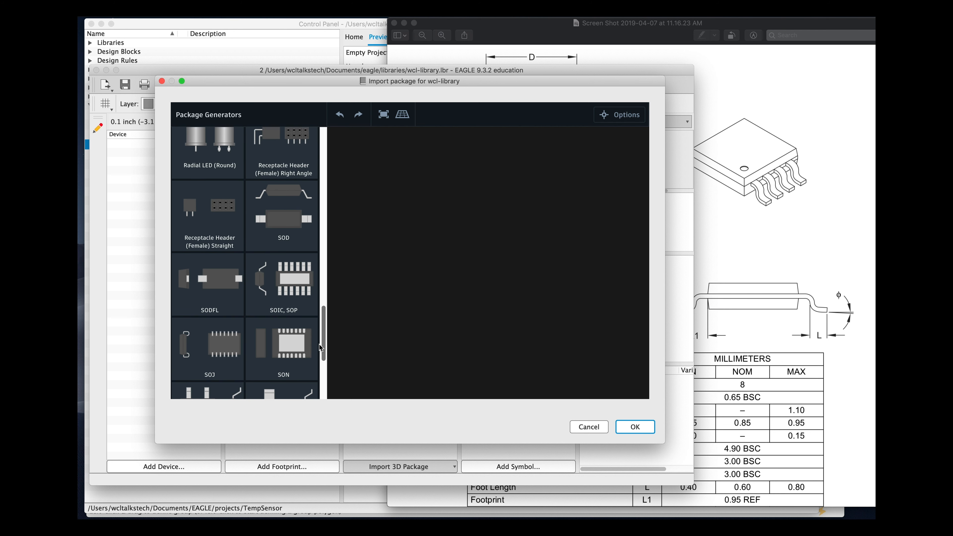
left_click(292, 299)
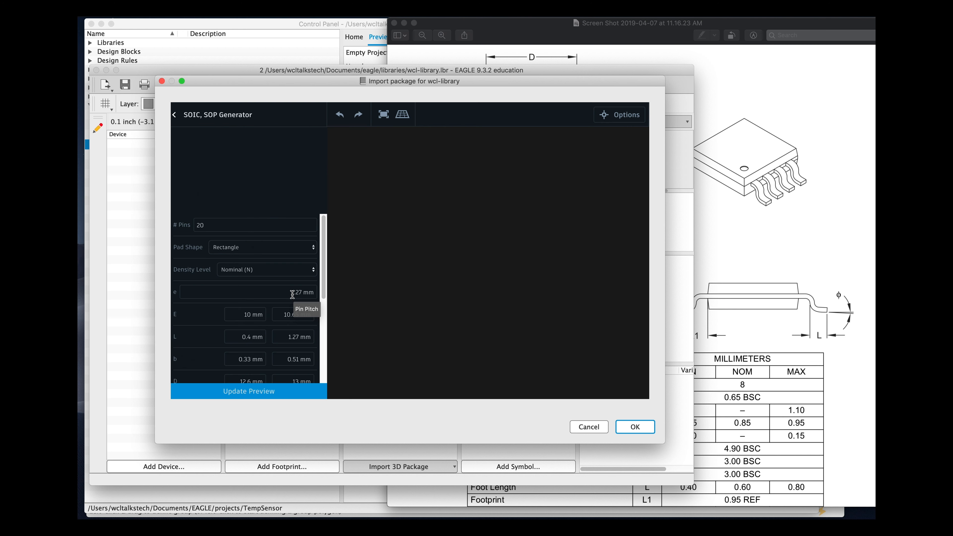
- Set the generator's number of pins to 8
left_click_drag(328, 84, 272, 60)
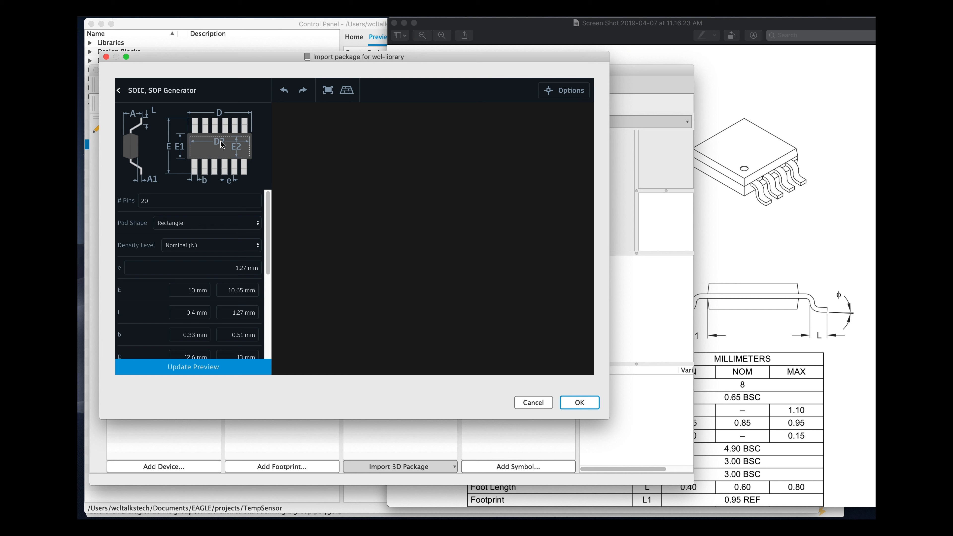
mouse_move(267, 213)
left_mouse_down()
mouse_move(266, 279)
mouse_move(268, 211)
left_mouse_up()
left_click(769, 82)
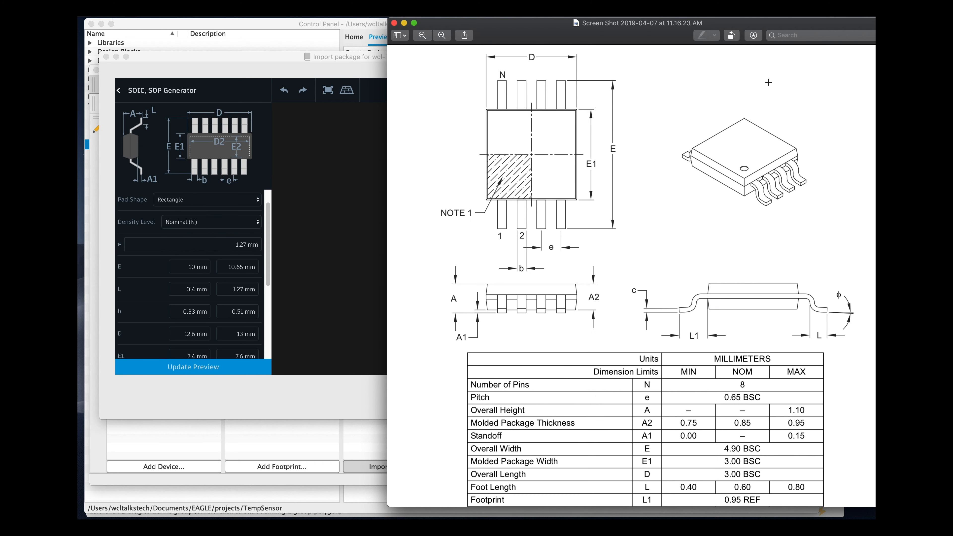
left_click_drag(515, 28, 560, 28)
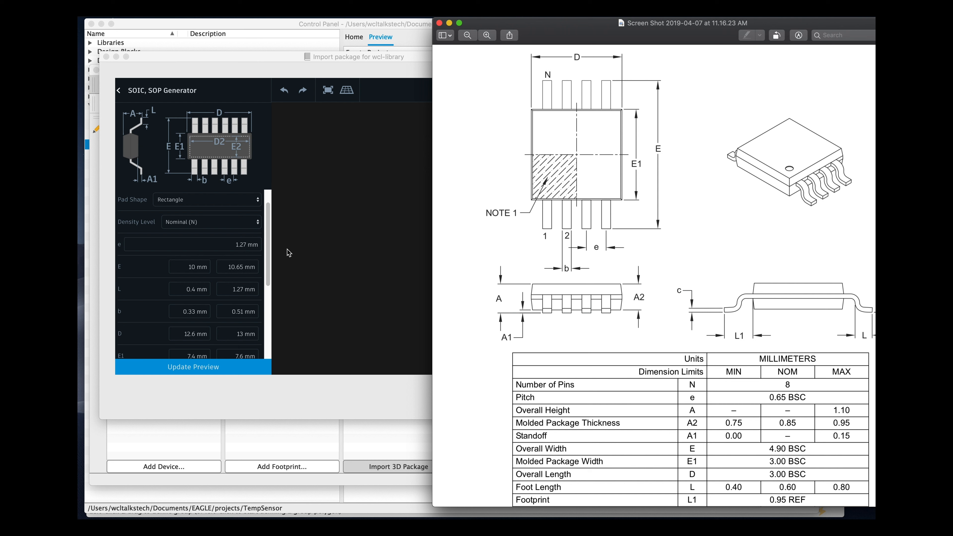
left_click(267, 245)
left_click_drag(268, 245, 267, 236)
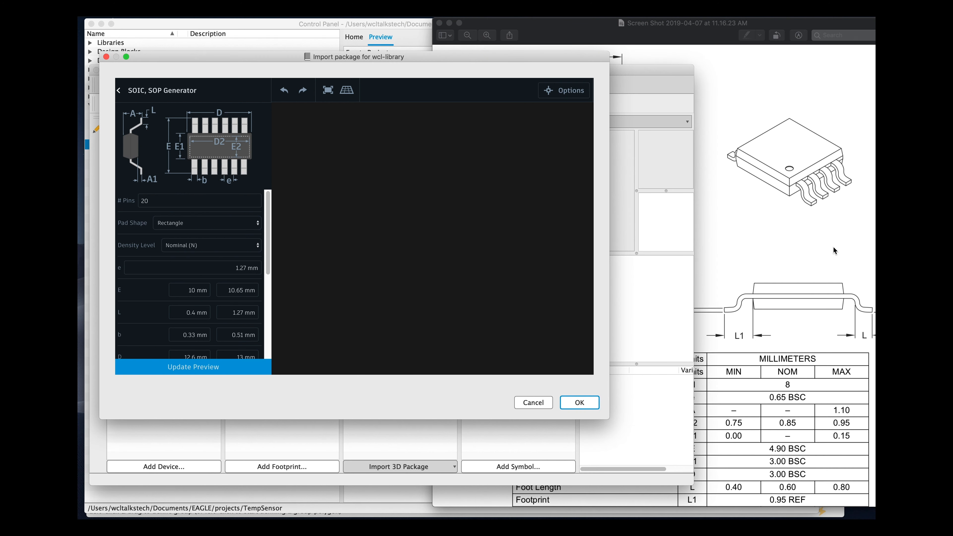
double_click(156, 200)
type("8")
- Set the pin pitch e to 0.65 mm
left_click_drag(266, 249, 266, 261)
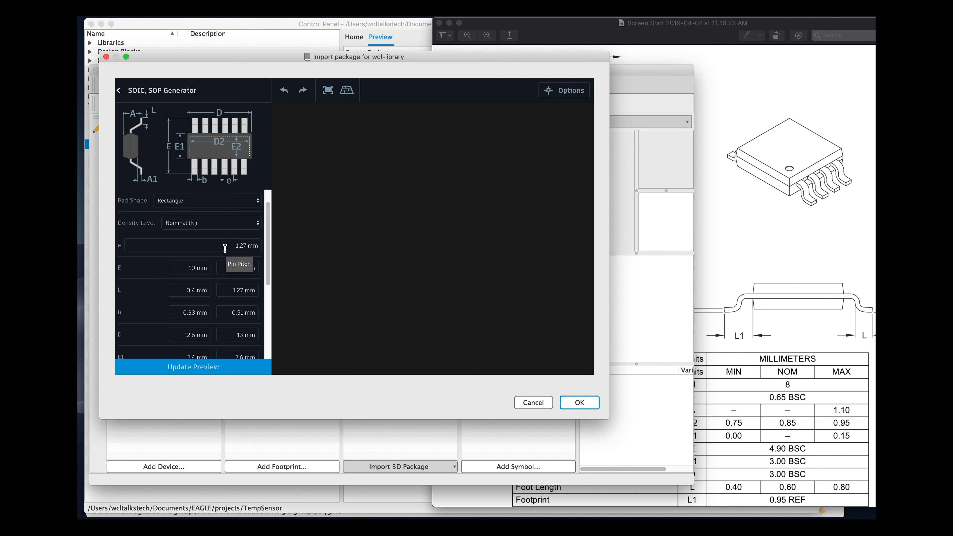
left_click(782, 334)
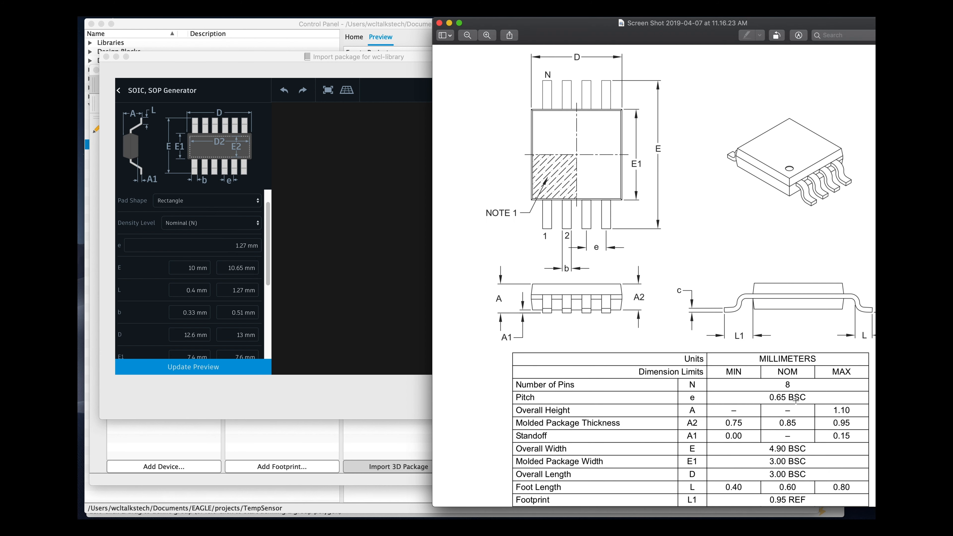
left_click(241, 248)
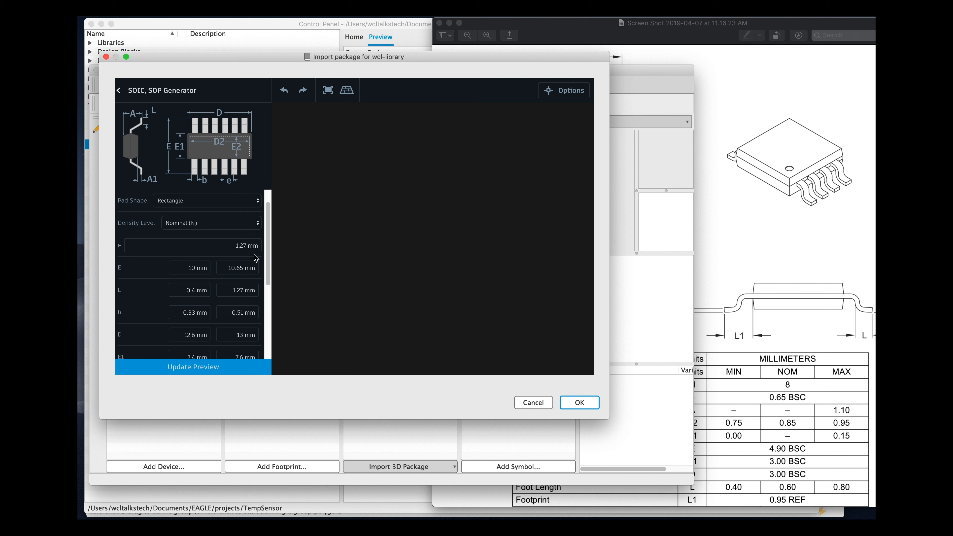
key("BackSpace")
key("BackSpace")
key("BackSpace")
key("BackSpace")
type(".65")
- Set the overall width E minimum to 4.9 mm and begin entering its maximum
left_click_drag(268, 274, 270, 287)
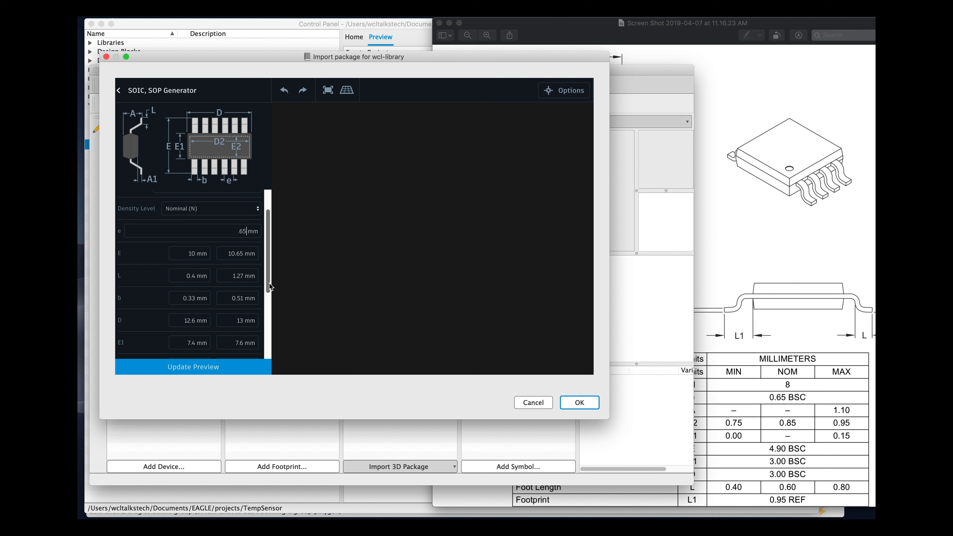
left_click_drag(270, 287, 270, 293)
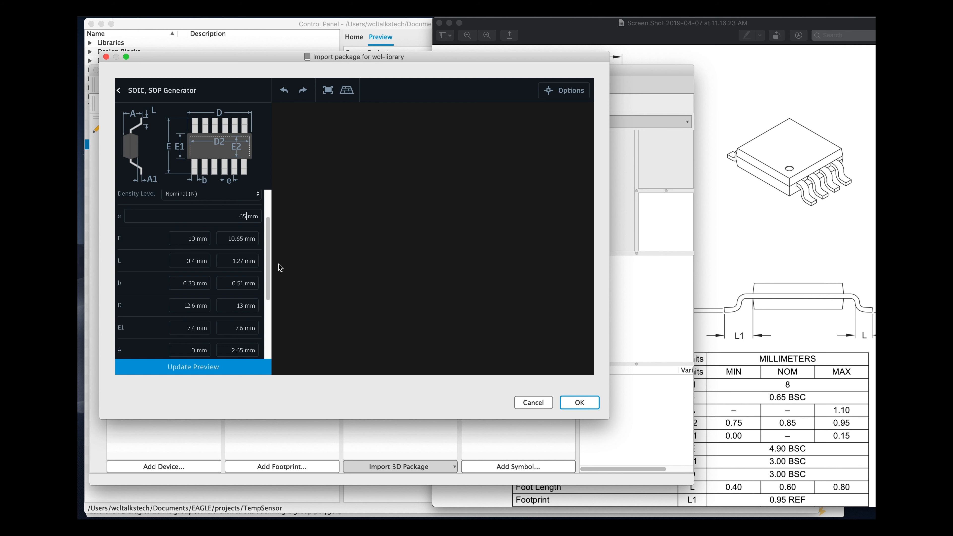
left_click(746, 287)
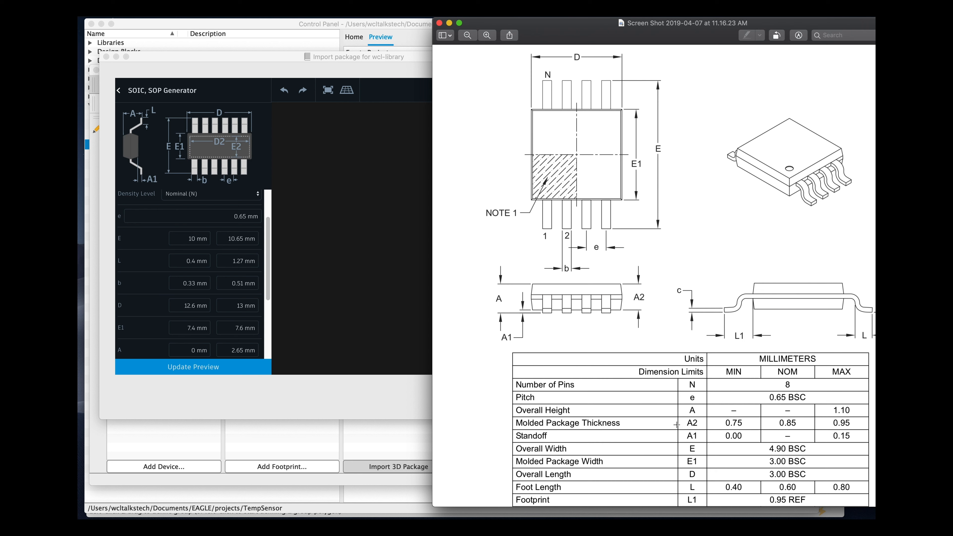
left_click(195, 240)
double_click(192, 239)
type("4.9")
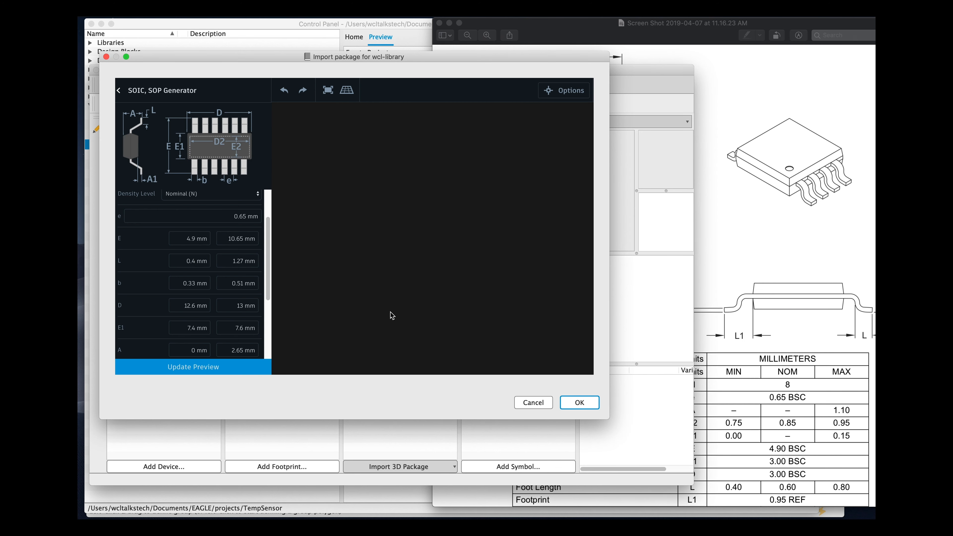
double_click(241, 240)
type("4")
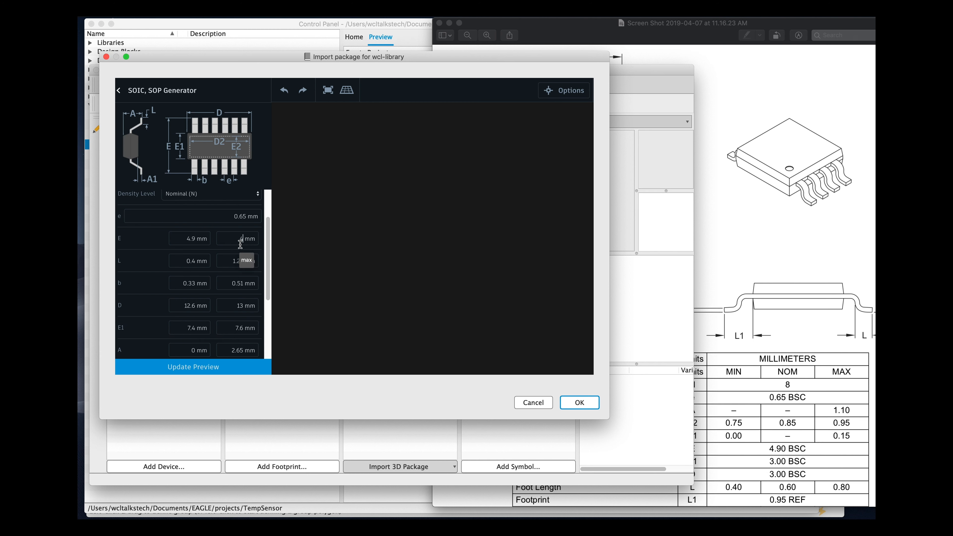
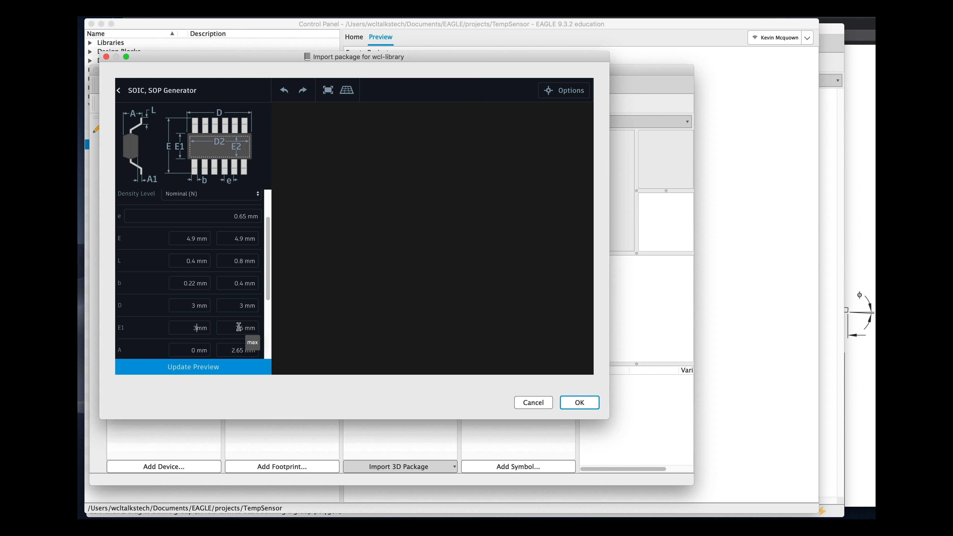
- Finish setting the molded package width E1 maximum to 3 mm in the generator
key("BackSpace")
key("BackSpace")
left_click_drag(269, 280, 272, 313)
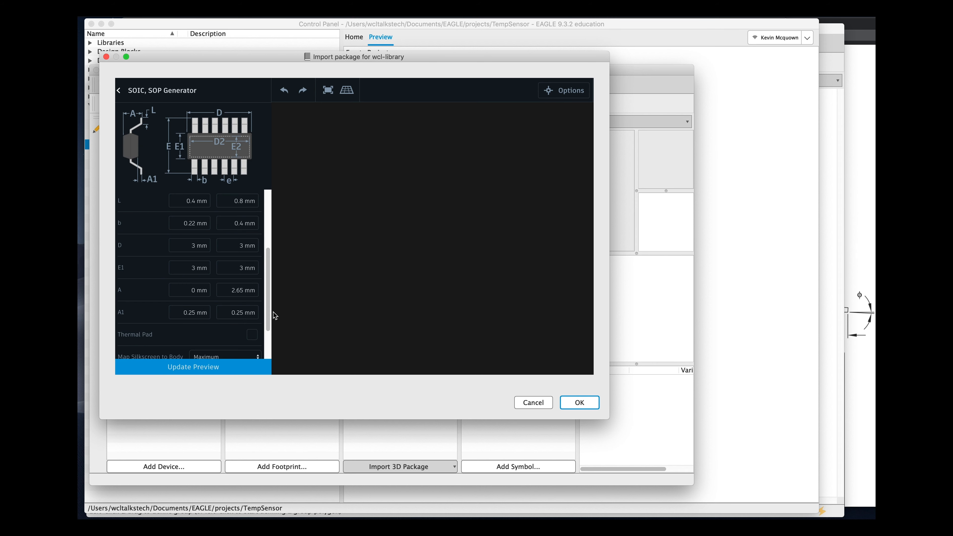
- Compare the MSOP dimension table in the datasheet with the generator's remaining fields
key("super+Tab")
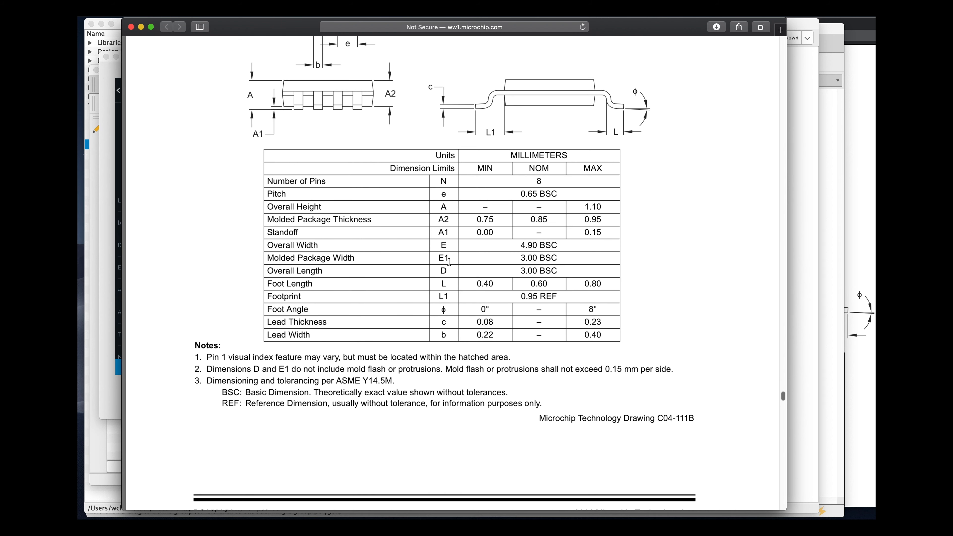
scroll(456, 236, "up", 5)
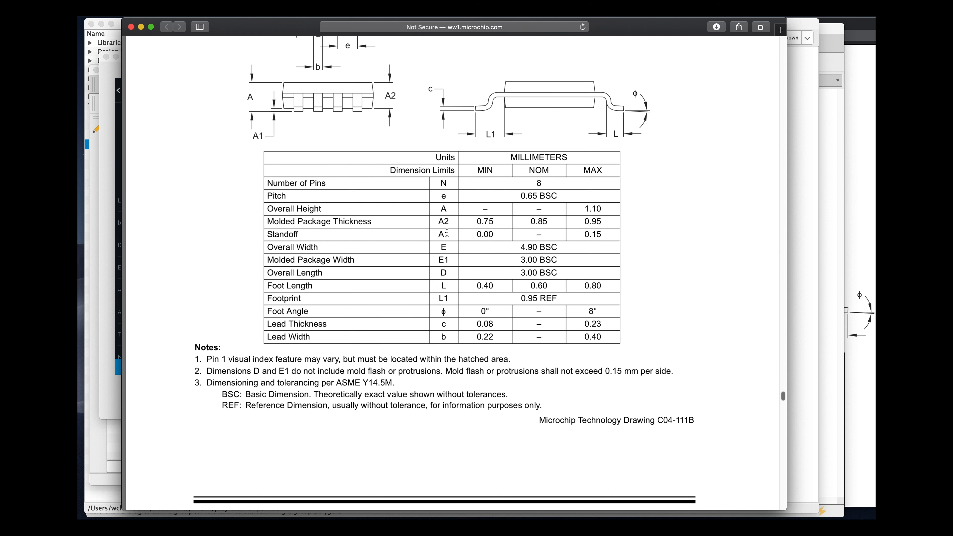
scroll(446, 234, "up", 6)
key("super+Tab")
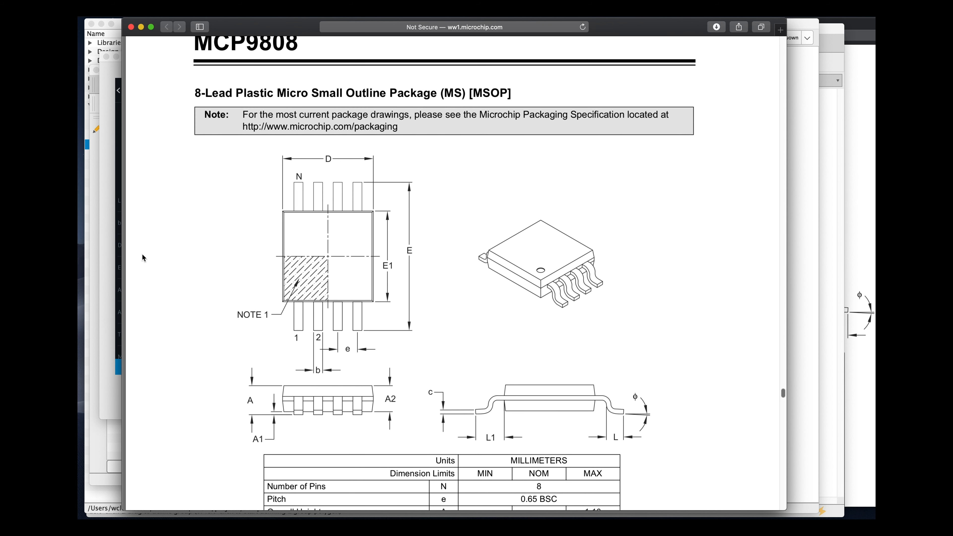
left_click(115, 269)
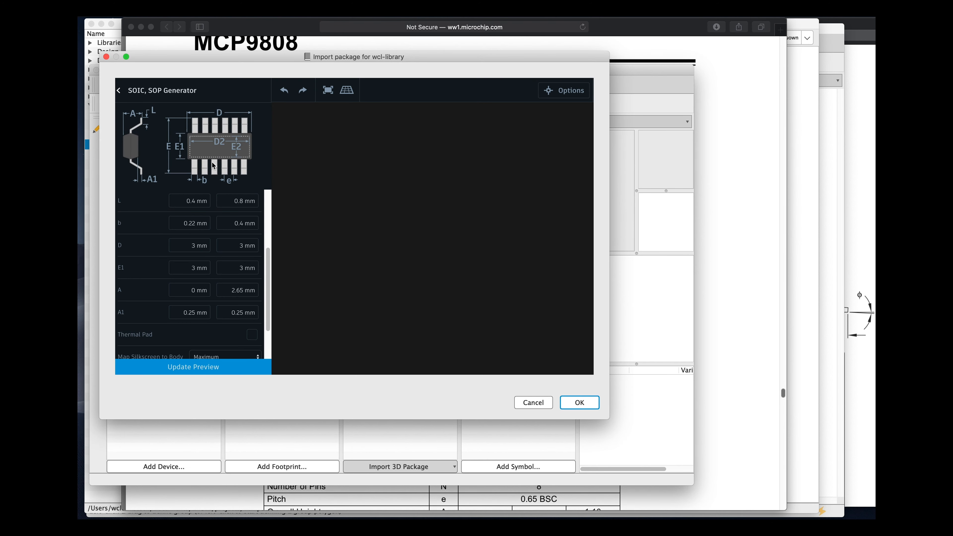
key("super+Tab")
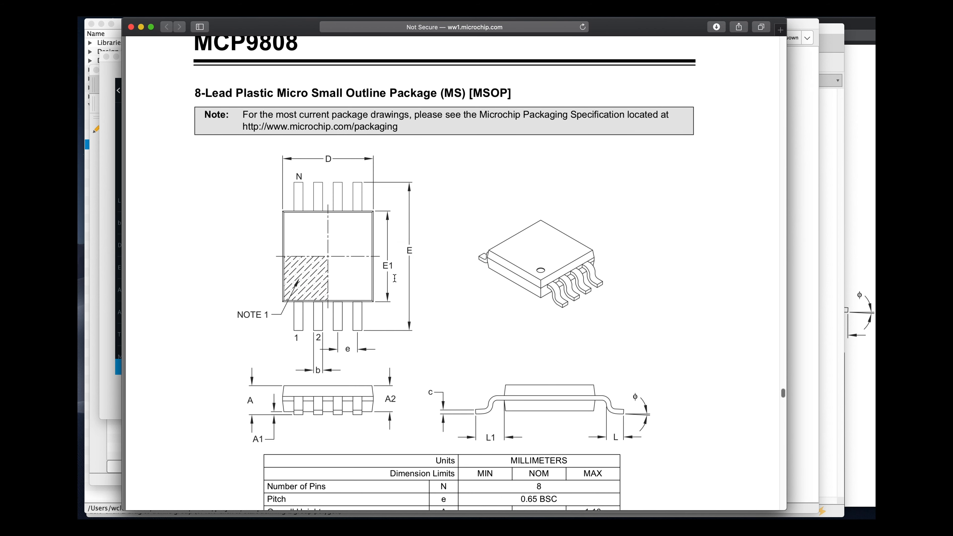
scroll(395, 278, "down", 4)
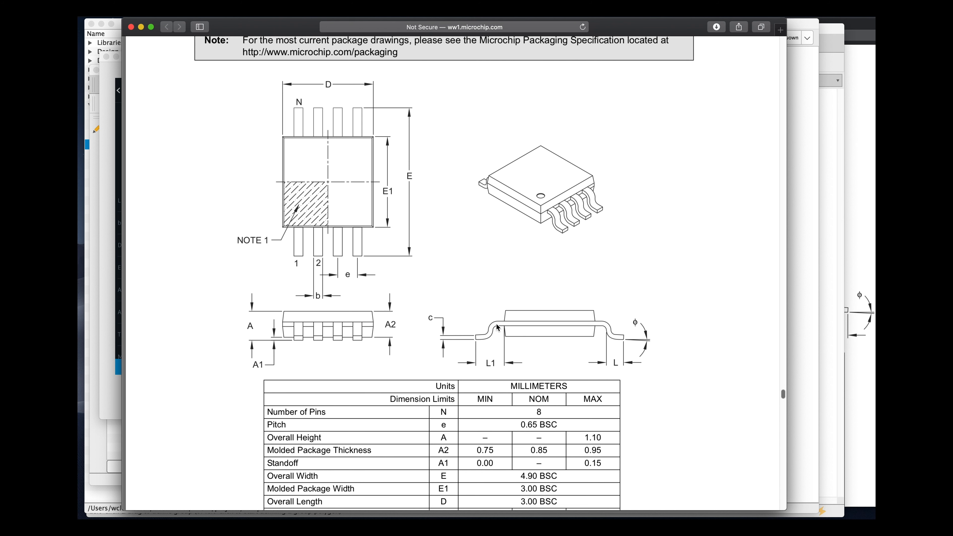
scroll(496, 323, "down", 2)
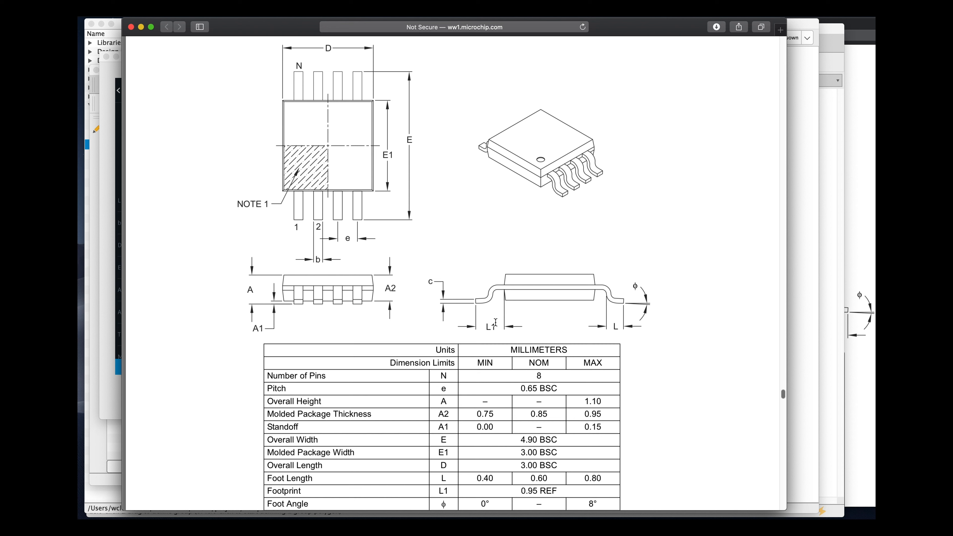
scroll(496, 322, "down", 1)
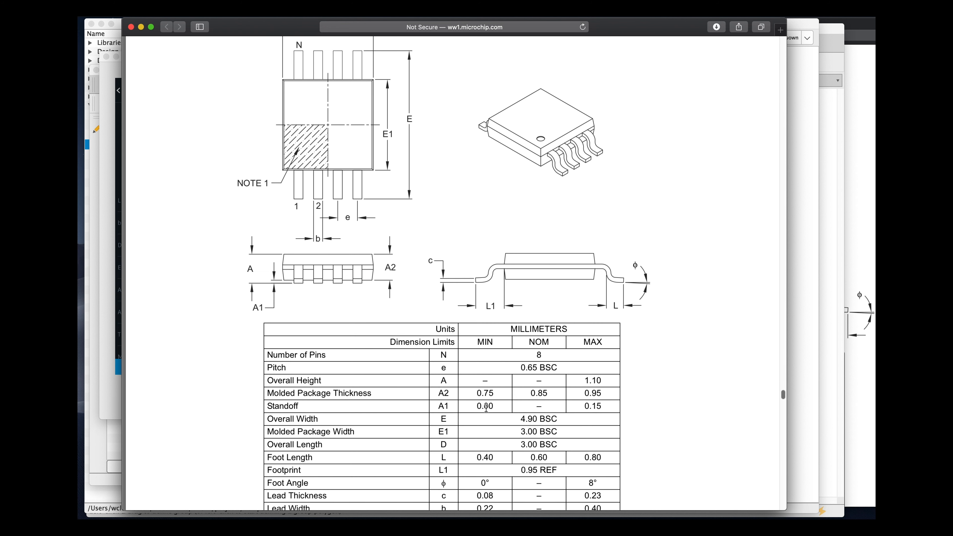
key("super+Tab")
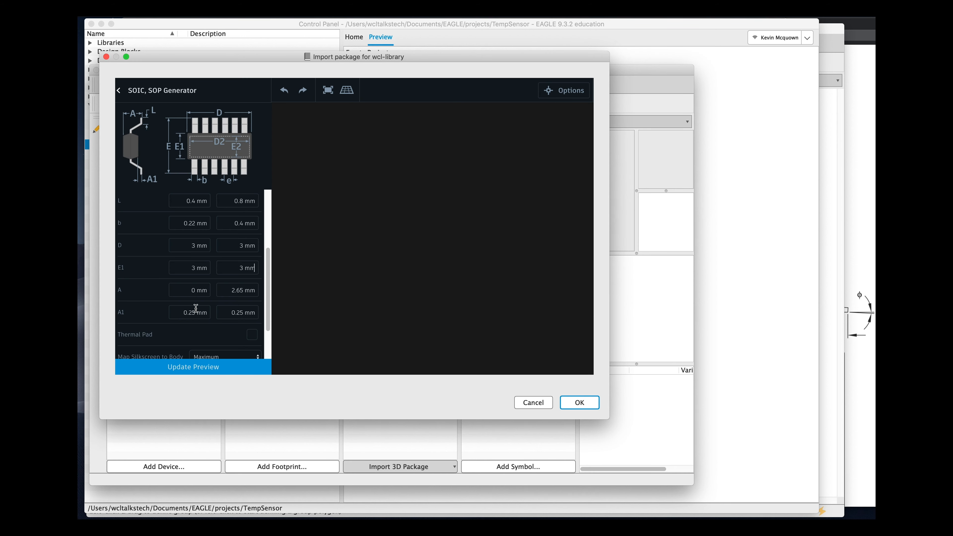
key("super+Tab")
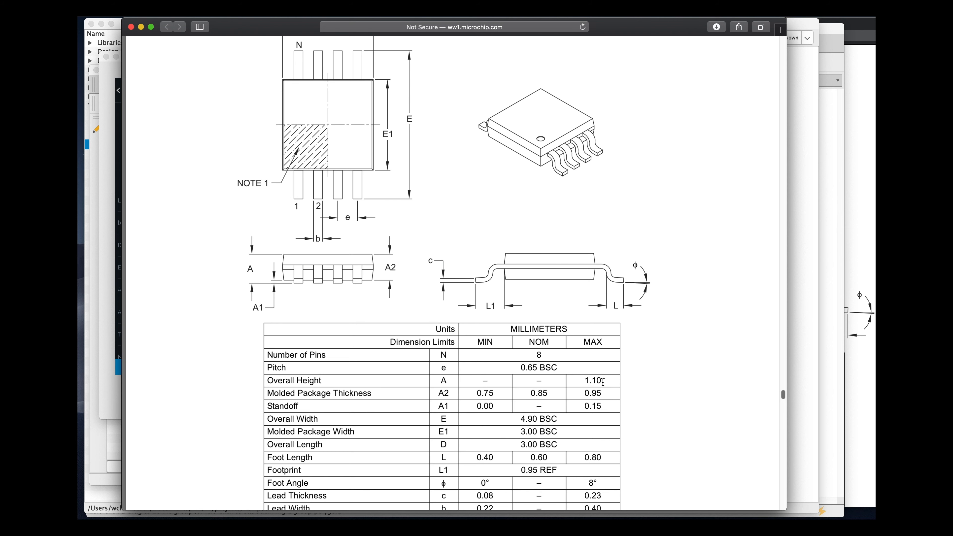
key("super+Tab")
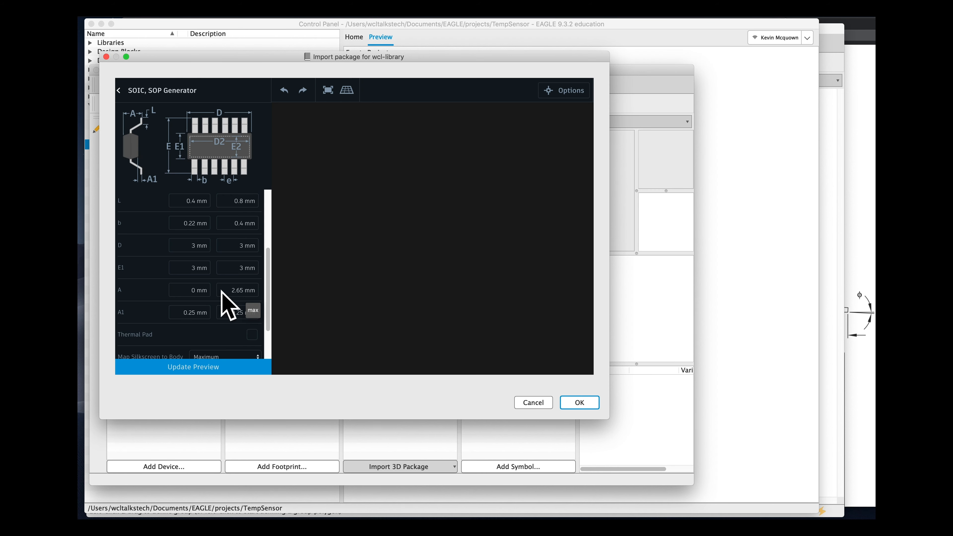
- Set the overall height A maximum to 1.1 mm
left_click(239, 290)
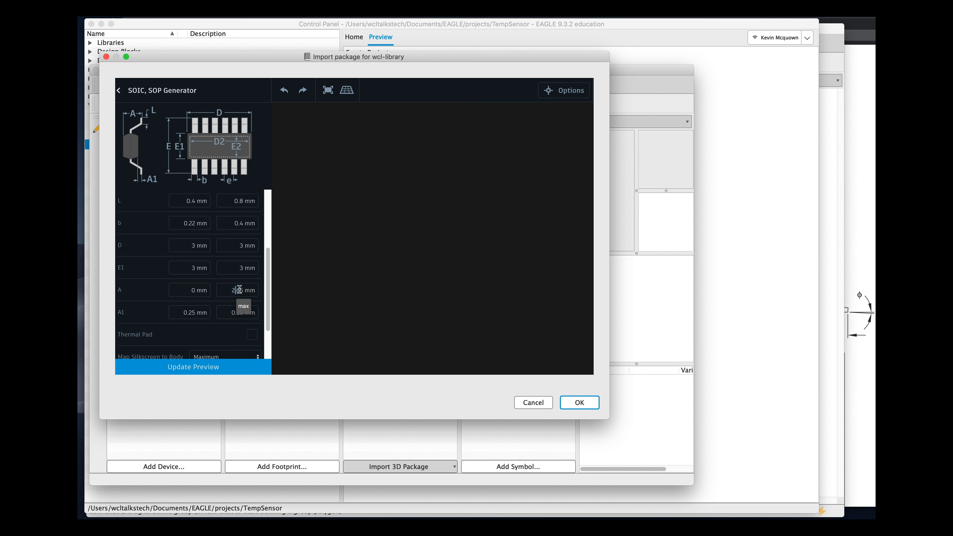
key("BackSpace")
key("BackSpace")
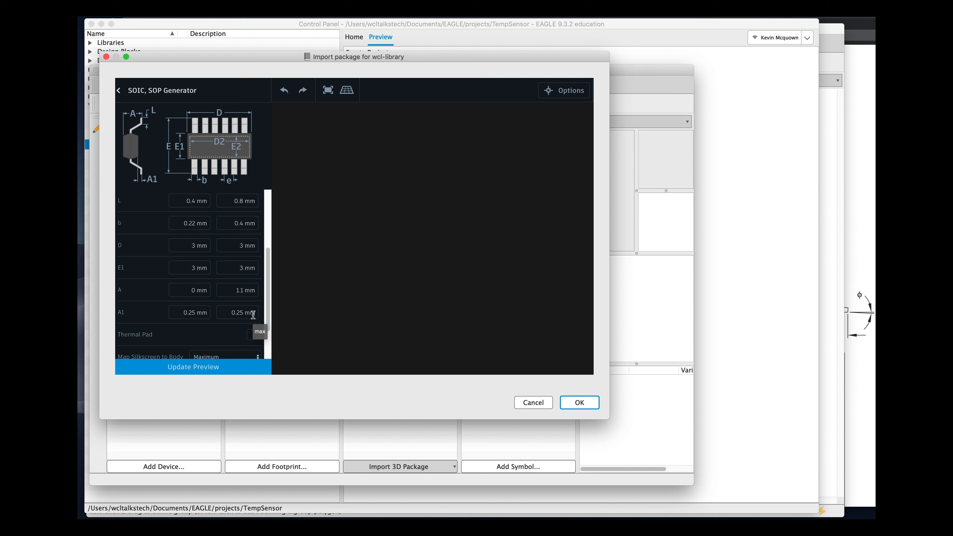
- Set the standoff A1 to 0 mm minimum and 0.15 mm maximum, then update the package preview
key("super+Tab")
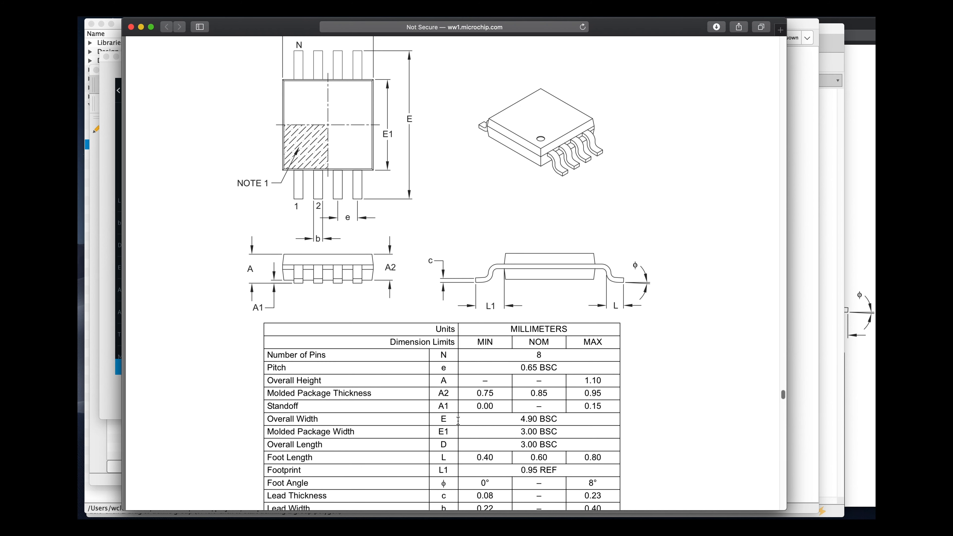
key("super+Tab")
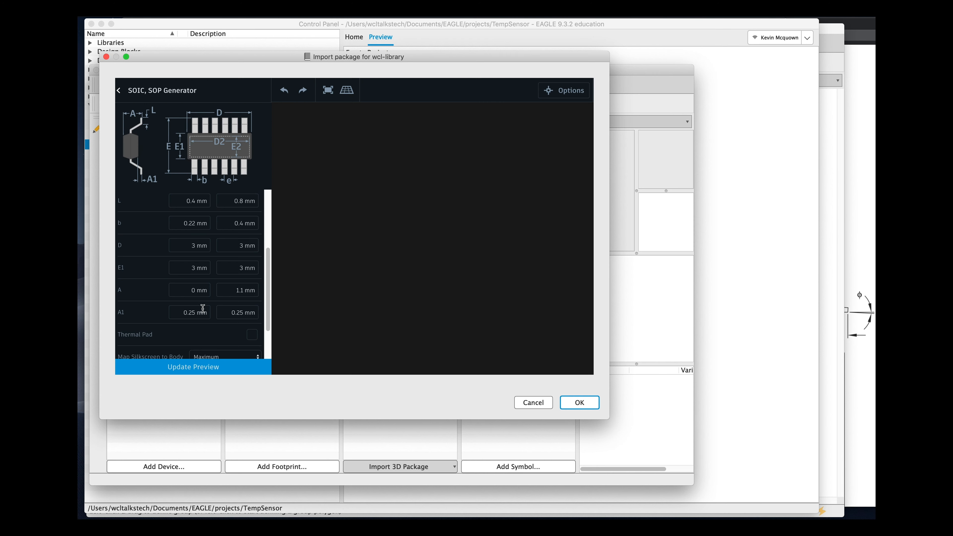
left_click(192, 312)
key("BackSpace")
key("BackSpace")
key("BackSpace")
left_click(240, 315)
left_click(243, 290)
scroll(251, 285, "down", 3)
left_click_drag(269, 289, 270, 345)
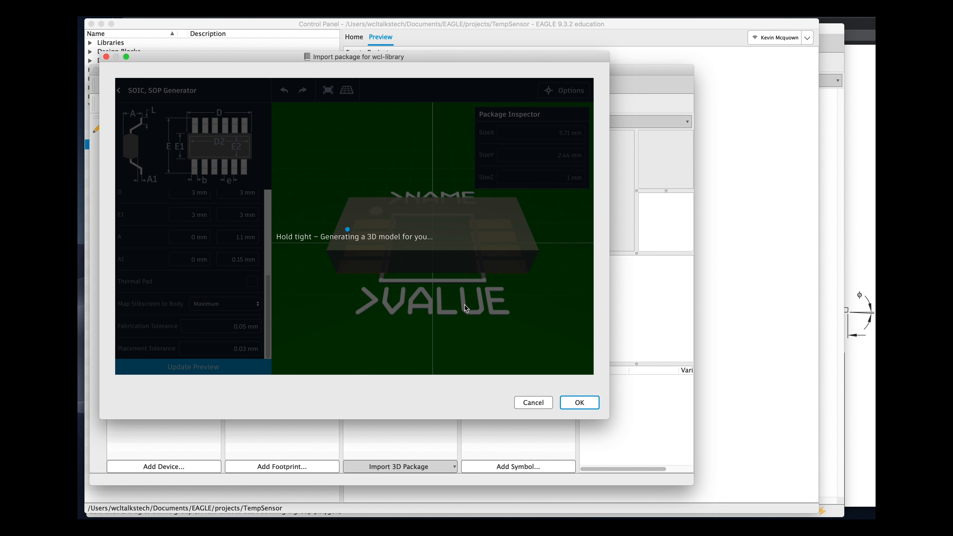
- Inspect the generated 8-pin SOP package in 3D and accept it into the library
left_click_drag(472, 323, 420, 341)
mouse_move(395, 222)
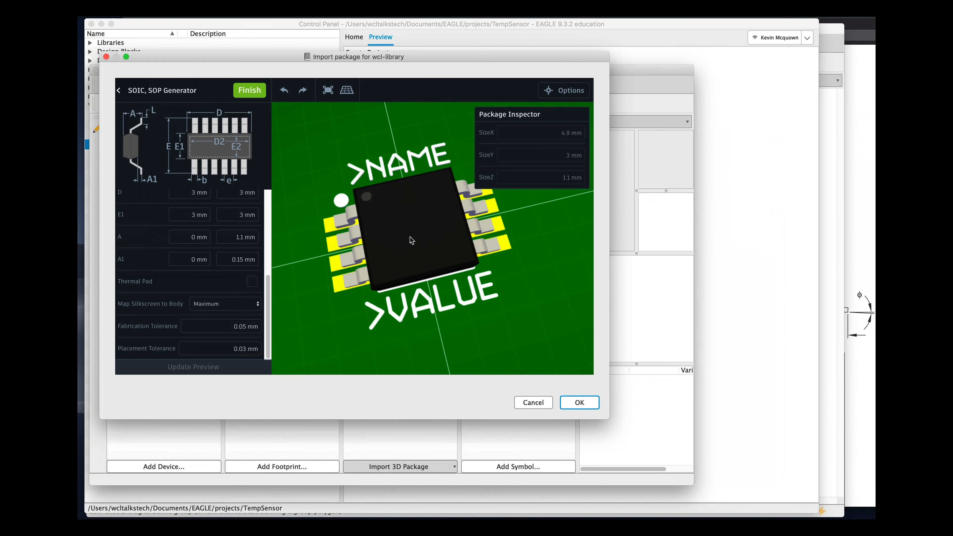
left_click_drag(524, 344, 527, 343)
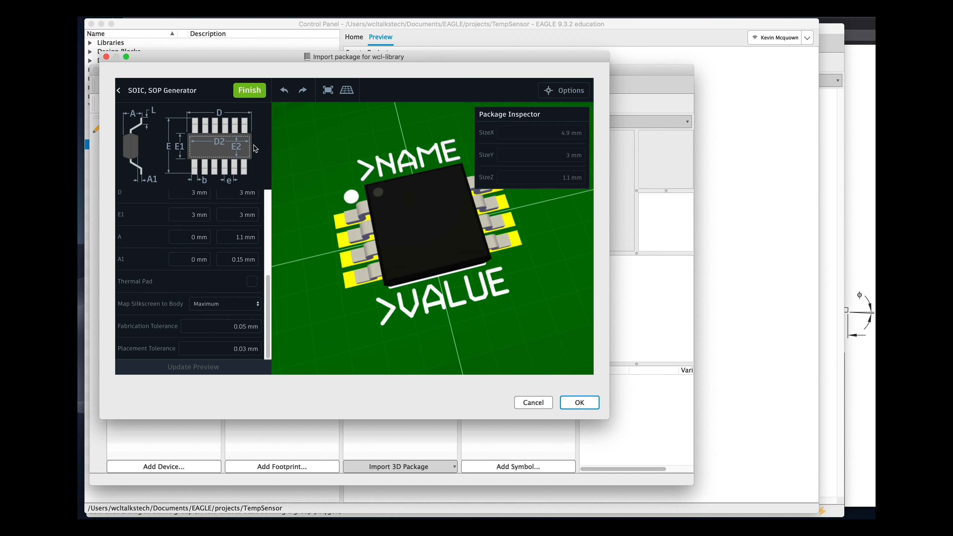
left_click(582, 404)
- Preview the new footprint, 3D package and MCP9808 symbol in the library overview
left_click(439, 243)
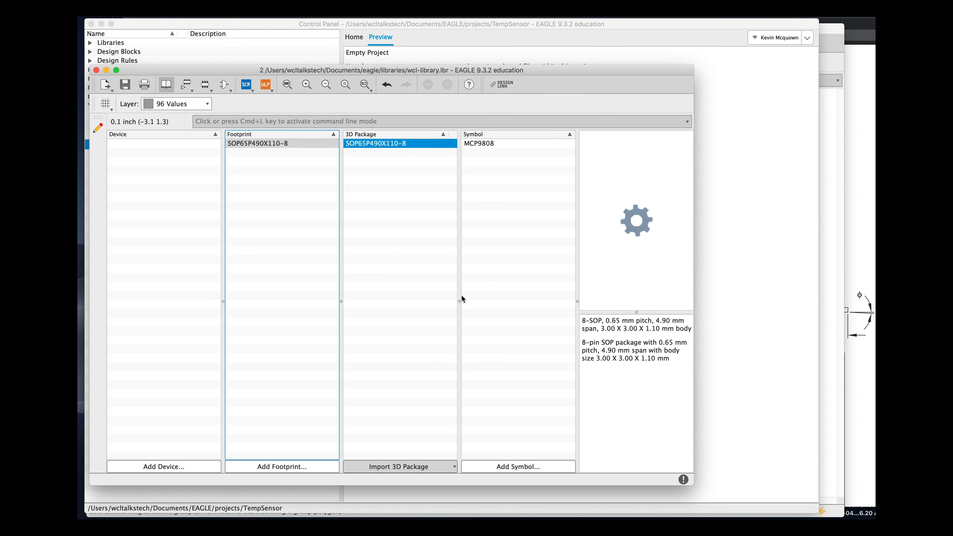
left_click_drag(694, 389, 808, 396)
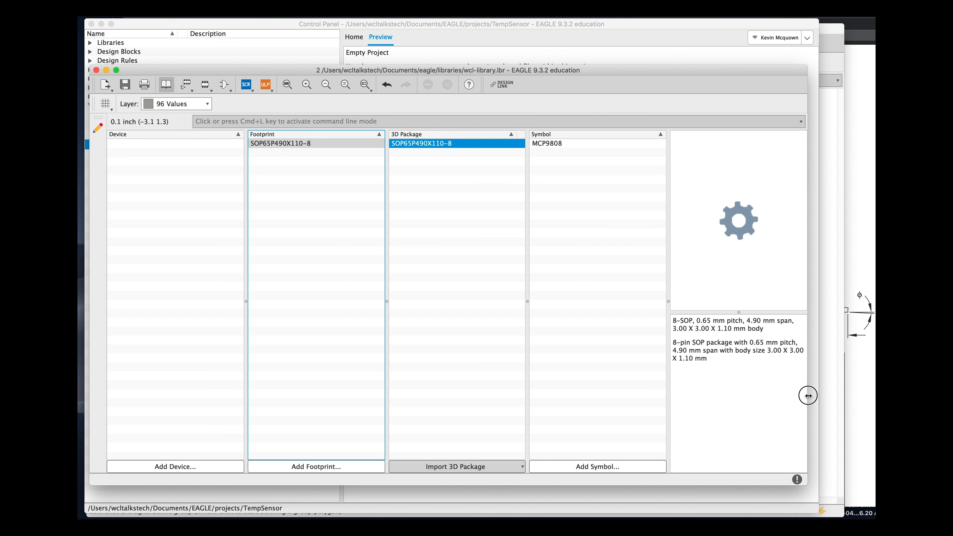
left_click(320, 147)
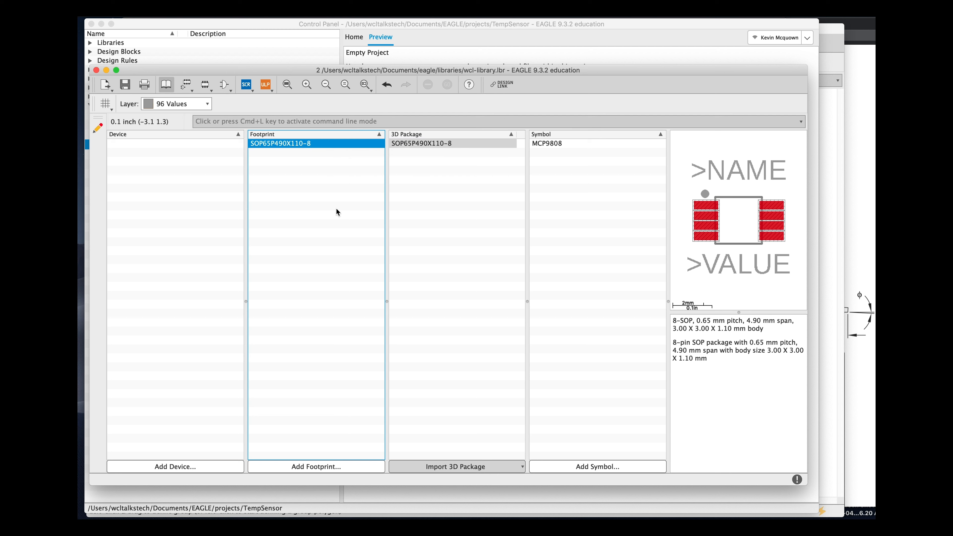
left_click(463, 145)
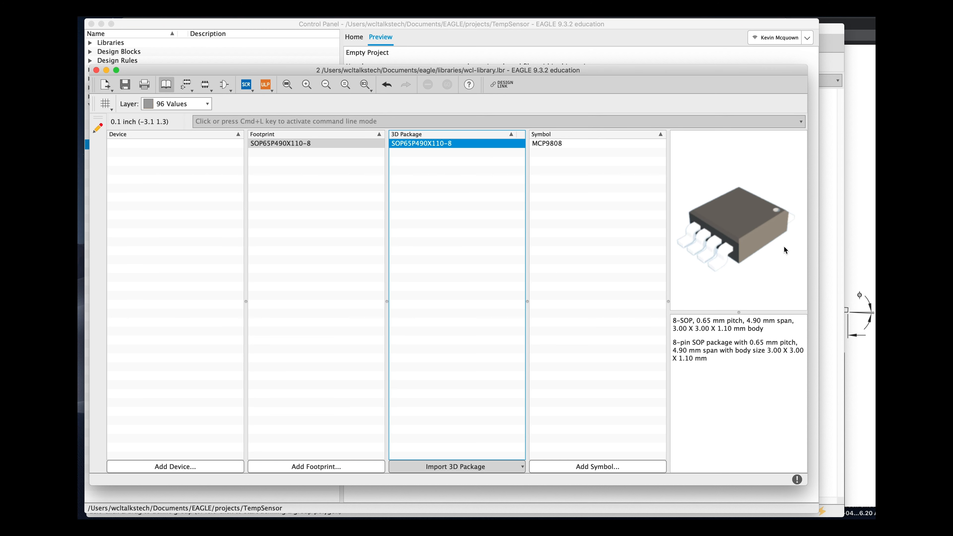
left_click(553, 144)
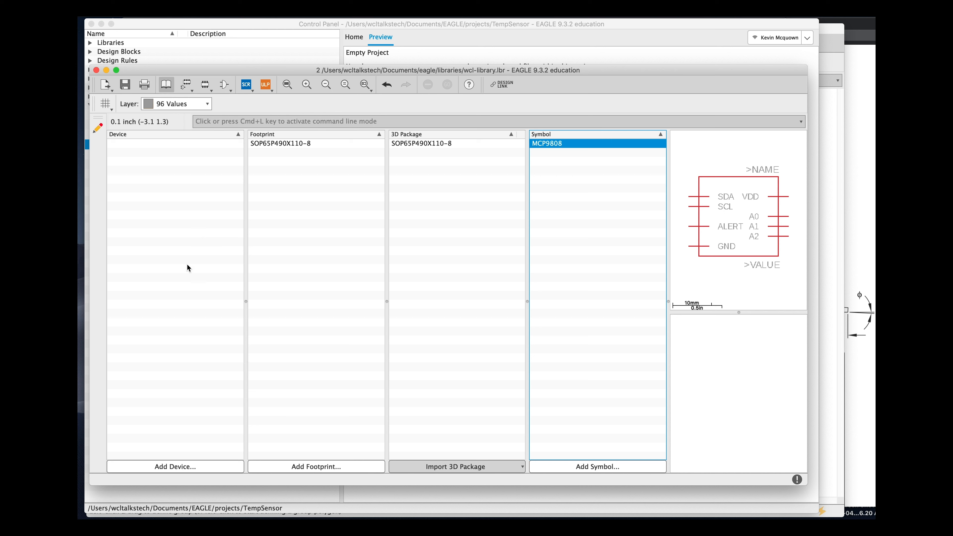
- Create a new device named MCP9808 in the library
left_click(180, 462)
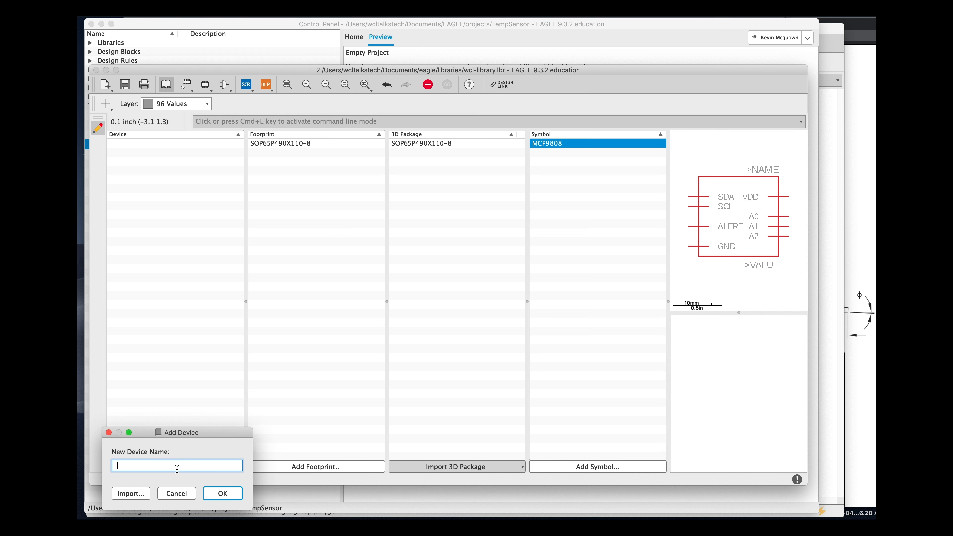
type("MCP9808")
key("Return")
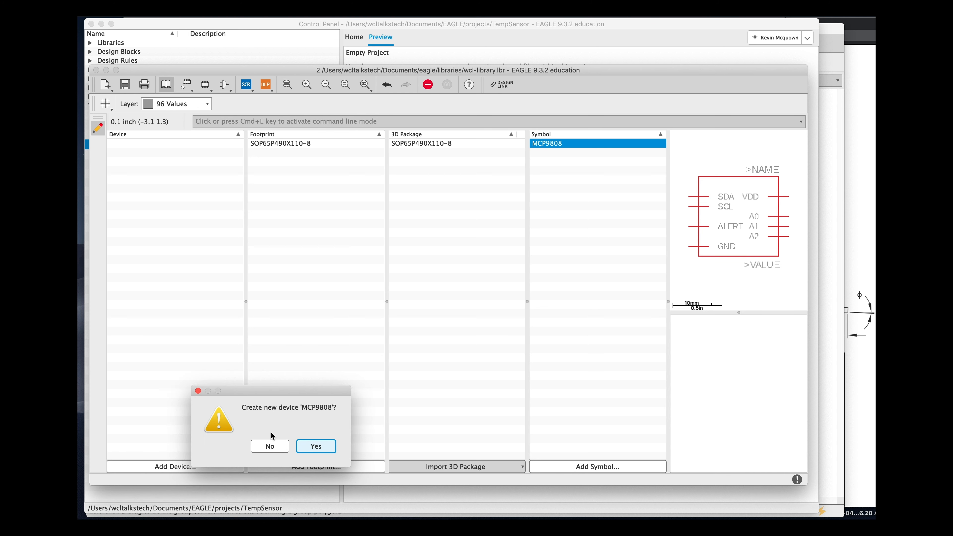
left_click(317, 447)
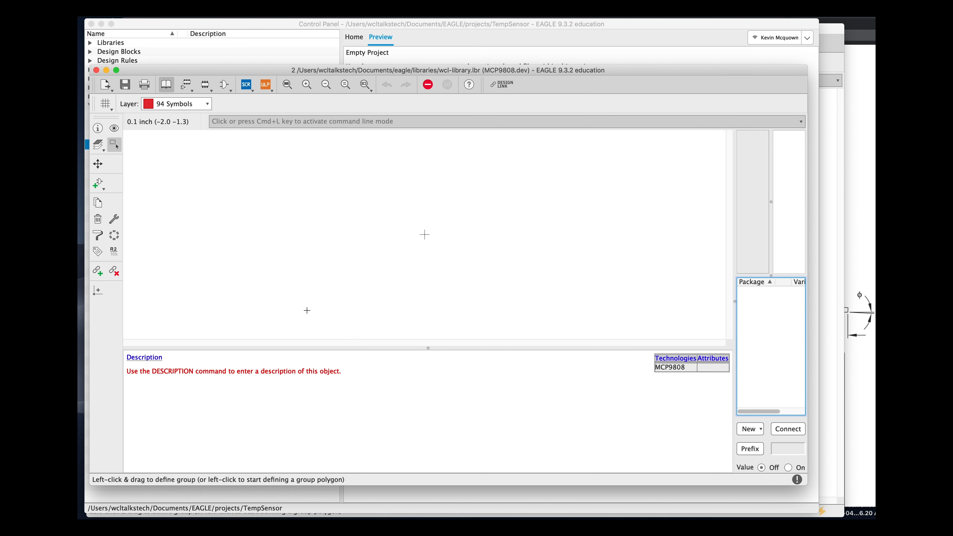
- Add the MCP9808 symbol to the device and place it in the drawing area
left_click_drag(735, 303, 368, 300)
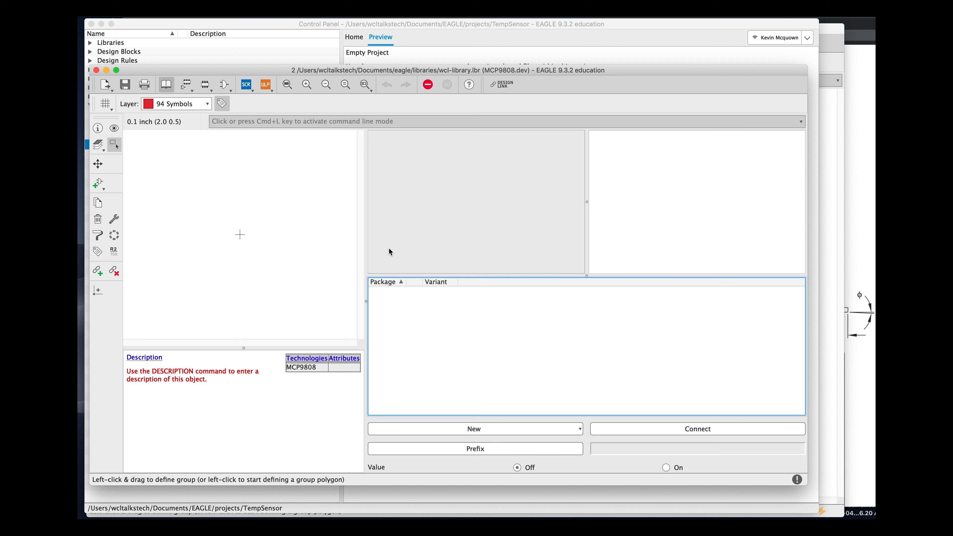
left_click(98, 184)
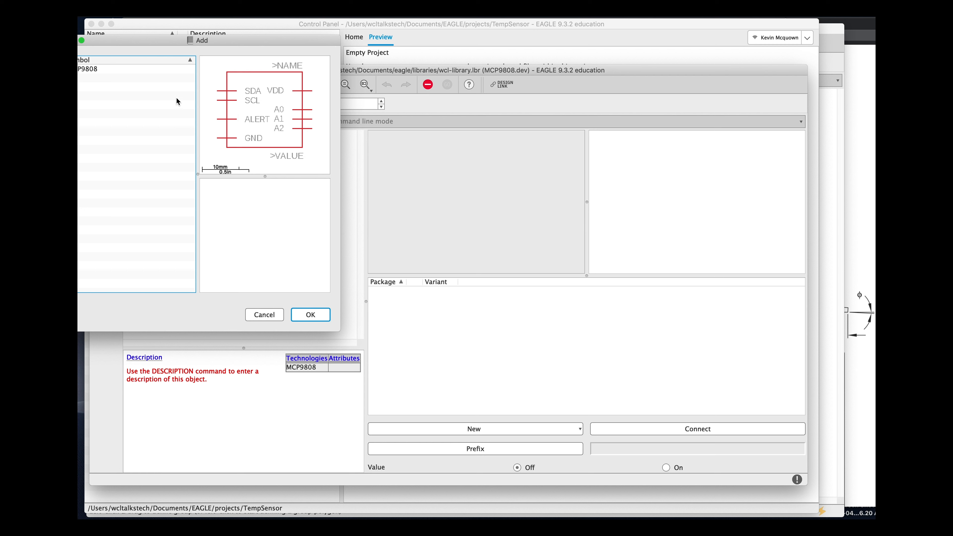
left_click(117, 70)
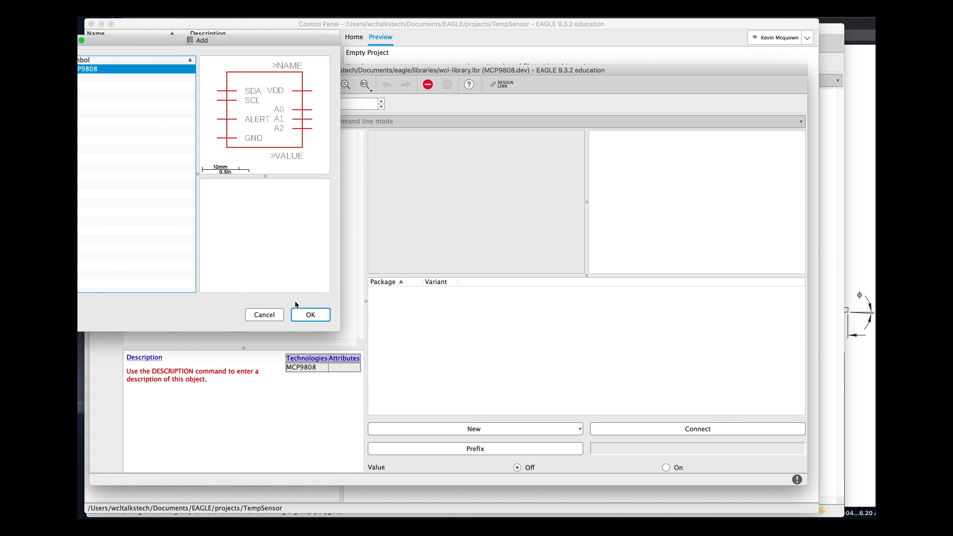
left_click(310, 315)
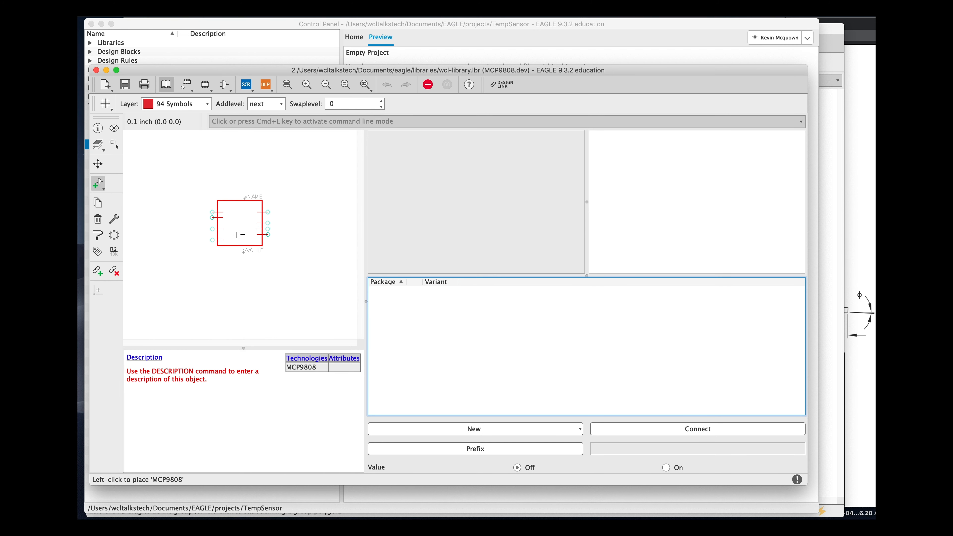
left_click(241, 247)
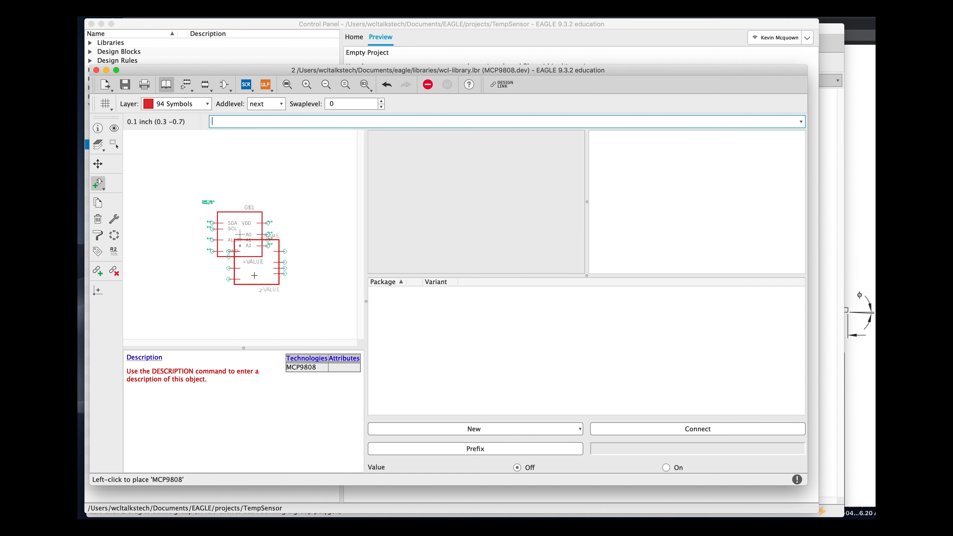
key("Escape")
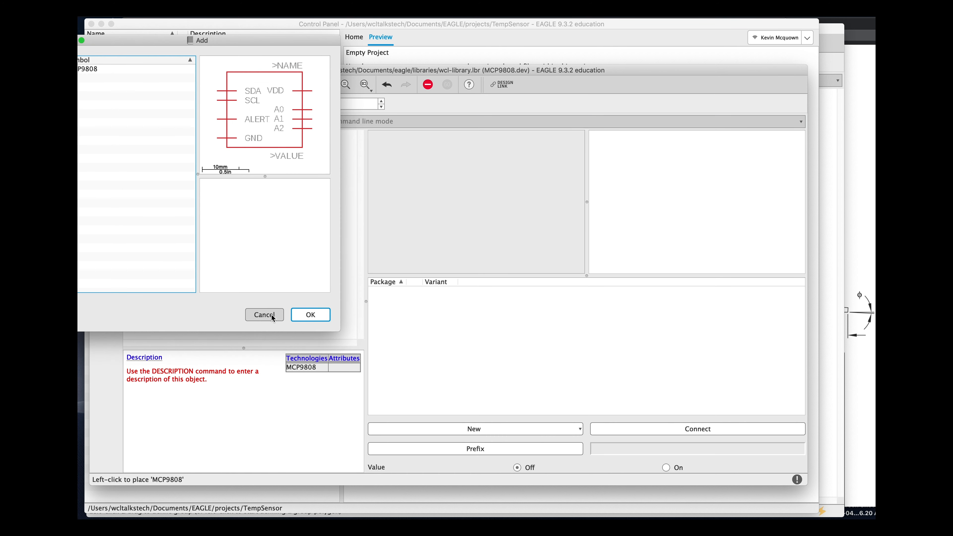
left_click(269, 315)
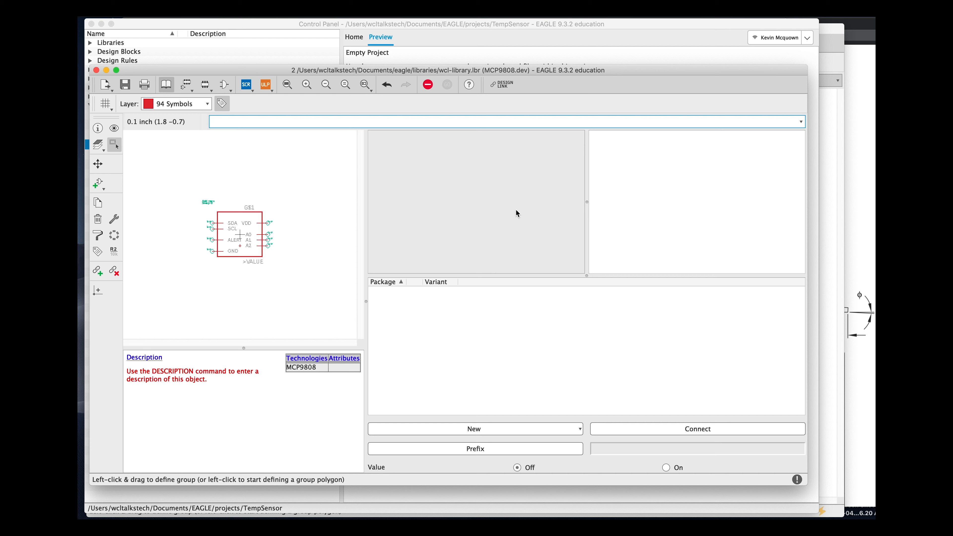
- Add the locally generated SOP65P490X110-8 package as a new package variant for the MCP9808 device
left_click(579, 428)
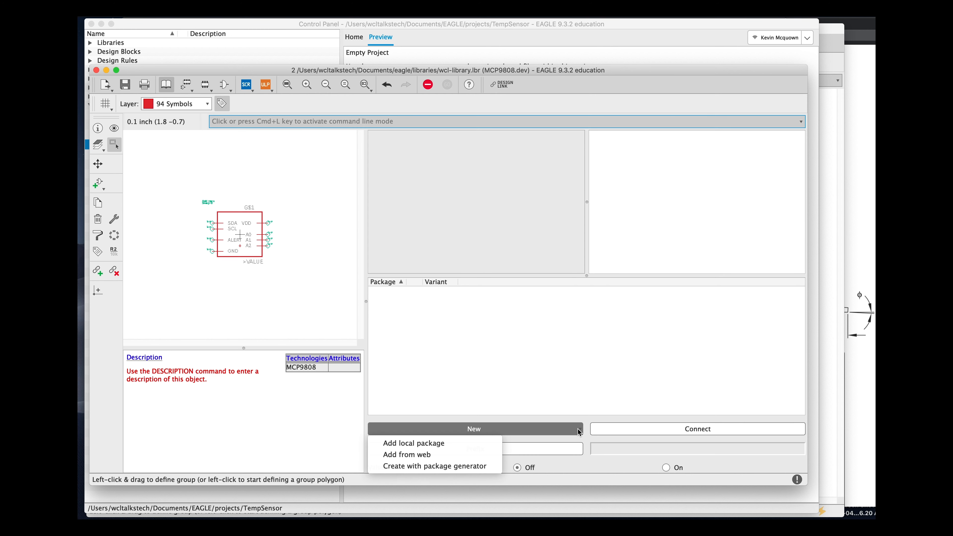
left_click(440, 445)
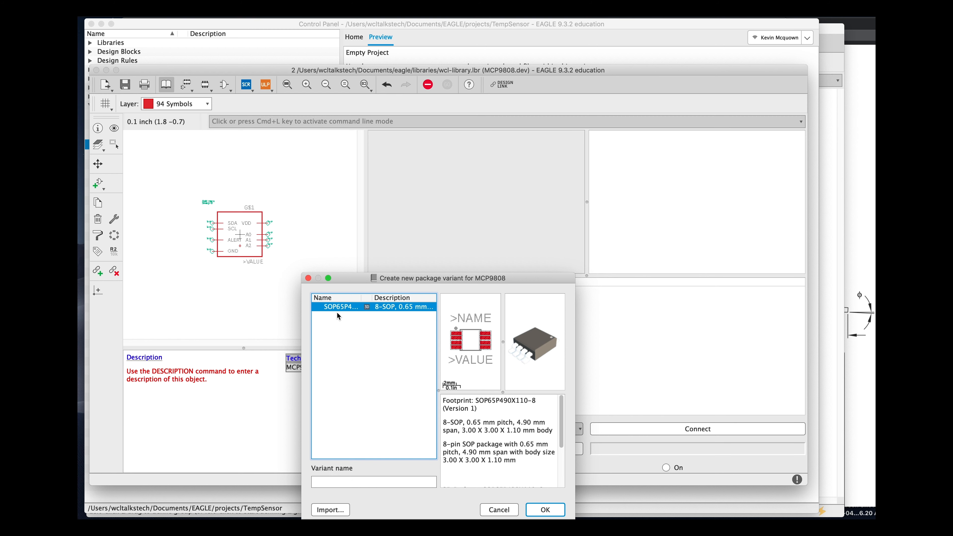
left_click(545, 510)
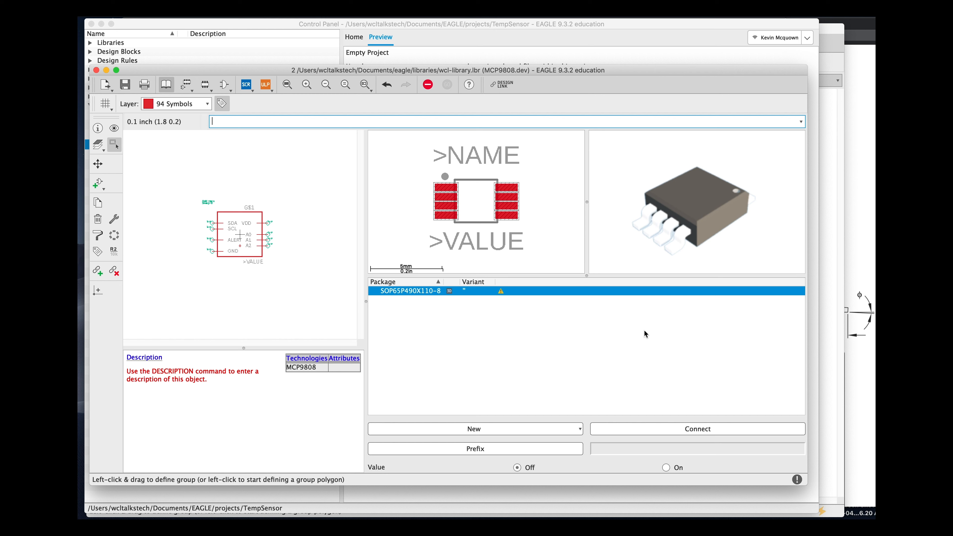
- Open the pin-to-pad connection dialog and bring up the datasheet's 8-pin MSOP pinout diagram for reference
left_click(683, 429)
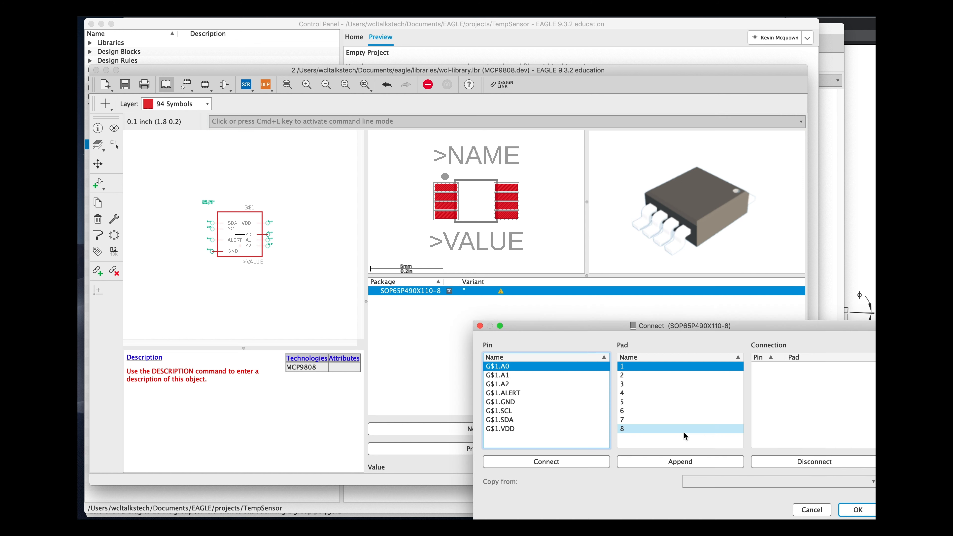
left_click_drag(744, 326, 612, 226)
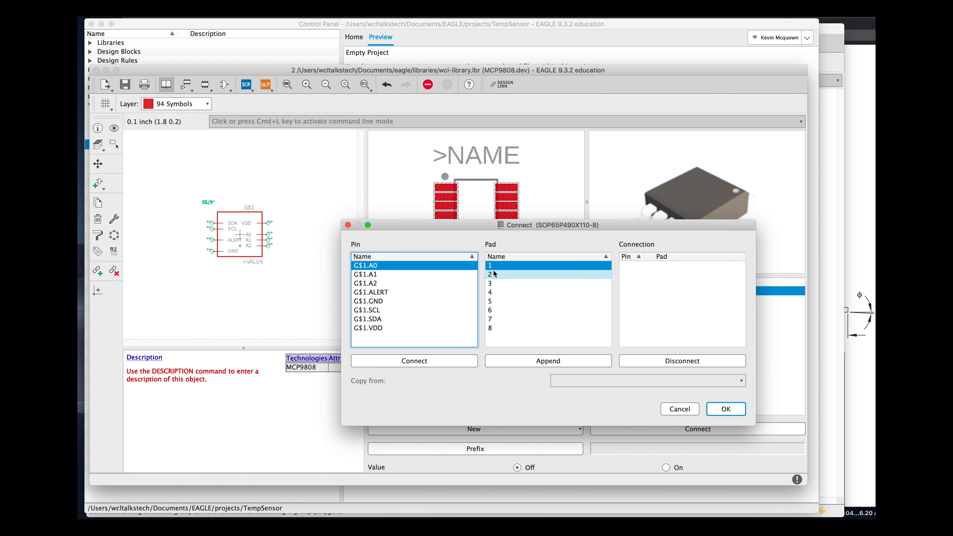
left_click_drag(618, 224, 620, 239)
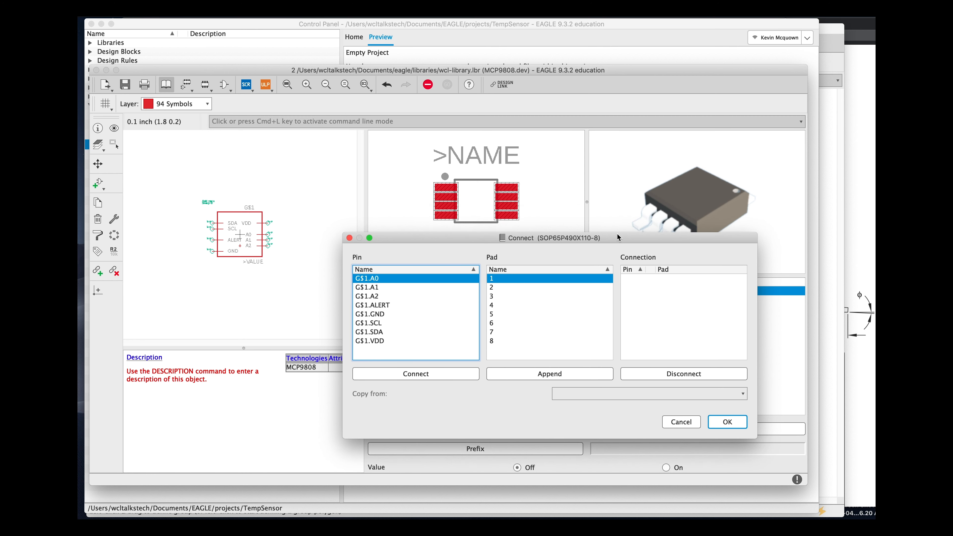
key("super+Tab")
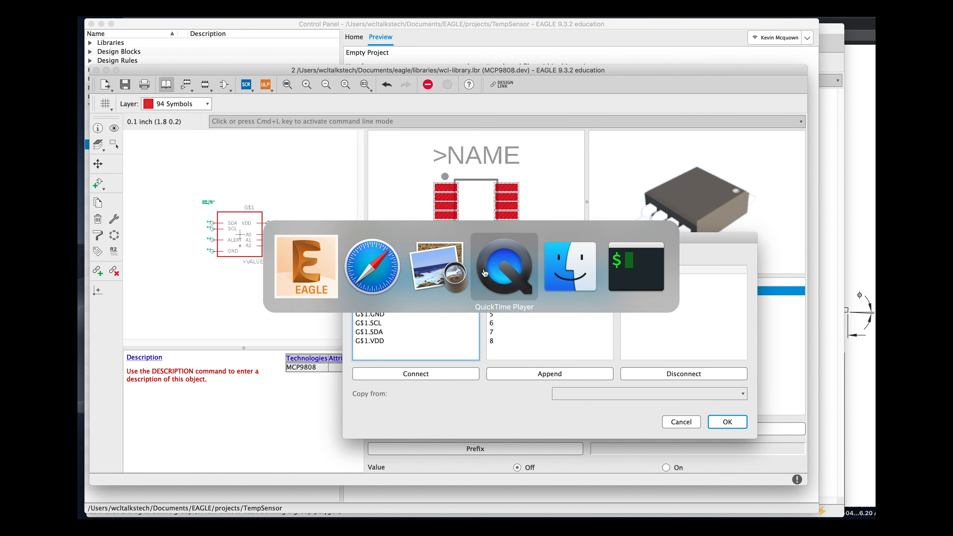
left_click(460, 272)
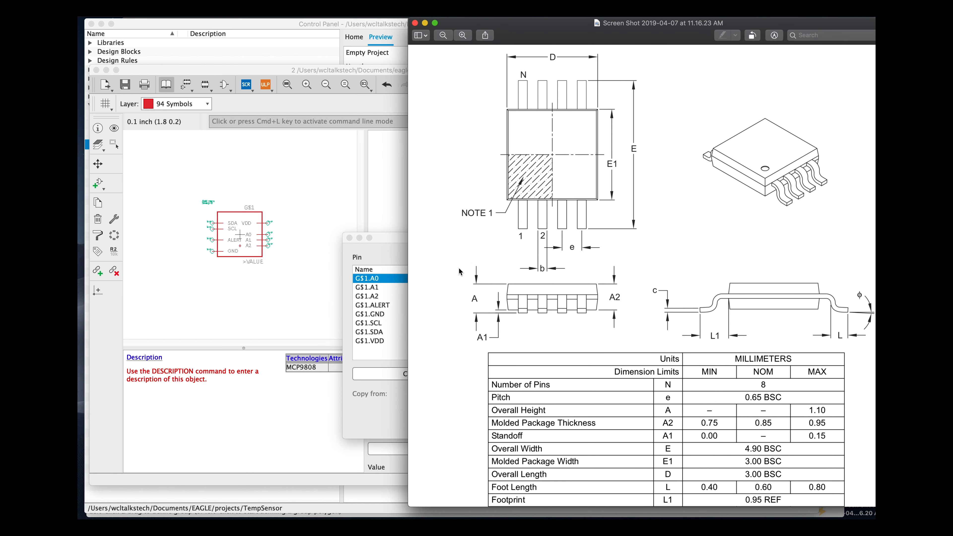
key("super+w")
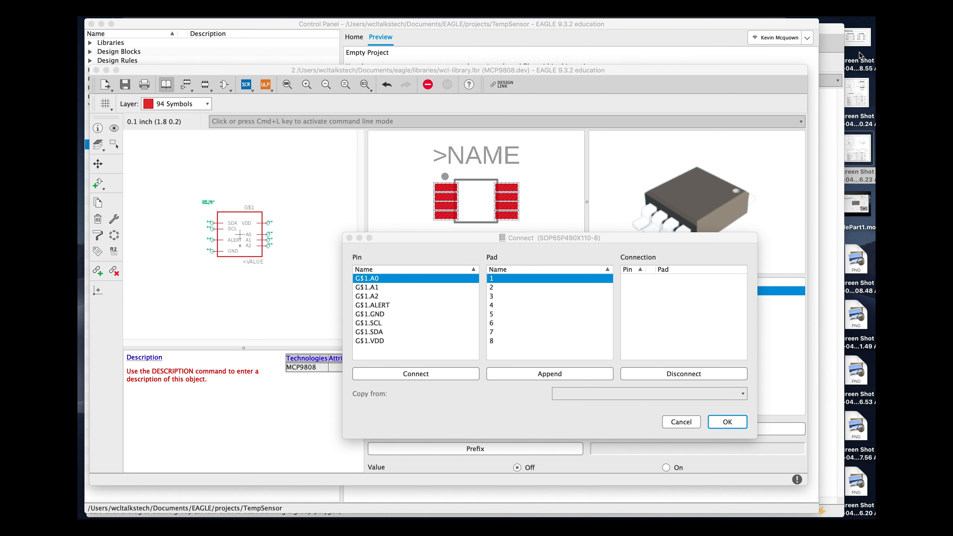
double_click(860, 39)
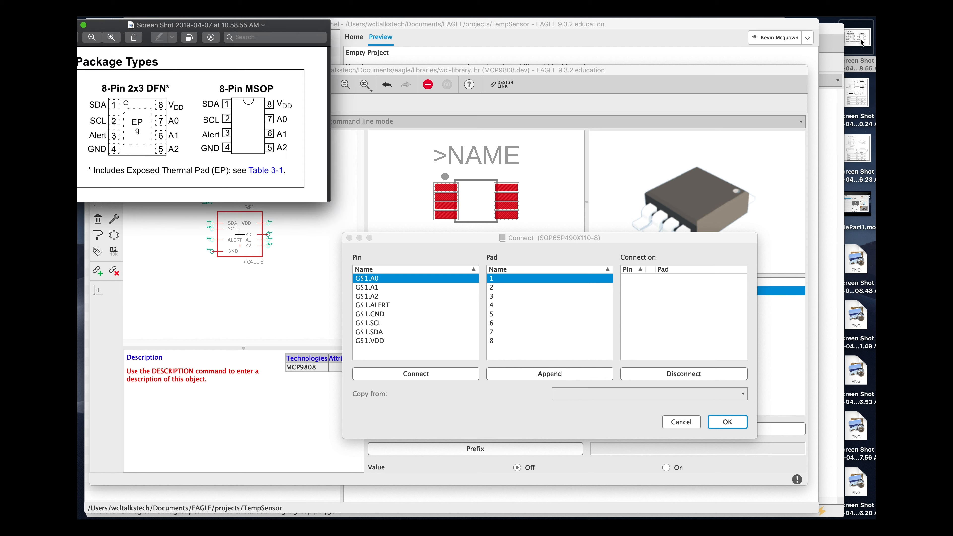
mouse_move(290, 25)
left_mouse_down()
mouse_move(773, 23)
mouse_move(836, 45)
left_mouse_up()
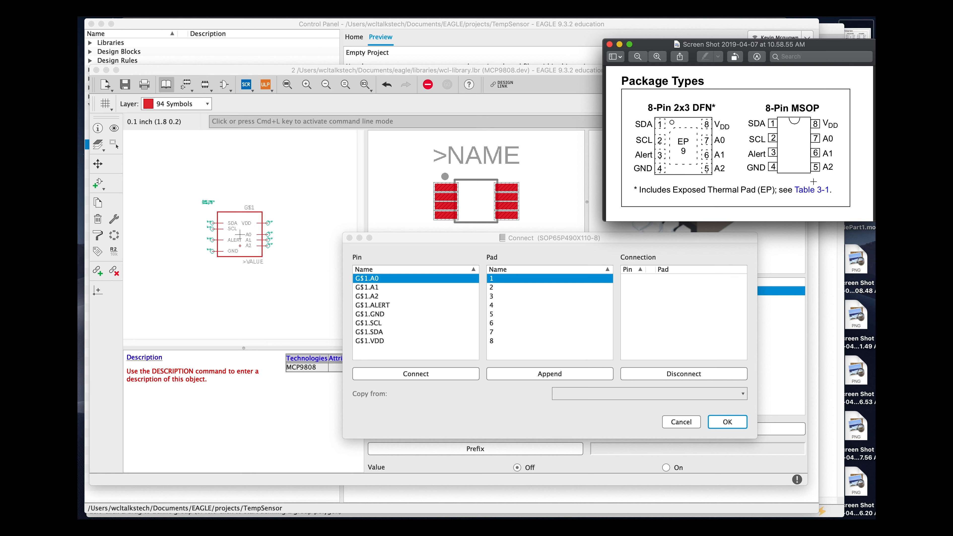
- Connect pin SDA to pad 1, SCL to pad 2, ALERT to pad 3 and GND to pad 4
left_click(396, 336)
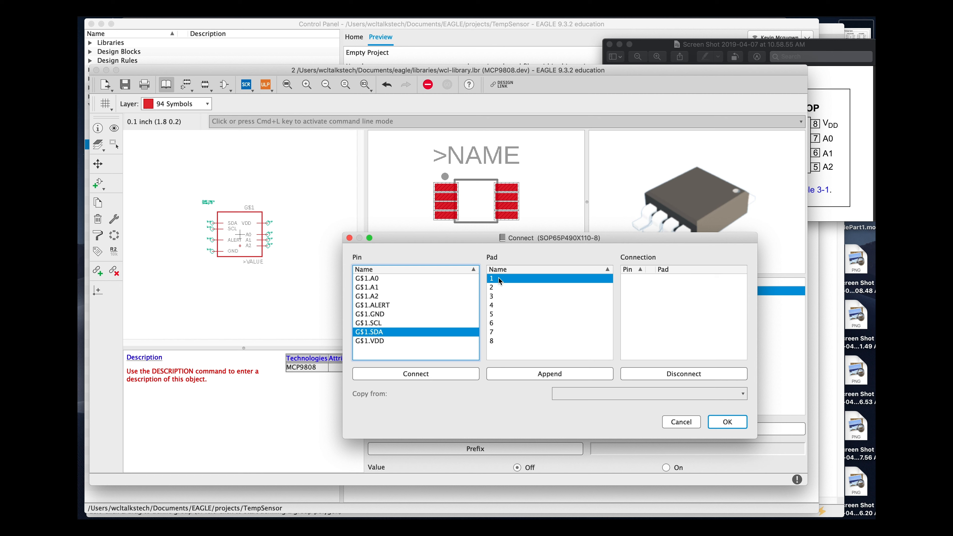
left_click(452, 379)
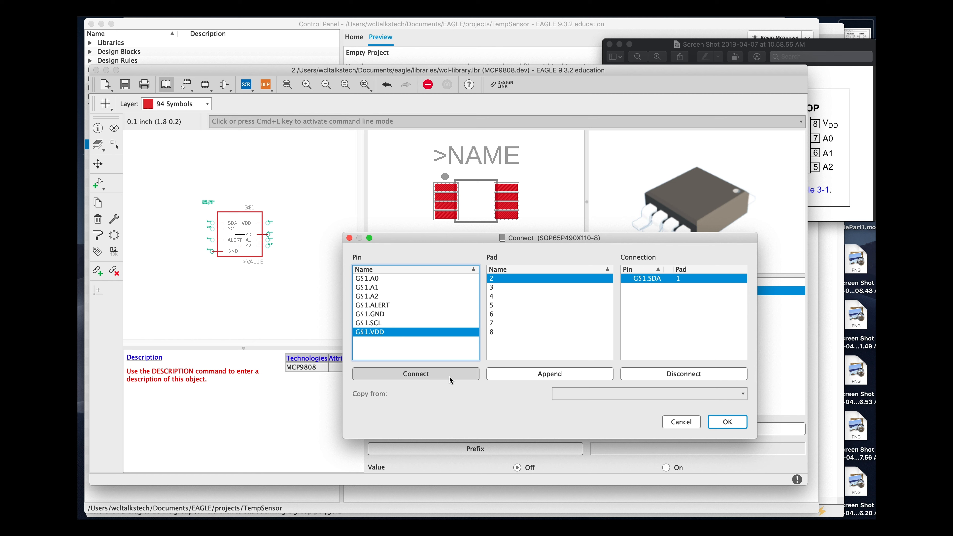
left_click(405, 323)
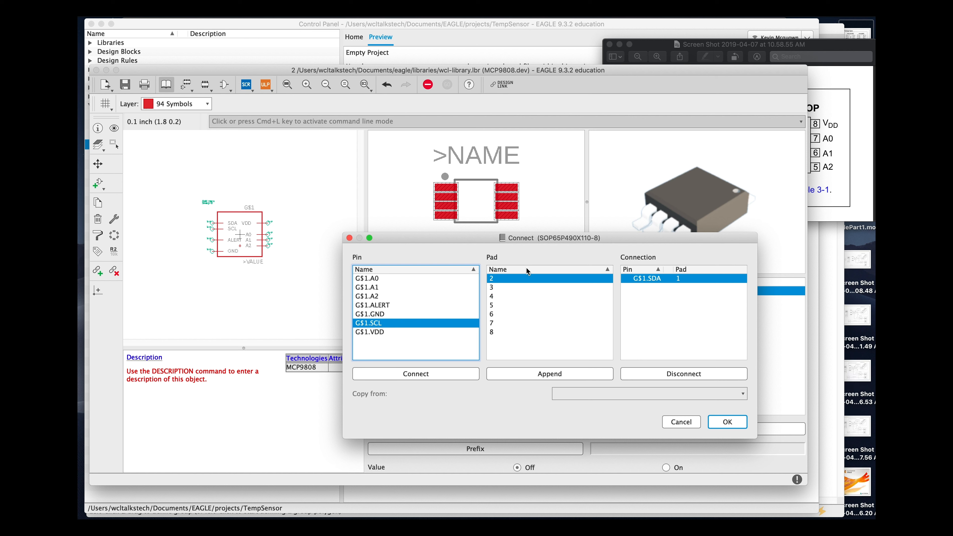
left_click(426, 372)
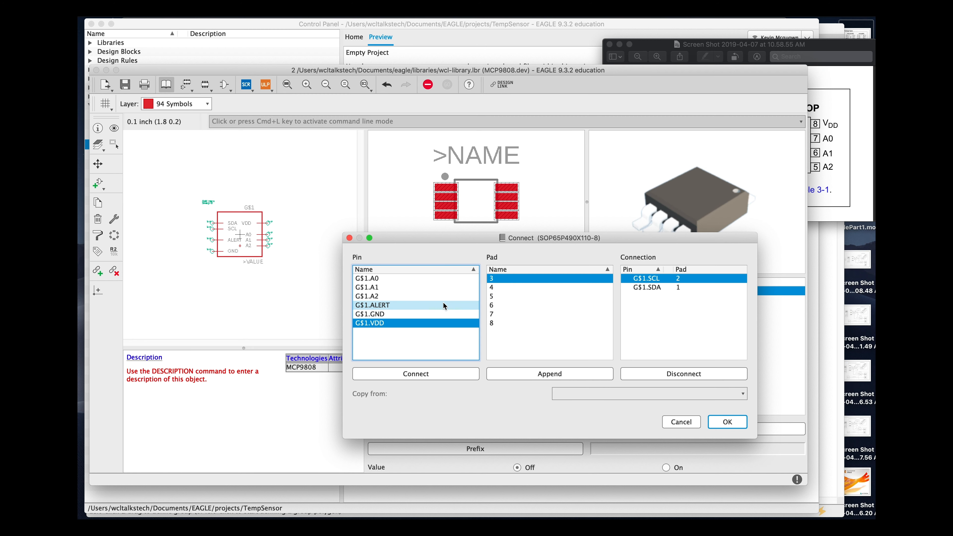
left_click(855, 215)
left_click(427, 306)
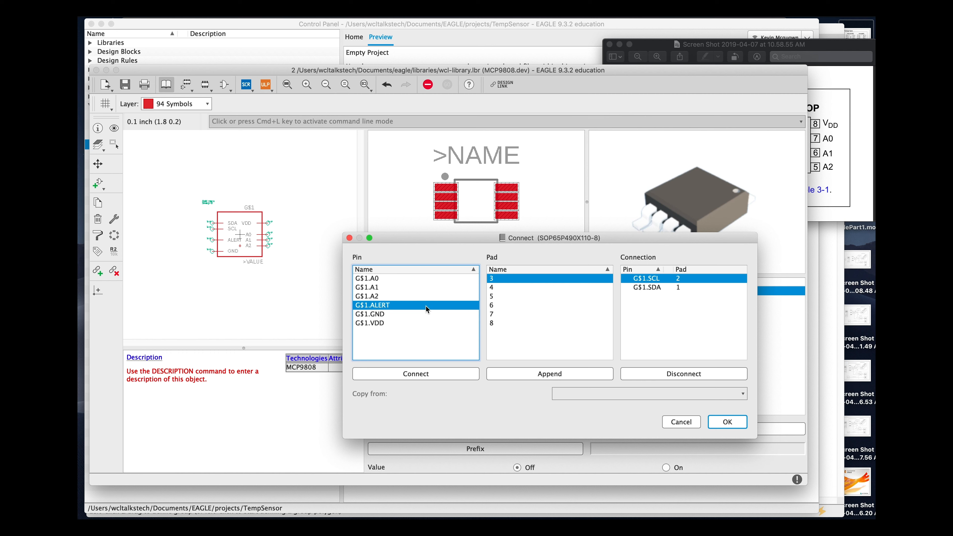
left_click(459, 373)
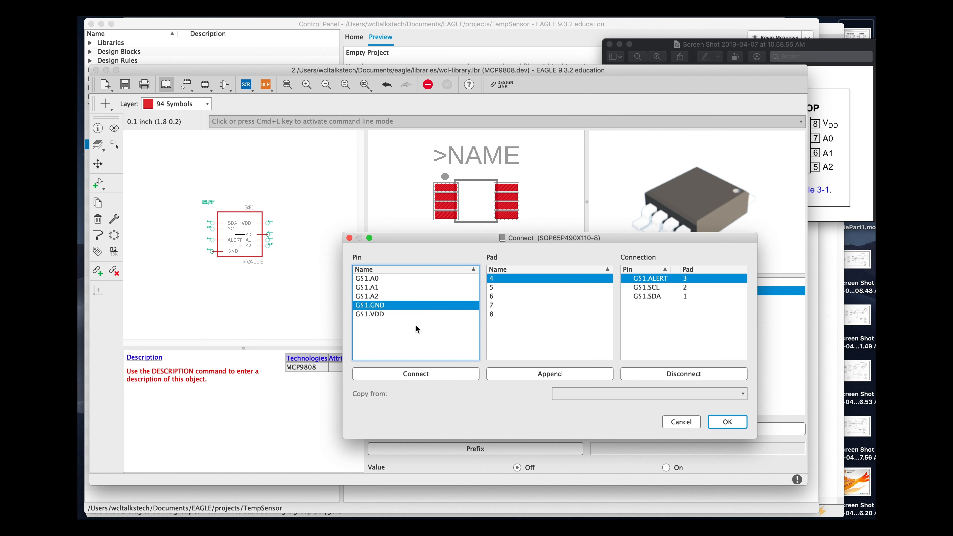
left_click(414, 376)
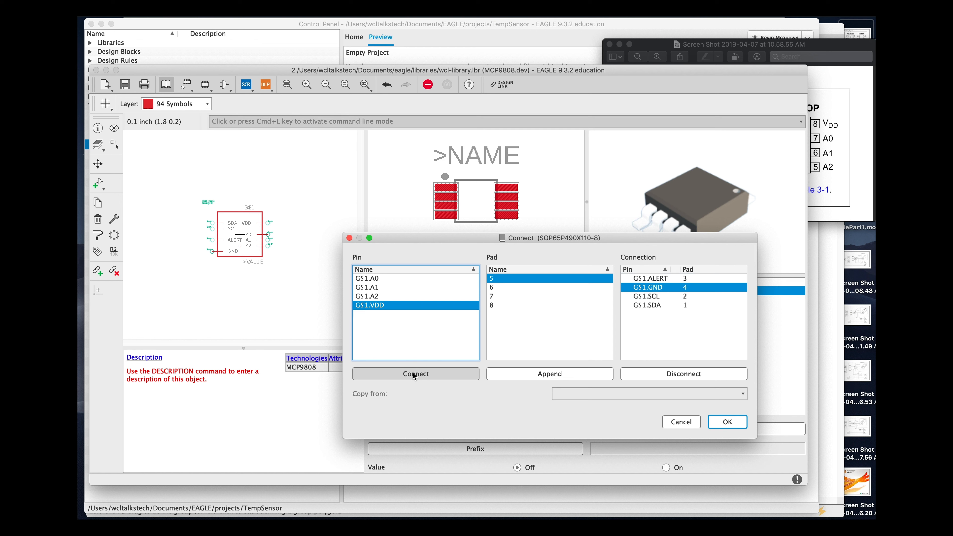
- Connect pin A2 to pad 5, A1 to pad 6, A0 to pad 7 and VDD to pad 8, and confirm the connections
left_click(405, 296)
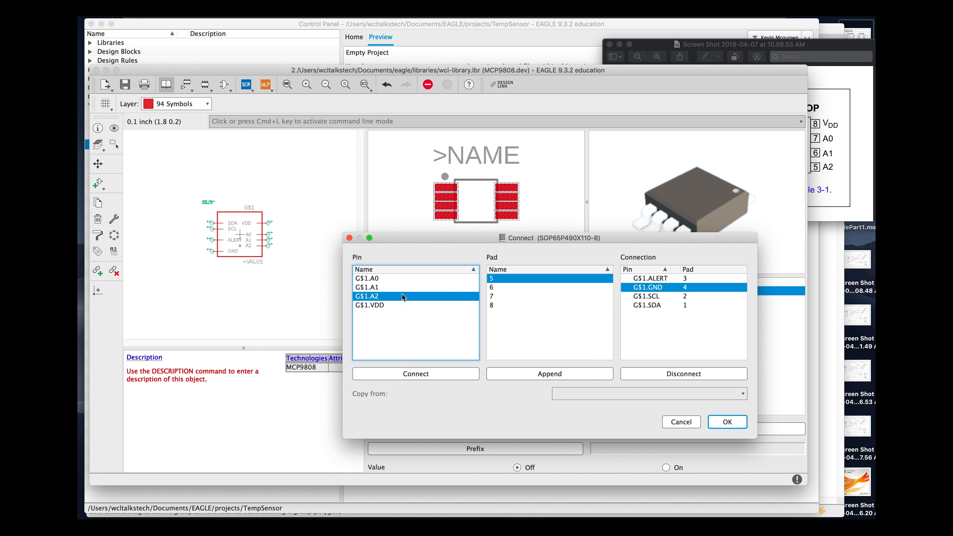
left_click(390, 370)
left_click(399, 288)
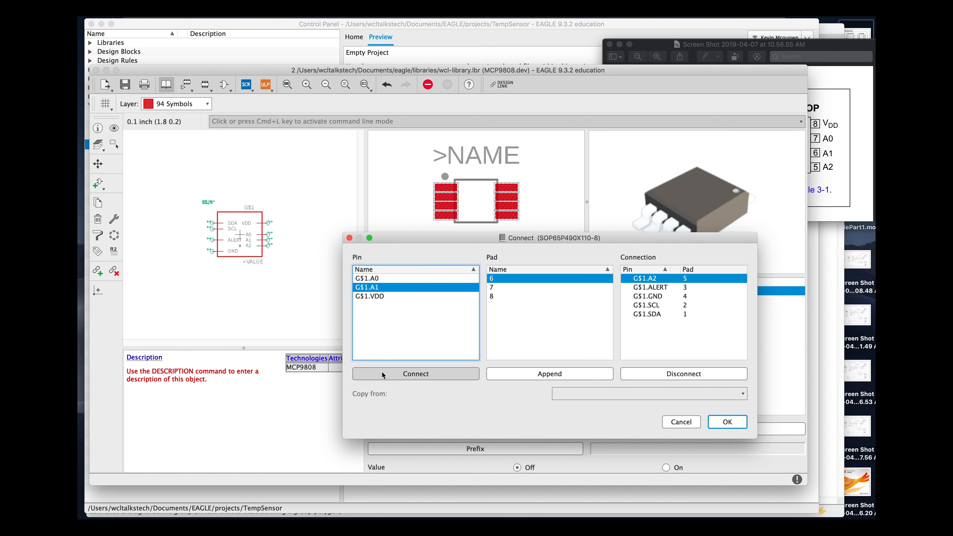
left_click(405, 374)
left_click(404, 278)
left_click(401, 376)
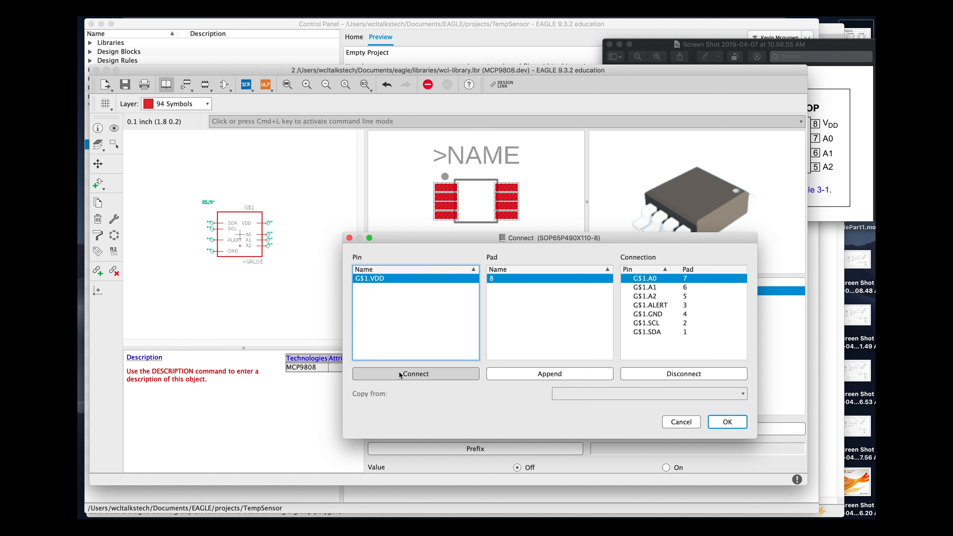
left_click(420, 376)
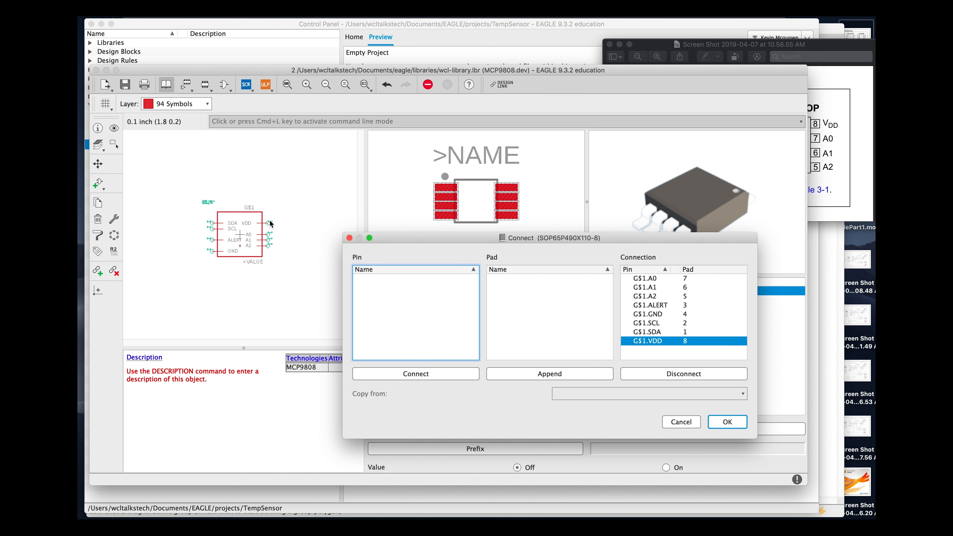
left_click(726, 423)
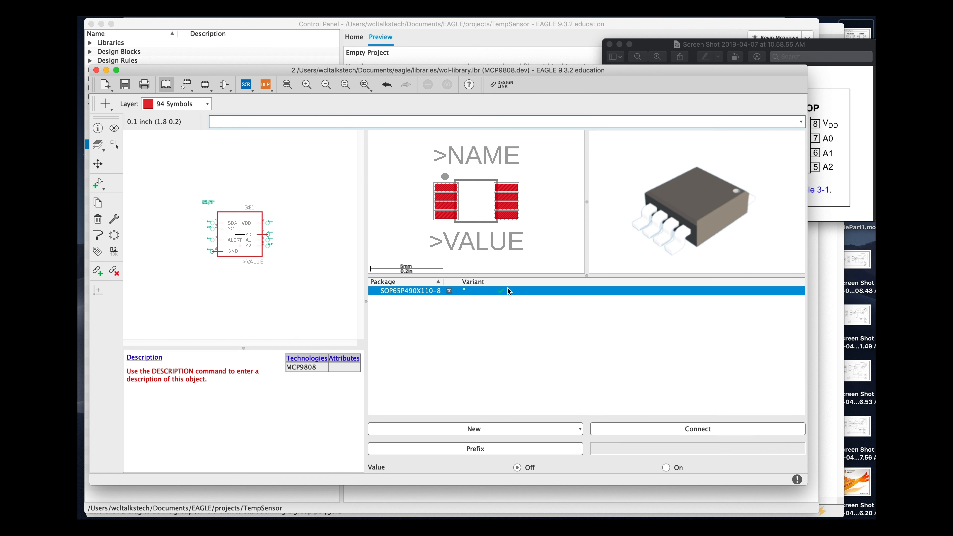
- Save the wcl-library and close the library editor
left_click(114, 145)
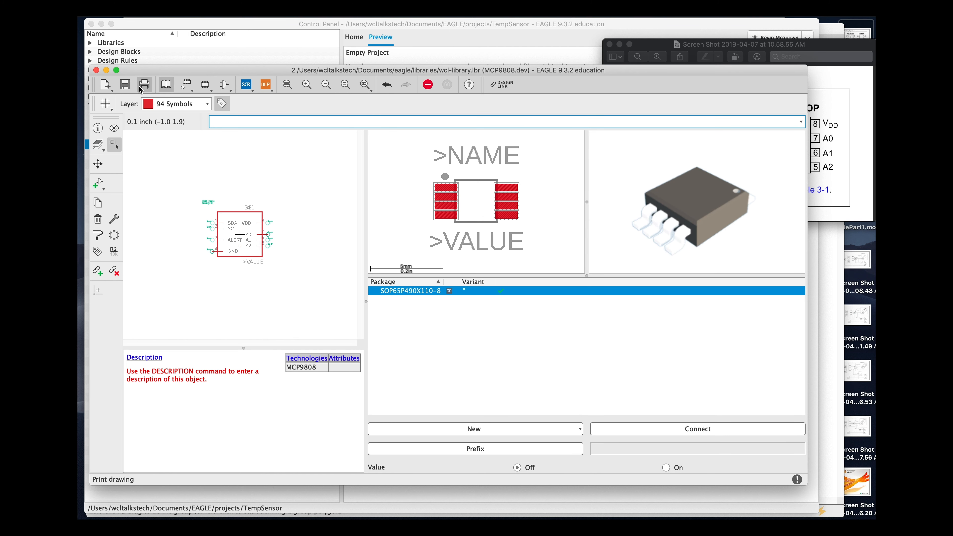
left_click(125, 90)
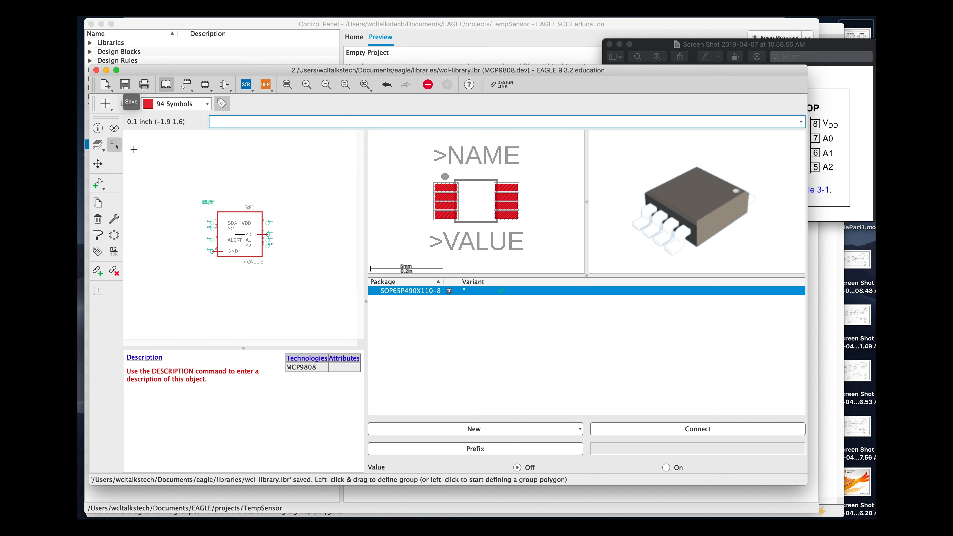
left_click(96, 71)
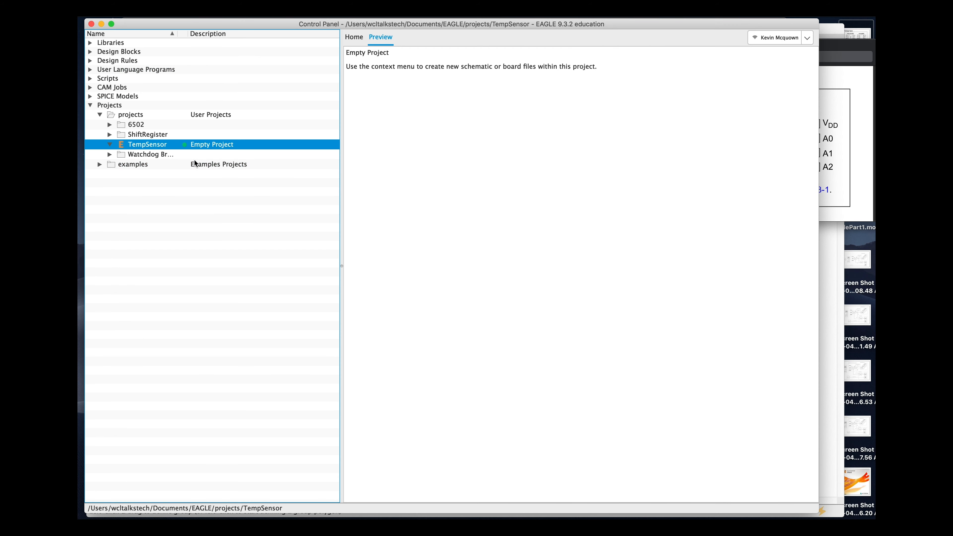
- Create a new schematic in the TempSensor project
right_click(178, 145)
left_click(106, 223)
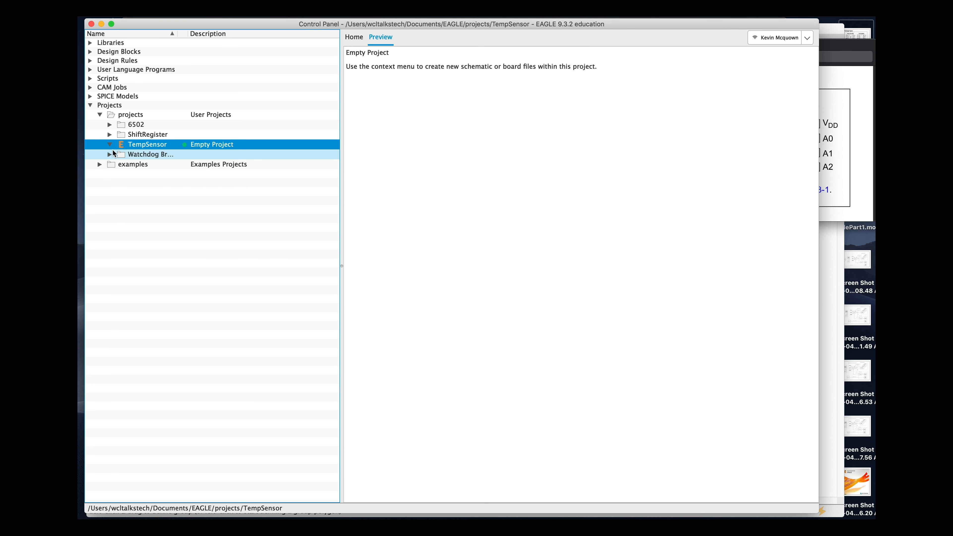
right_click(127, 145)
mouse_move(159, 165)
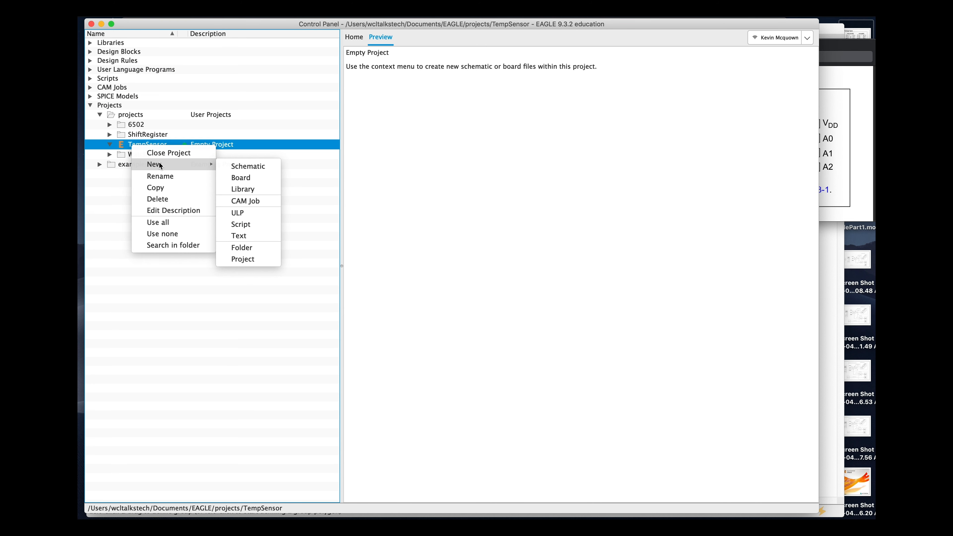
left_click(236, 167)
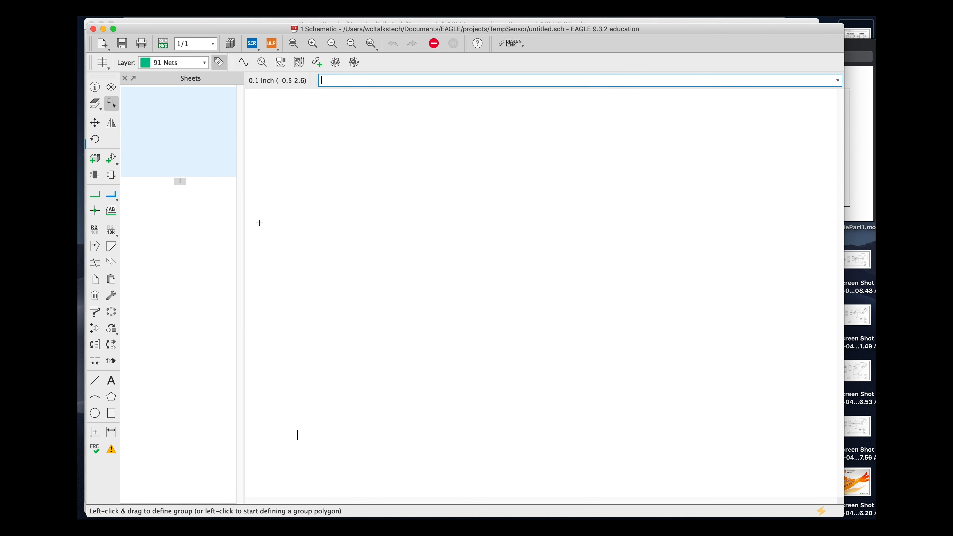
- Search the libraries for *mcp9808* and place the MCP9808 part on the schematic sheet
left_click(113, 163)
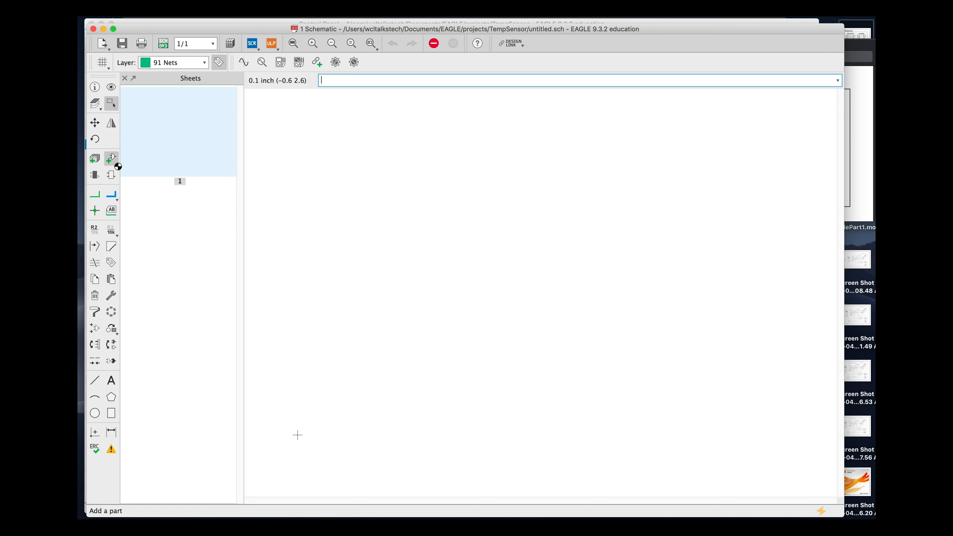
left_click(162, 329)
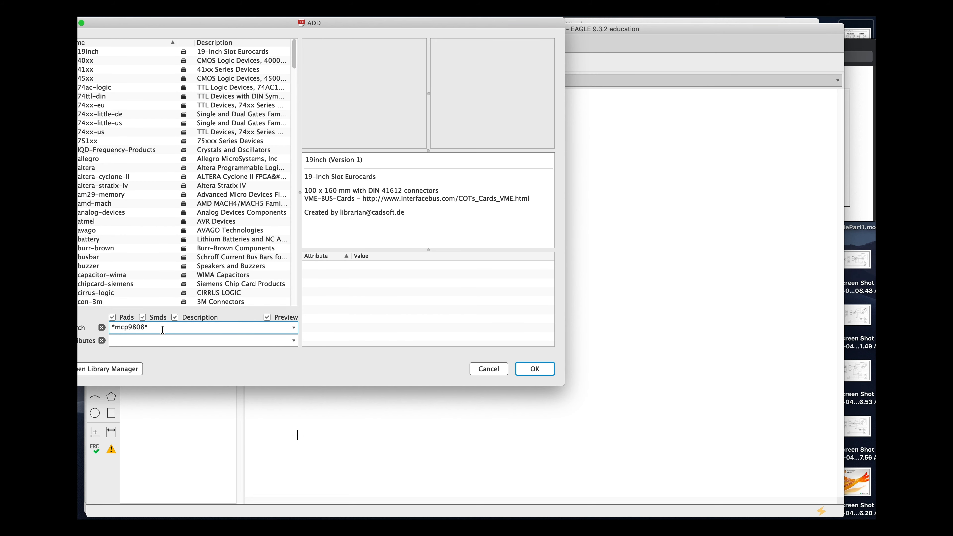
key("Return")
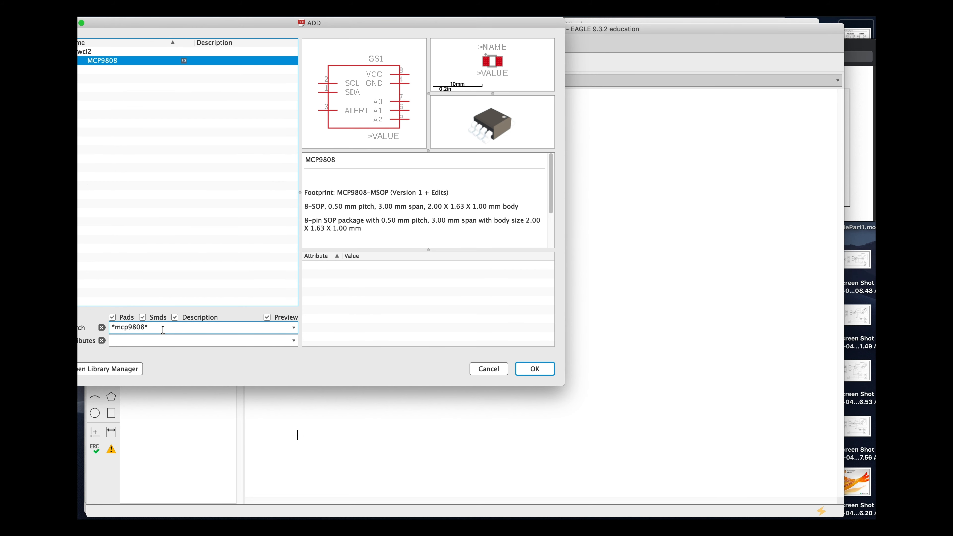
left_click_drag(252, 25, 276, 26)
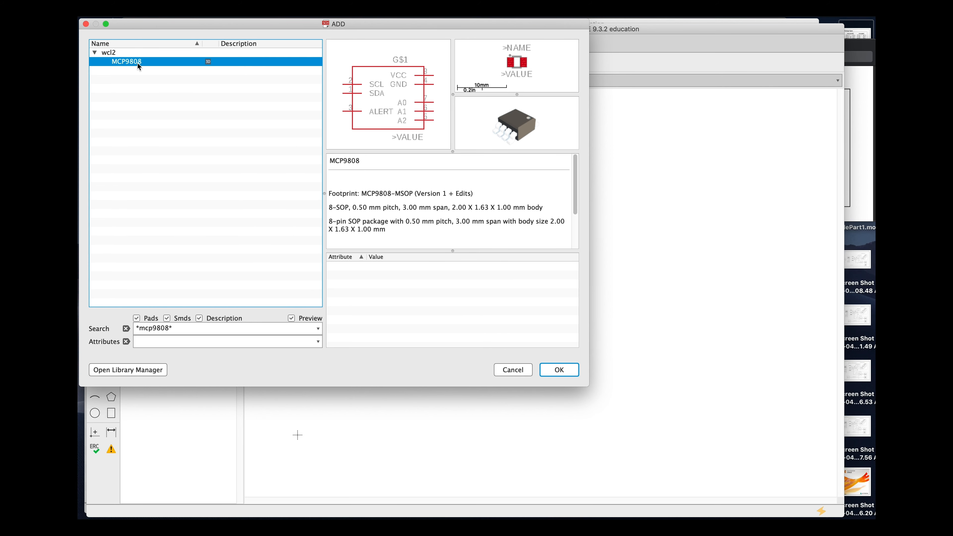
left_click(568, 371)
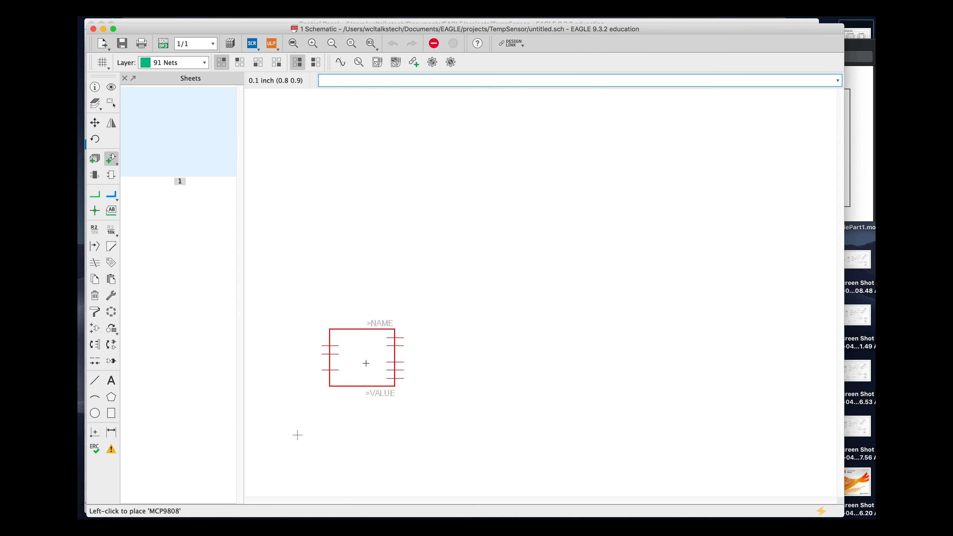
left_click(362, 362)
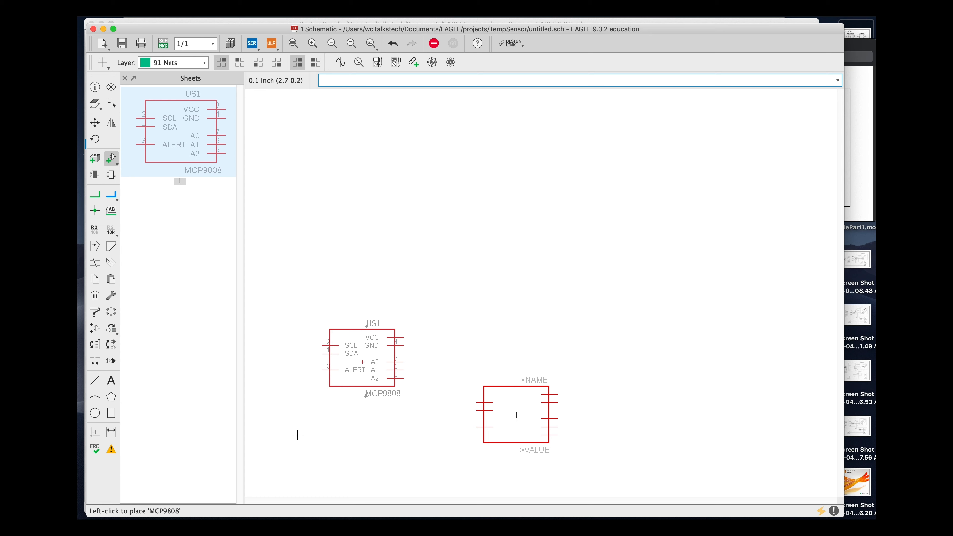
key("Escape")
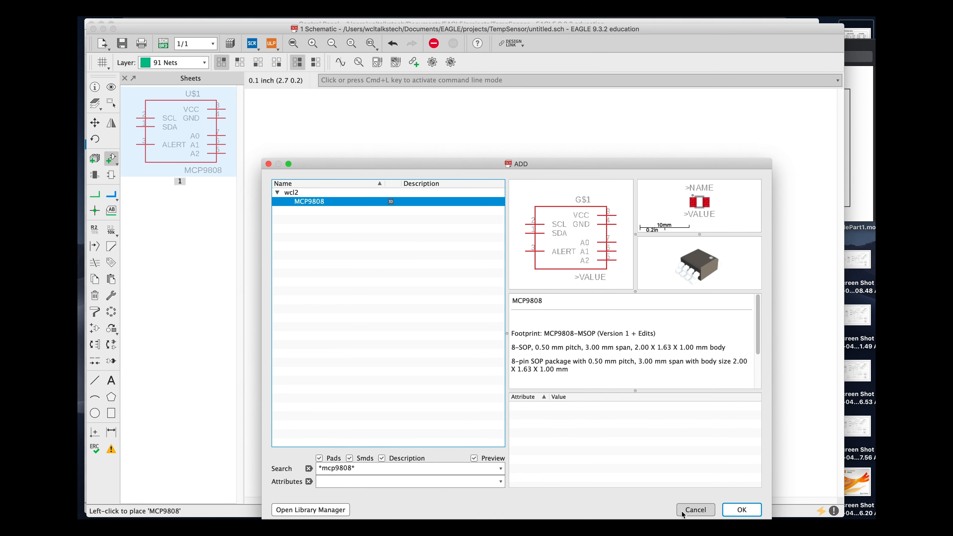
- Close the part dialog and move the placed MCP9808 symbol slightly on the sheet
left_click(694, 510)
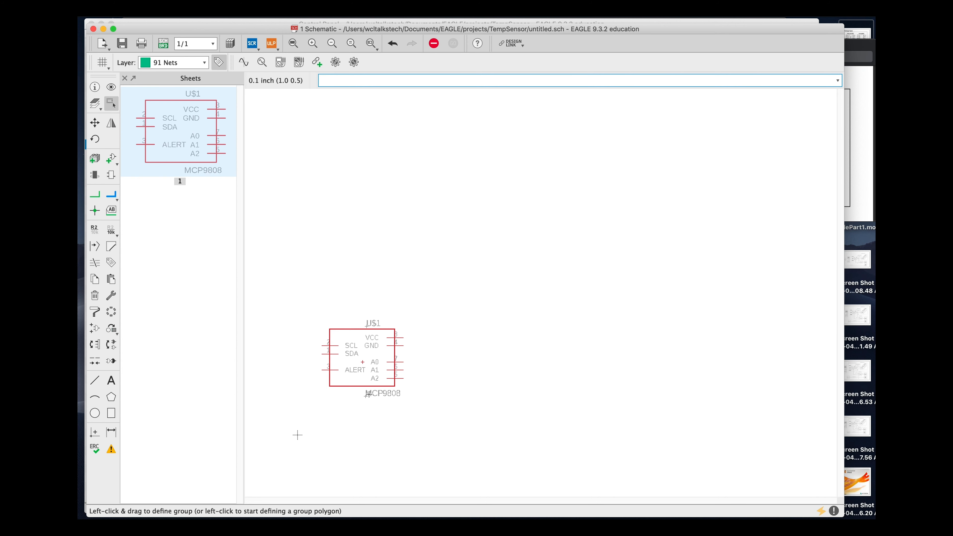
mouse_move(362, 362)
left_mouse_down()
mouse_move(368, 332)
mouse_move(391, 310)
mouse_move(364, 343)
mouse_move(370, 350)
left_mouse_up()
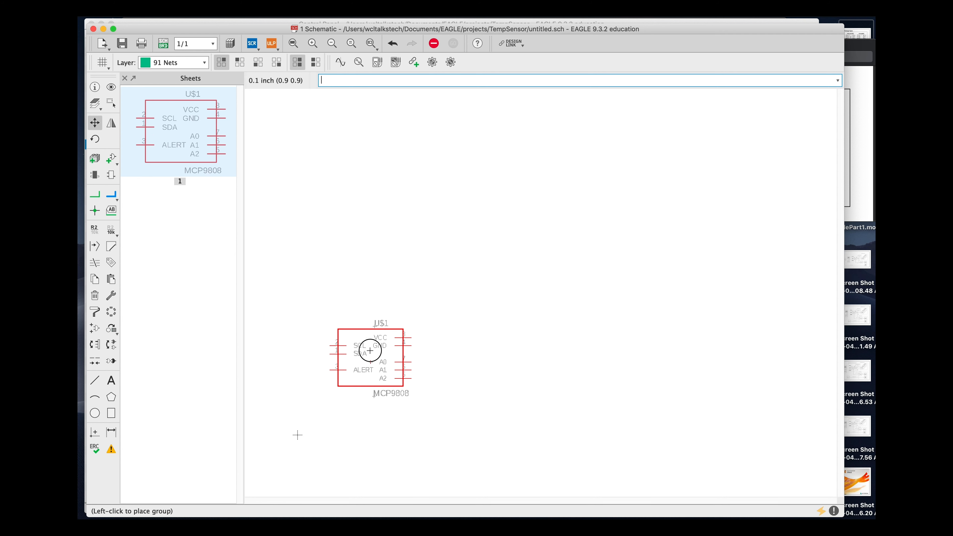
left_click(357, 351)
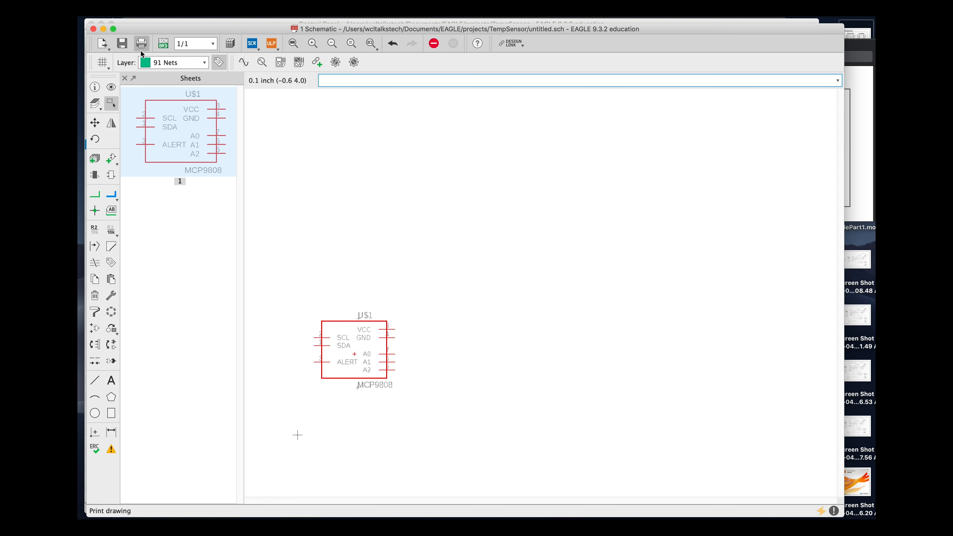
- Save the schematic as TempSensor in the TempSensor project folder
left_click(122, 44)
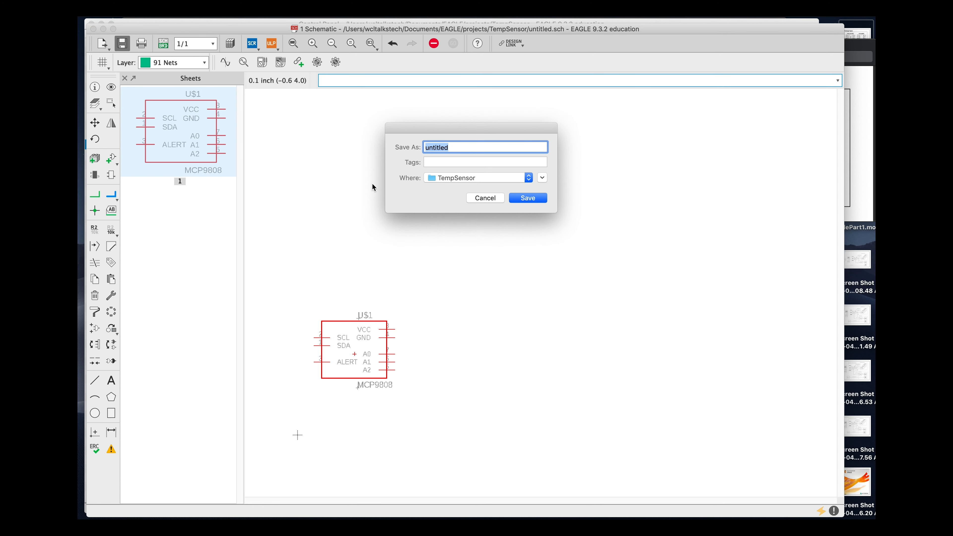
type("te")
key("BackSpace")
key("BackSpace")
type("TempSen")
key("Return")
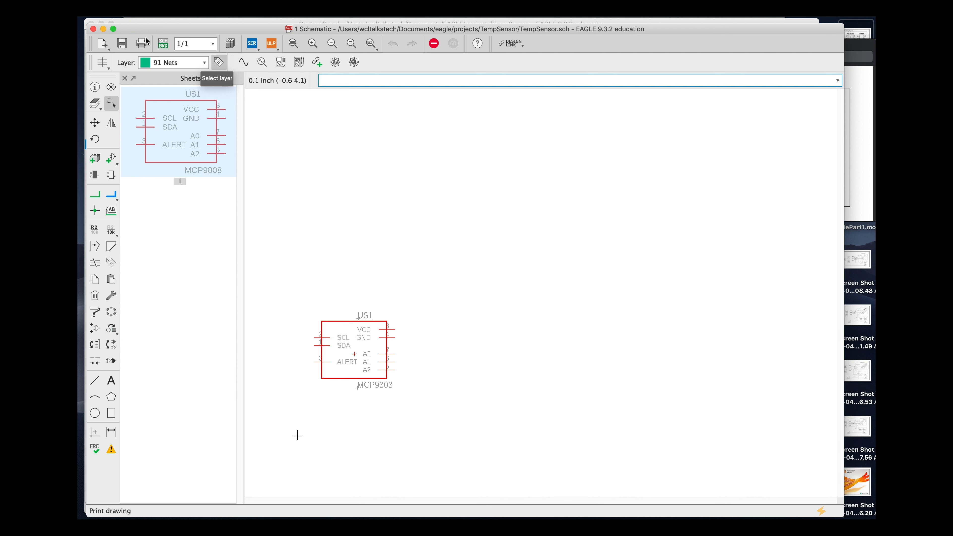
- Generate a board from the schematic and zoom in on the MCP9808 footprint
left_click(163, 45)
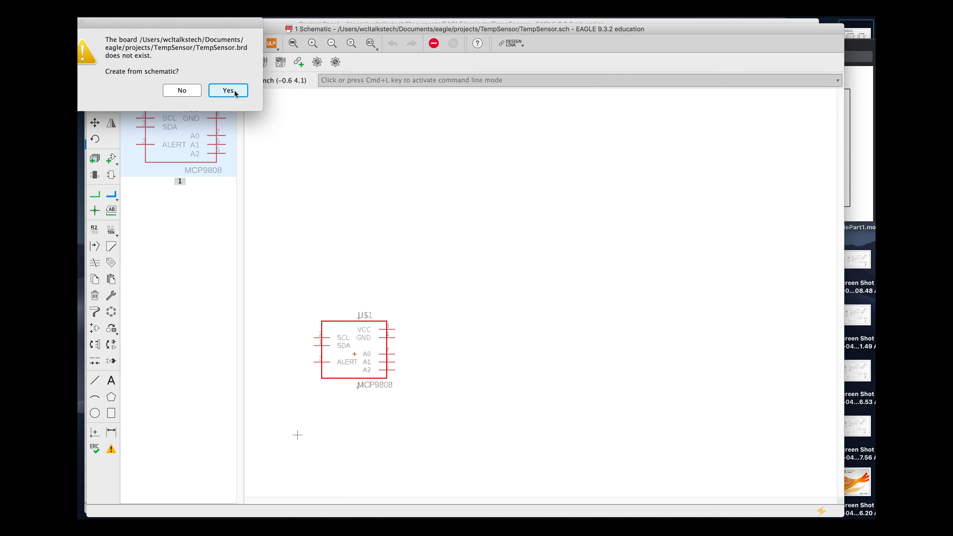
left_click(236, 94)
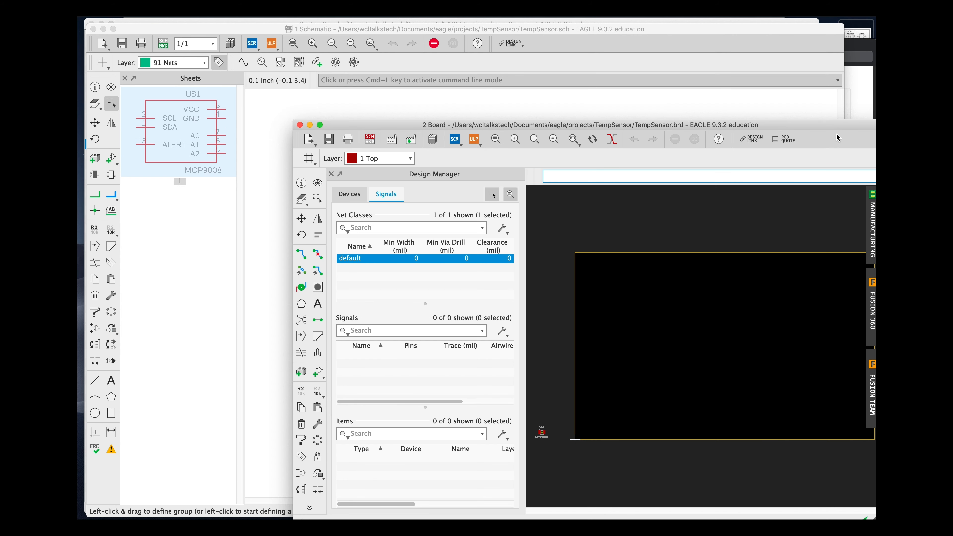
left_click_drag(825, 124, 724, 81)
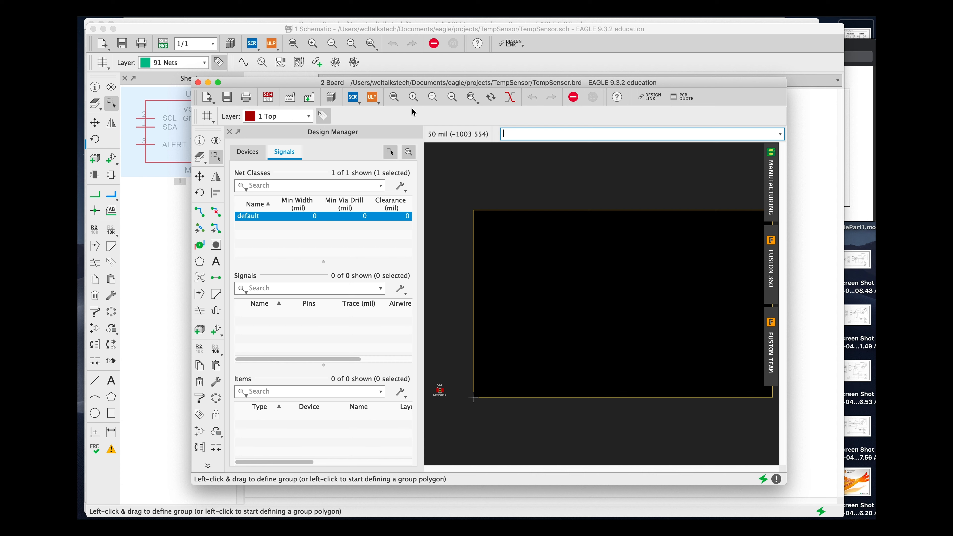
left_click(471, 98)
left_click_drag(444, 402, 461, 406)
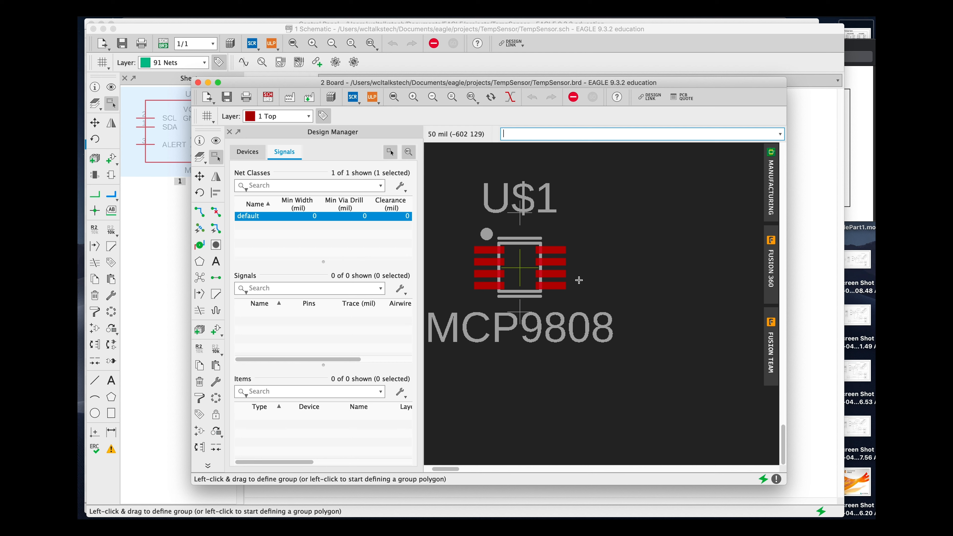
- Save the board, then close the board and schematic editor windows
left_click(227, 96)
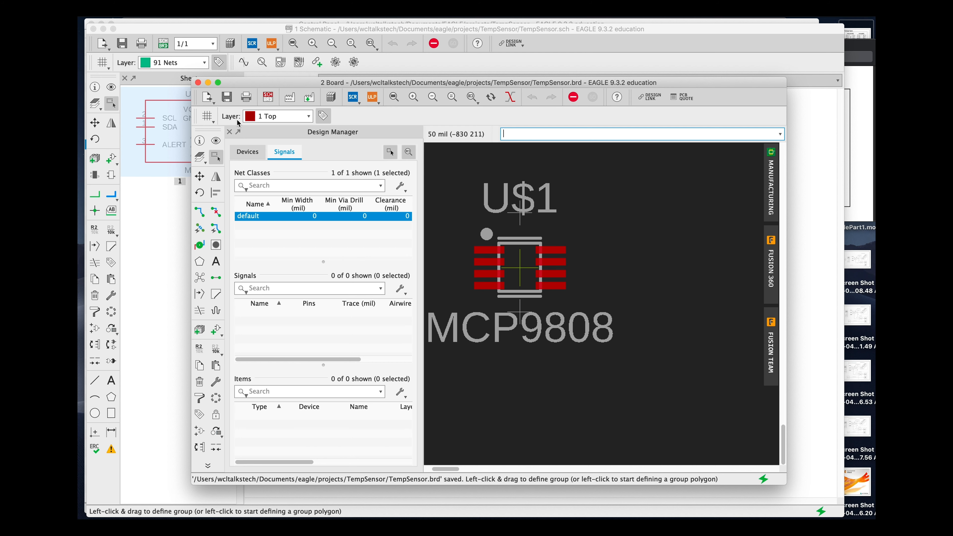
left_click(198, 83)
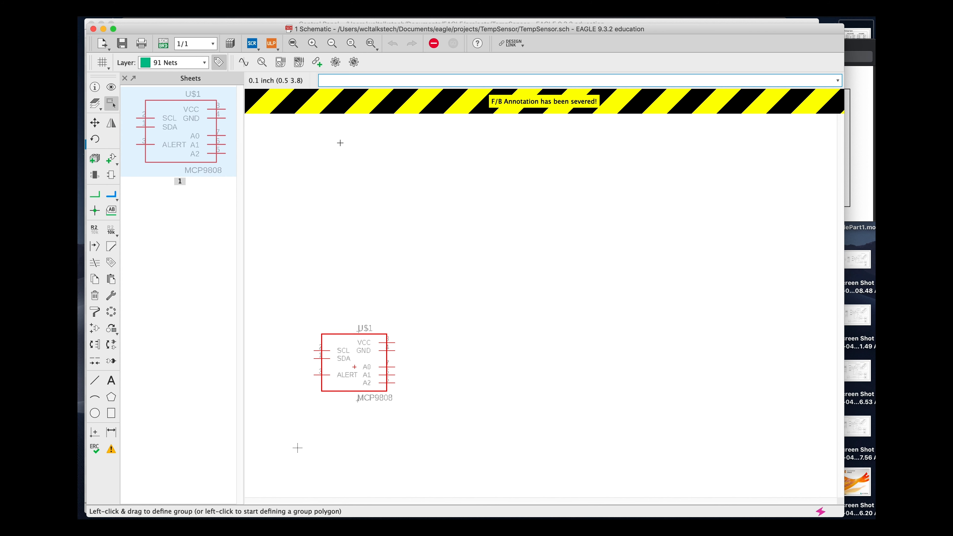
left_click(93, 29)
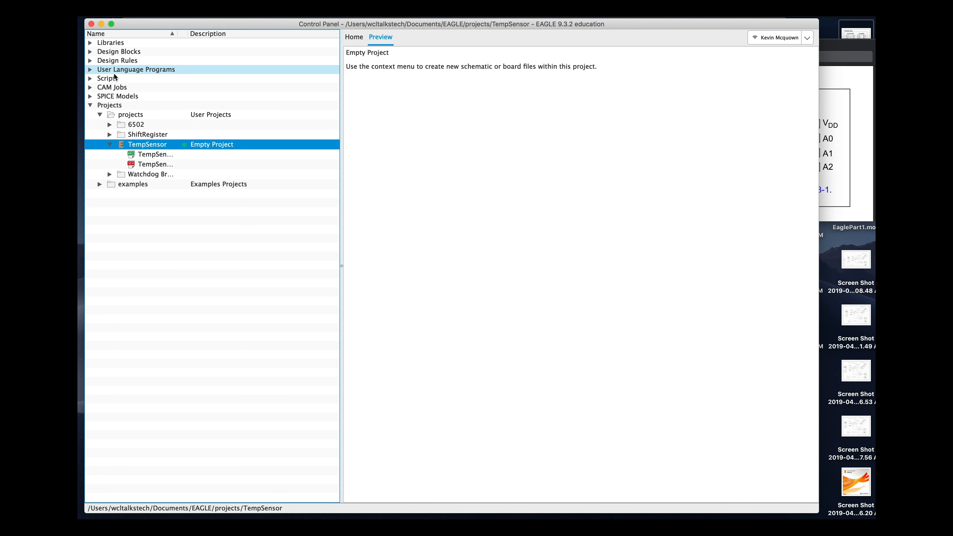
- Preview the TempSensor board and schematic in the Control Panel and reopen the schematic
left_click(165, 158)
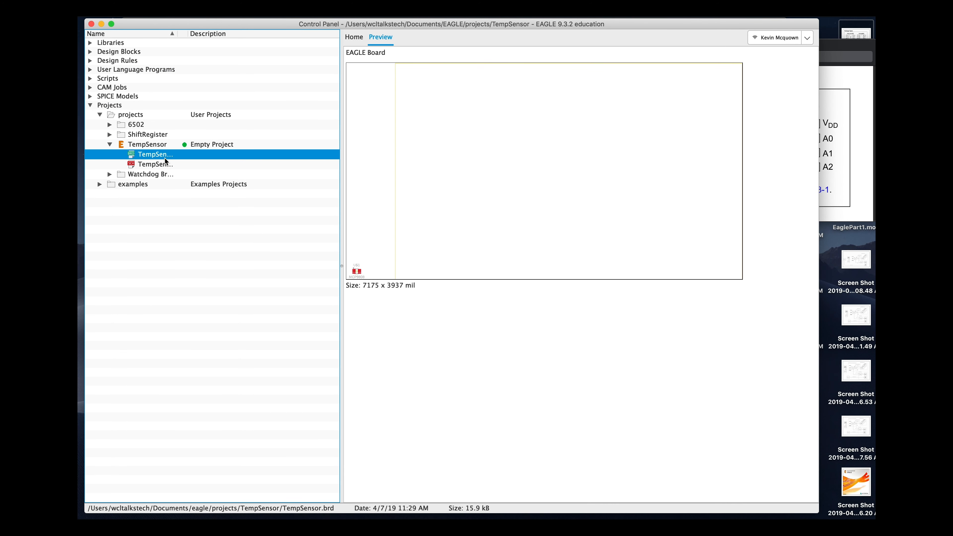
left_click(165, 164)
right_click(165, 166)
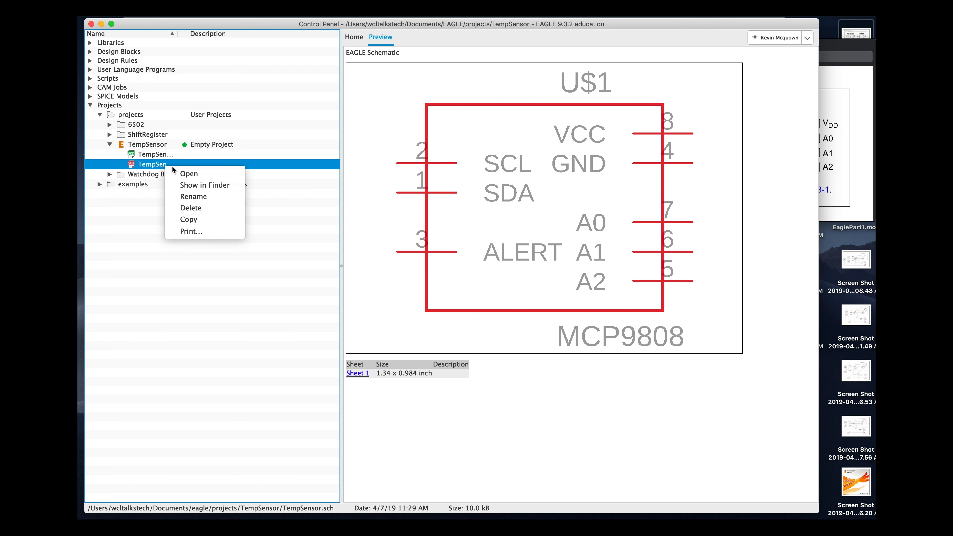
left_click(185, 173)
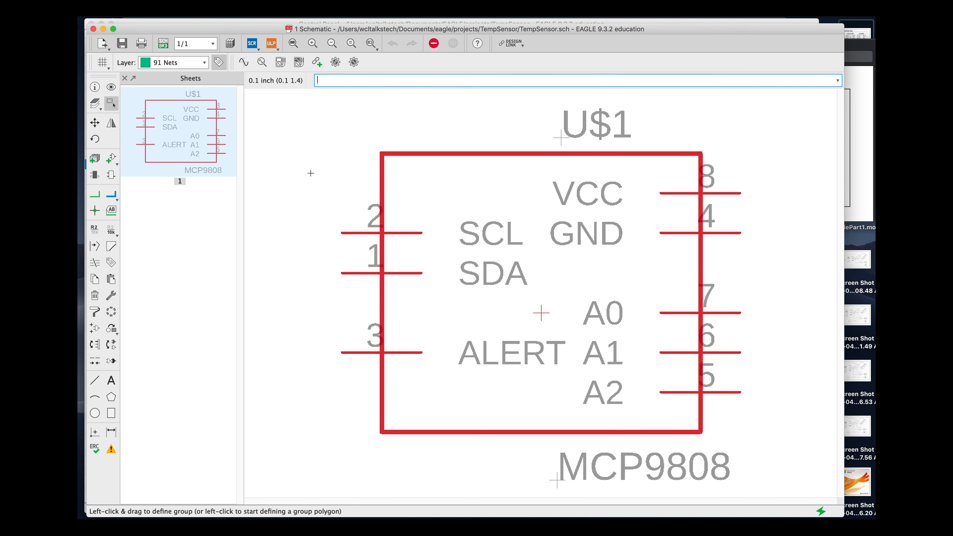
scroll(298, 197, "down", 3)
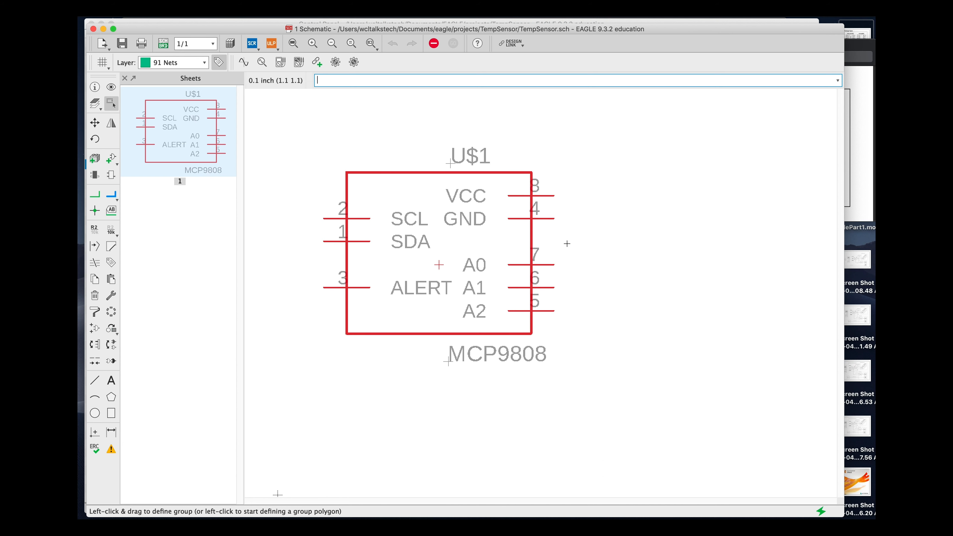
scroll(417, 415, "down", 5)
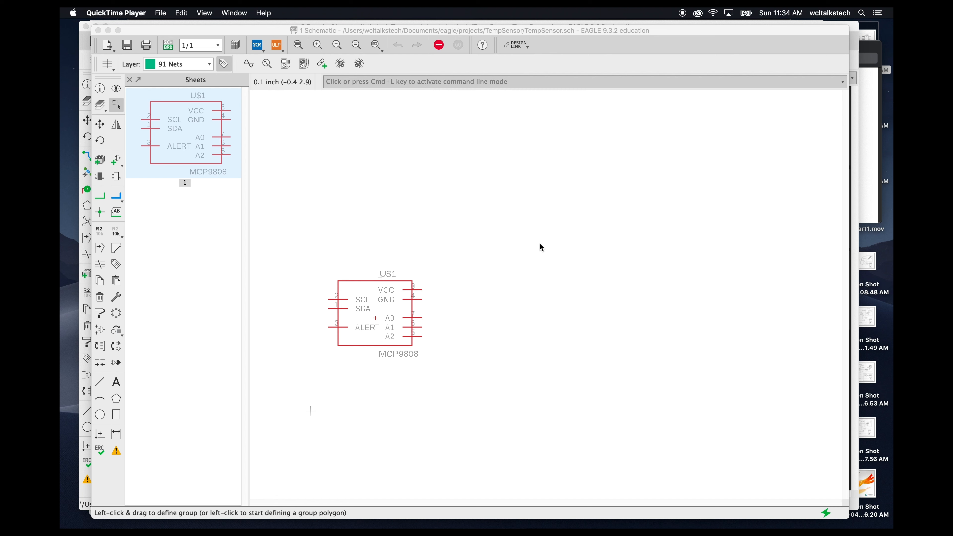
left_click(376, 414)
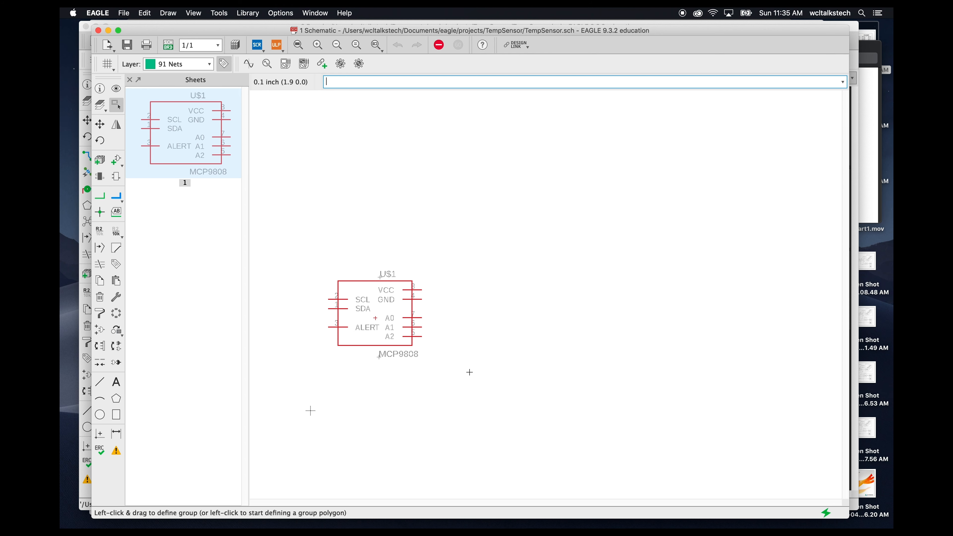
- Switch to Safari and browse the Voltera store's substrates, opening the Feather / Argon Templates page
key("super+Tab")
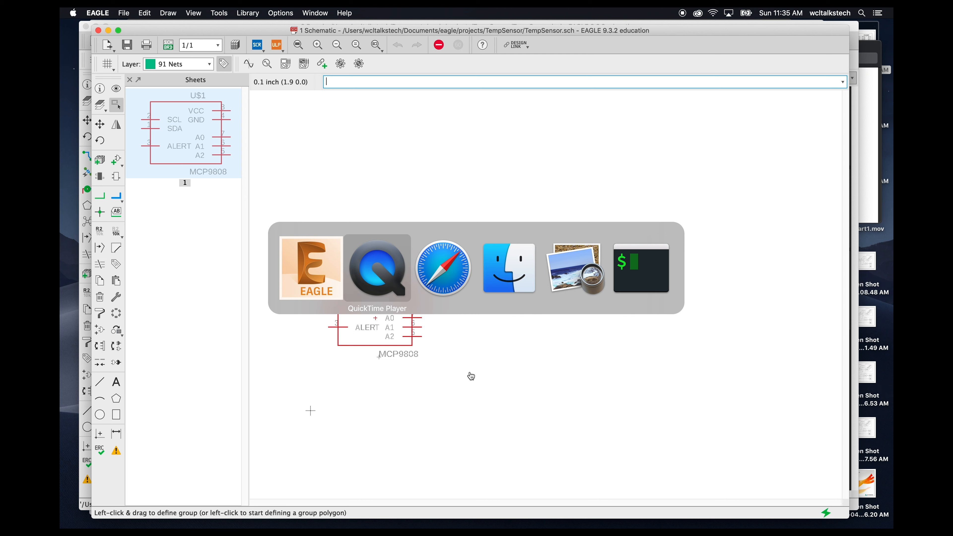
key("super+Tab")
key("super+Tab")
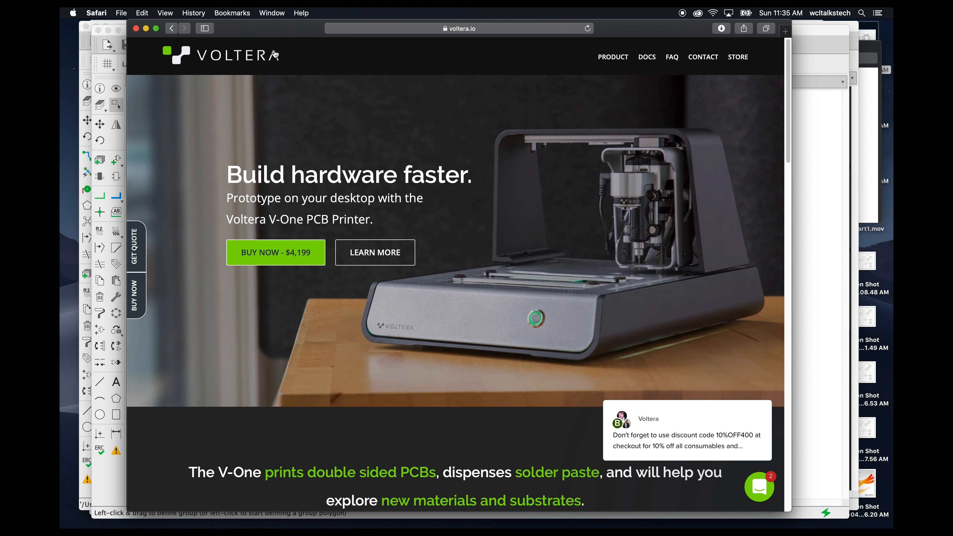
left_click(738, 57)
left_click(674, 86)
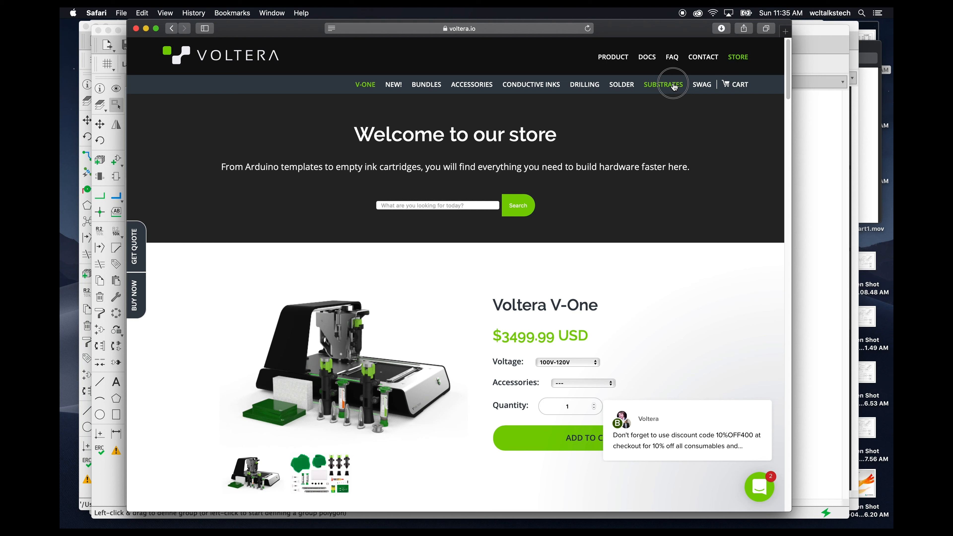
scroll(662, 158, "down", 3)
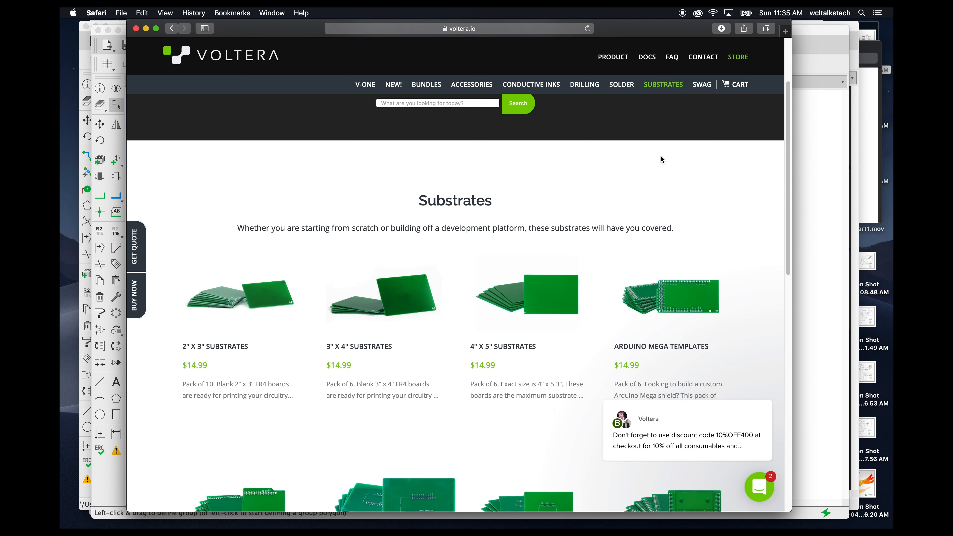
scroll(660, 155, "down", 3)
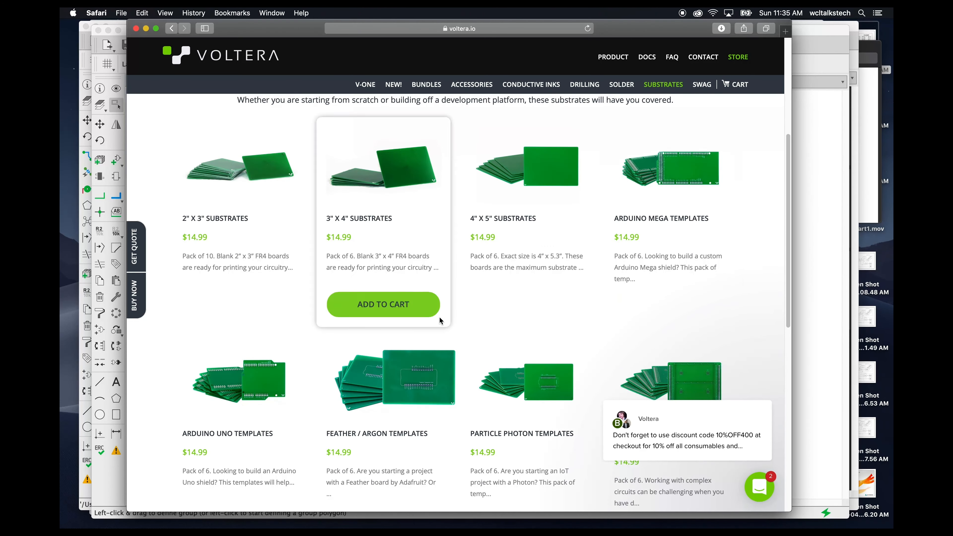
left_click(388, 404)
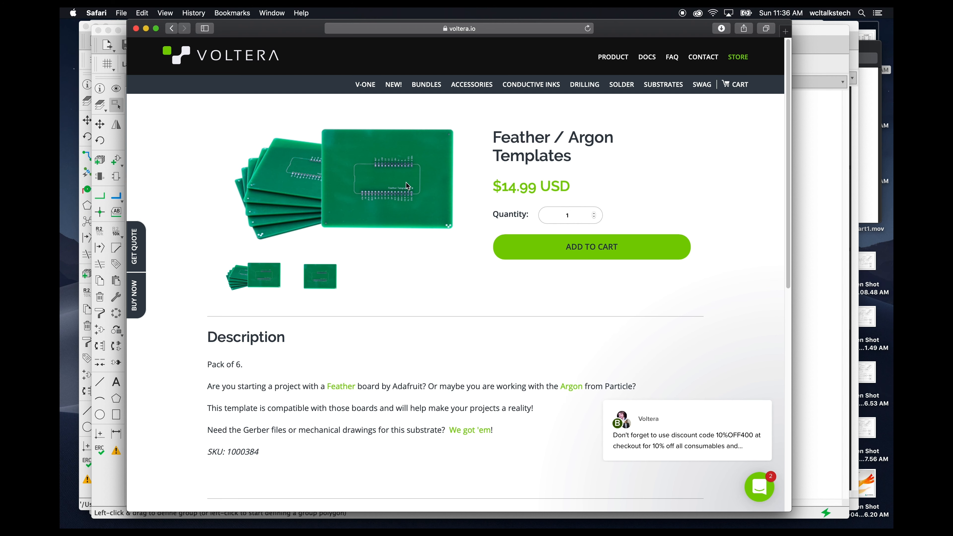
- Download the Voltera EAGLE Library from the Docs page for substrates and templates
left_click(648, 57)
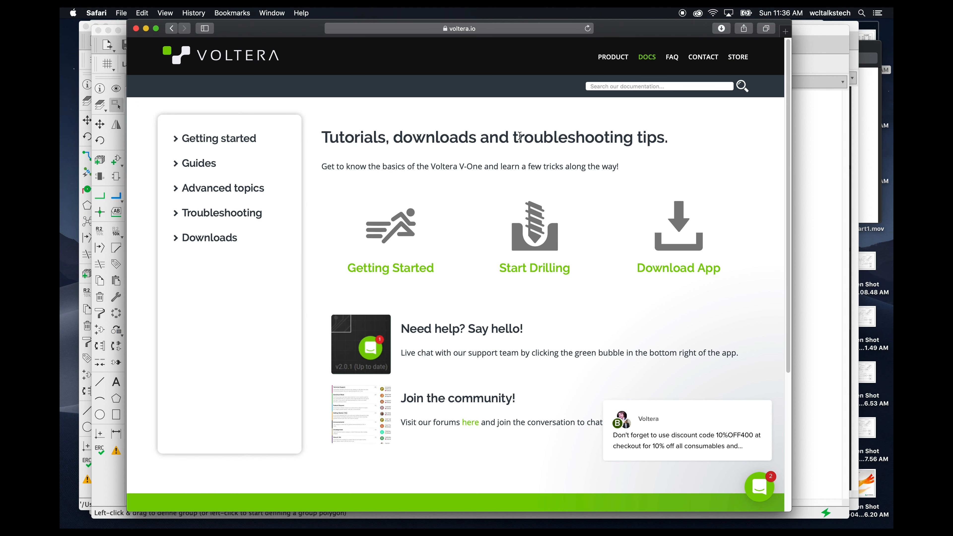
left_click(177, 191)
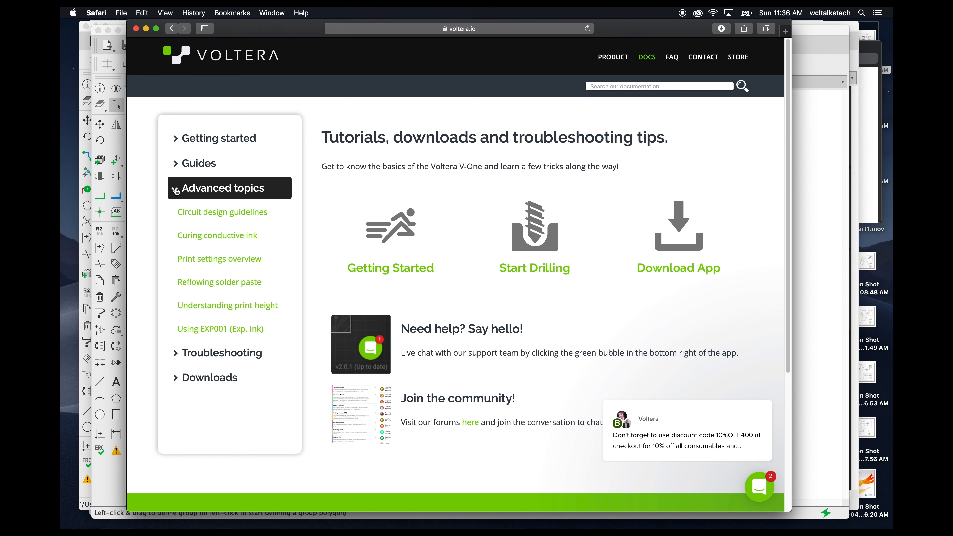
left_click(174, 378)
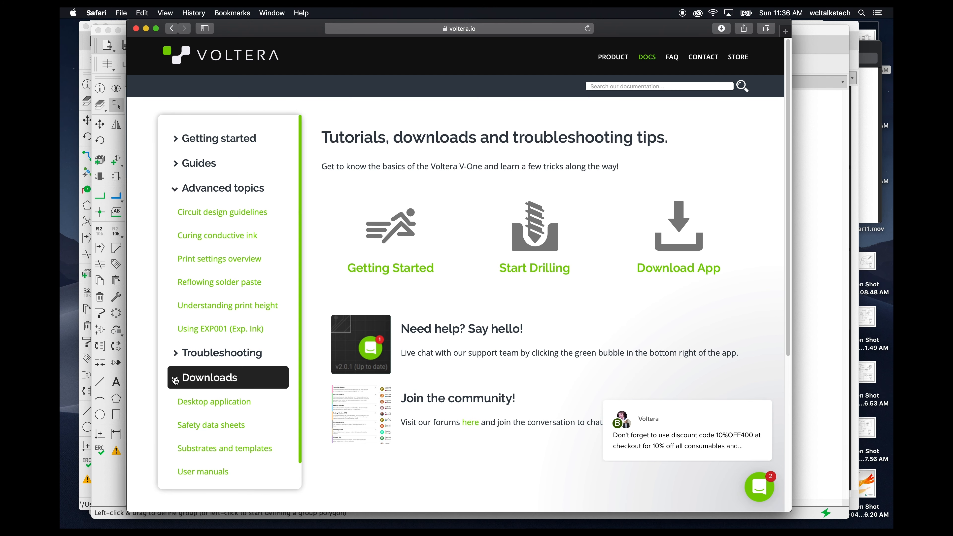
scroll(173, 376, "down", 2)
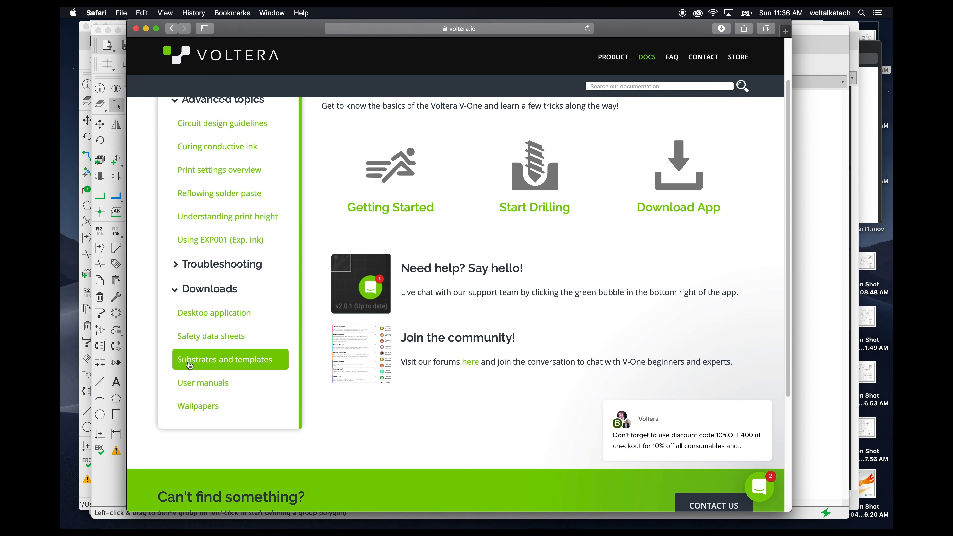
left_click(187, 360)
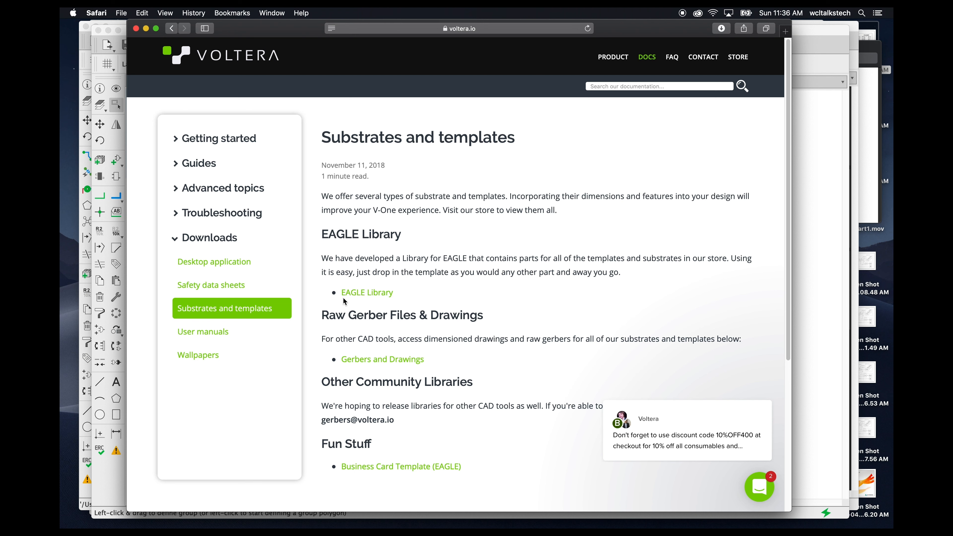
left_click(358, 296)
mouse_move(832, 526)
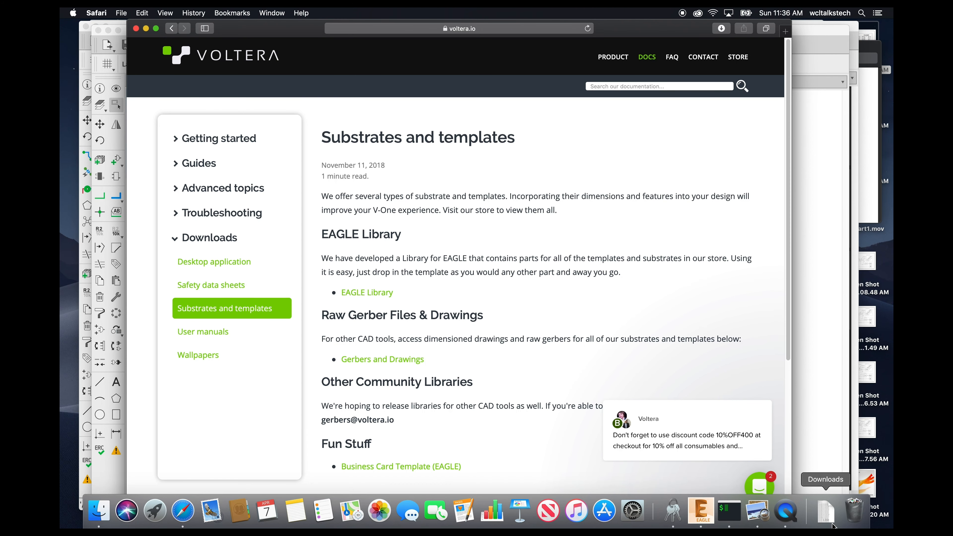
- Switch to Finder and open the libraries folder
key("super+Tab")
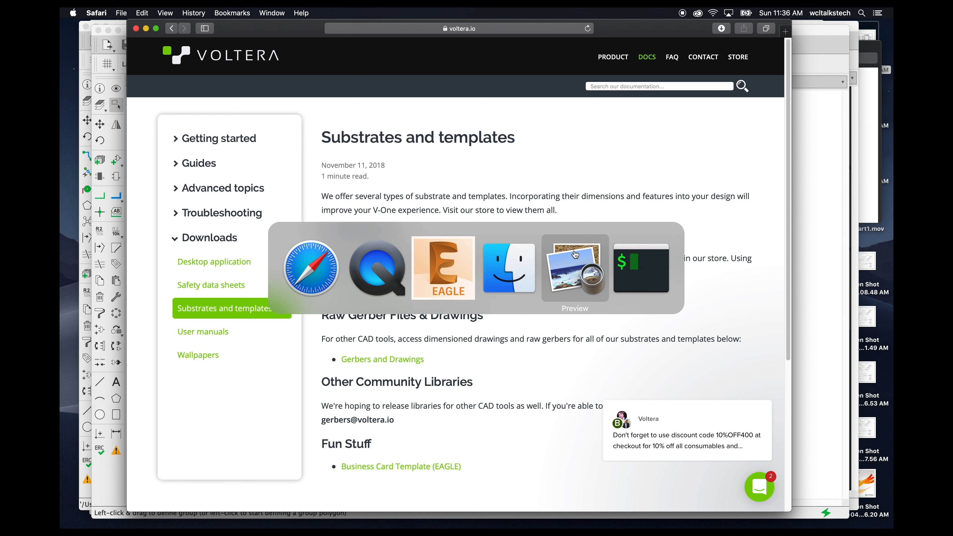
left_click(509, 263)
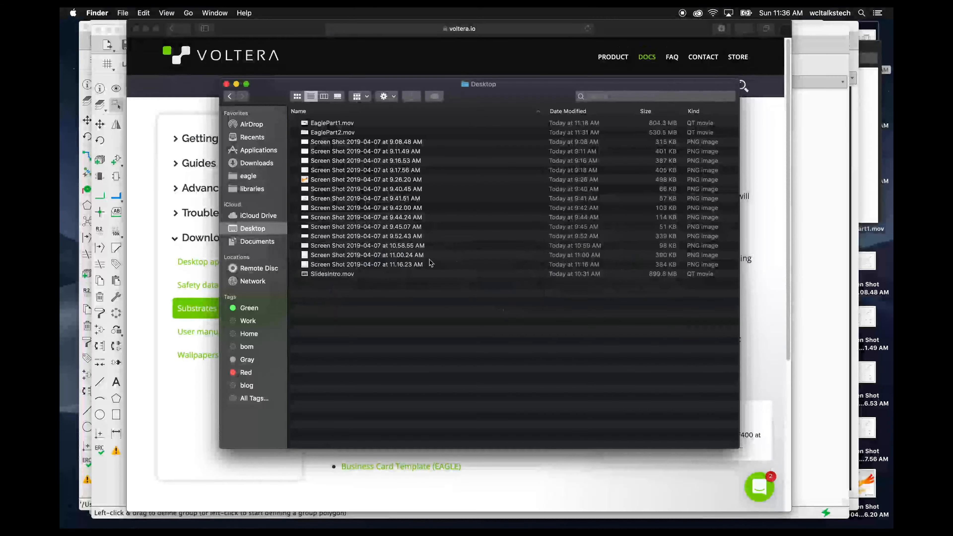
left_click(246, 188)
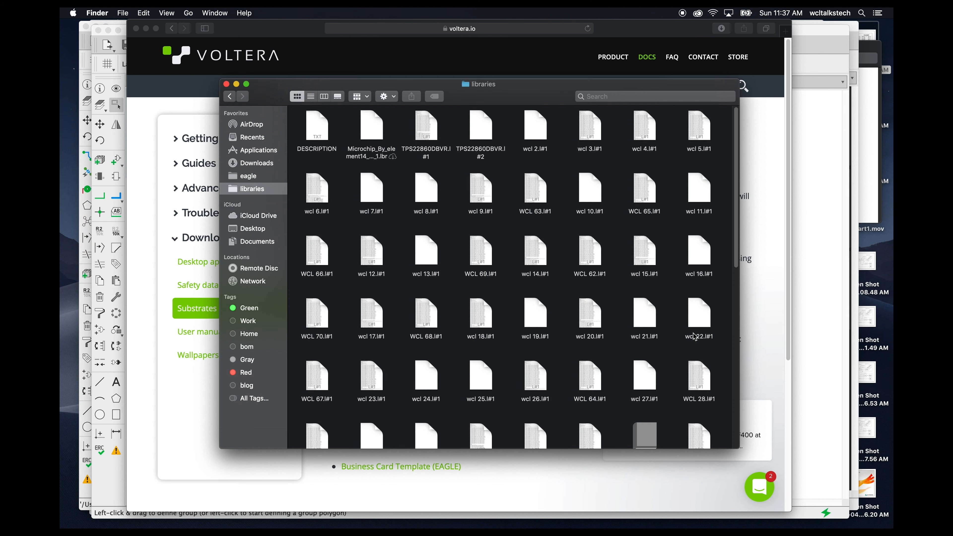
key("super+Tab")
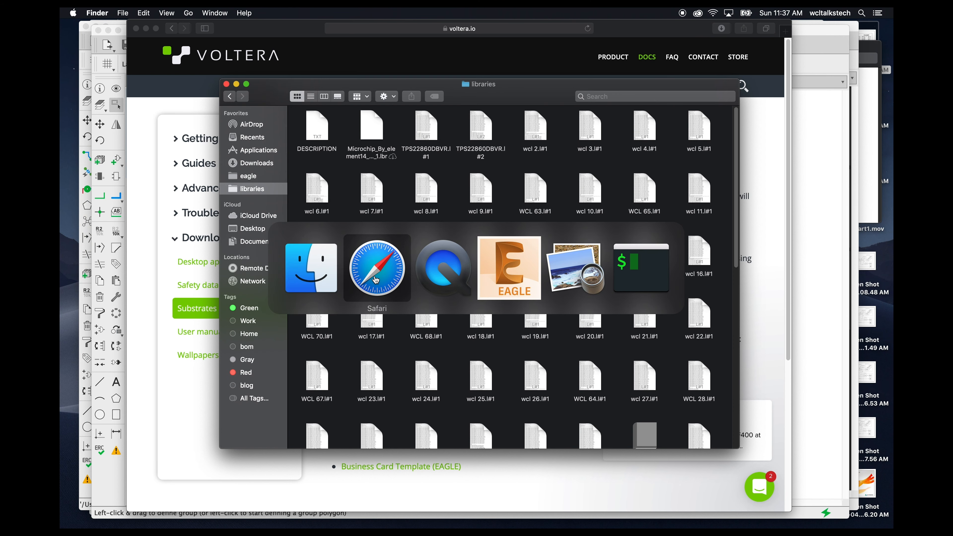
key("super+Tab")
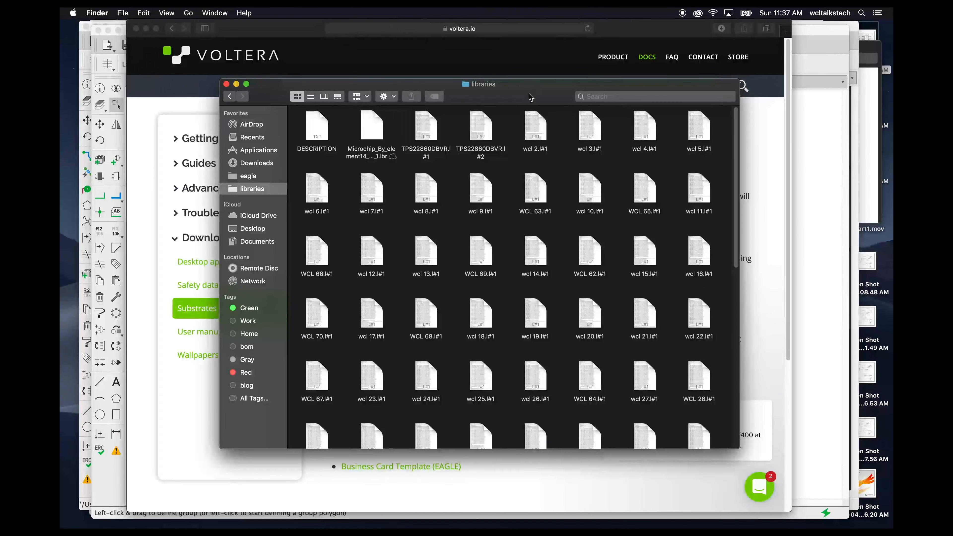
- Copy voltera_community_lib.lbr from Downloads into the libraries folder and close both Finder windows
key("super+n")
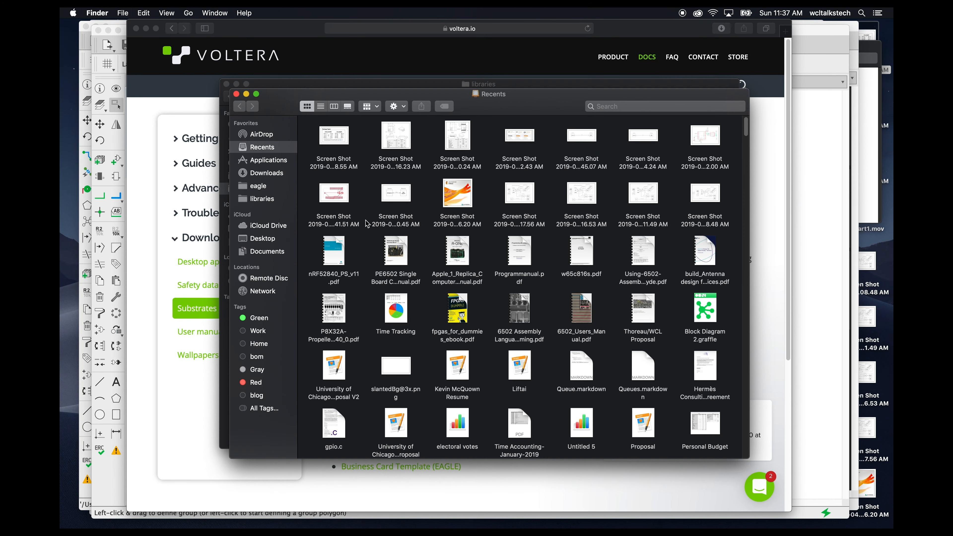
left_click(265, 172)
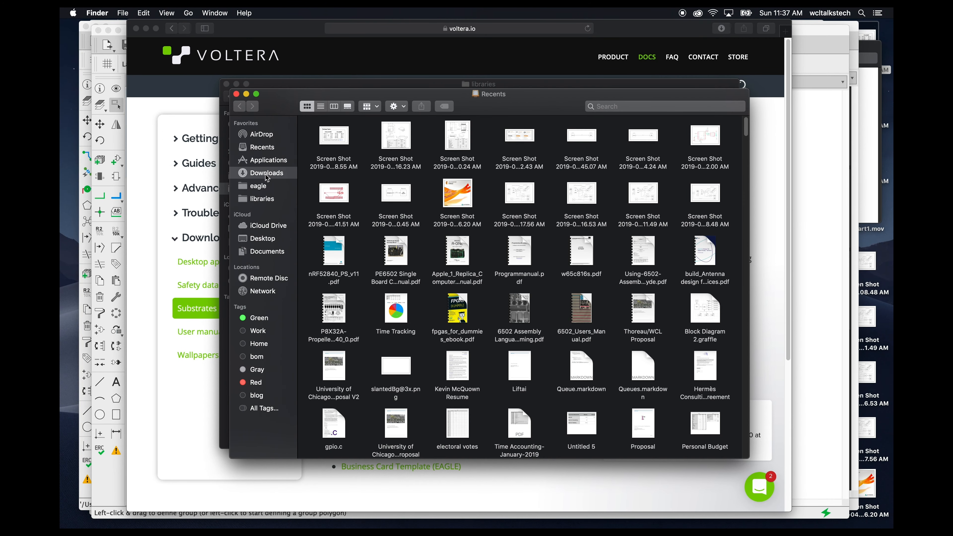
left_click_drag(276, 107, 529, 177)
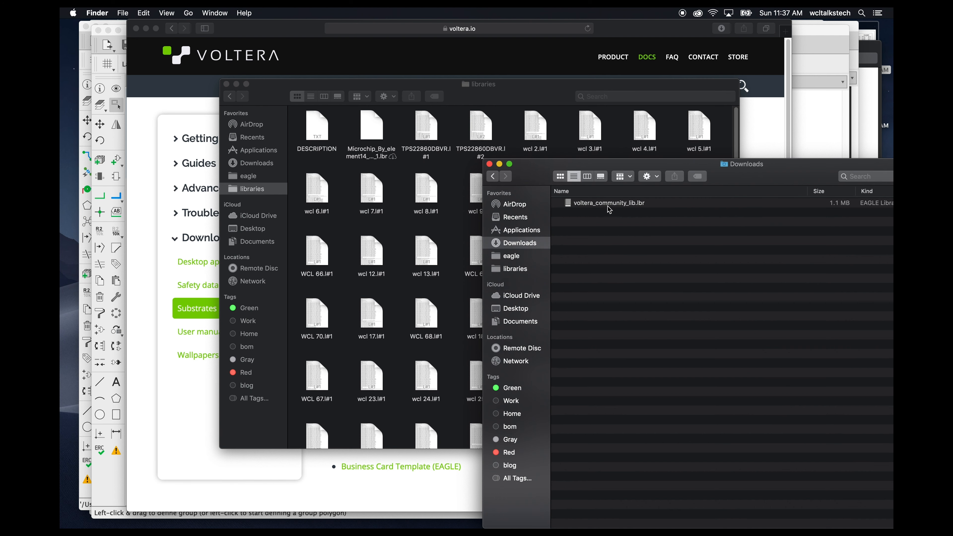
left_click_drag(530, 177, 699, 187)
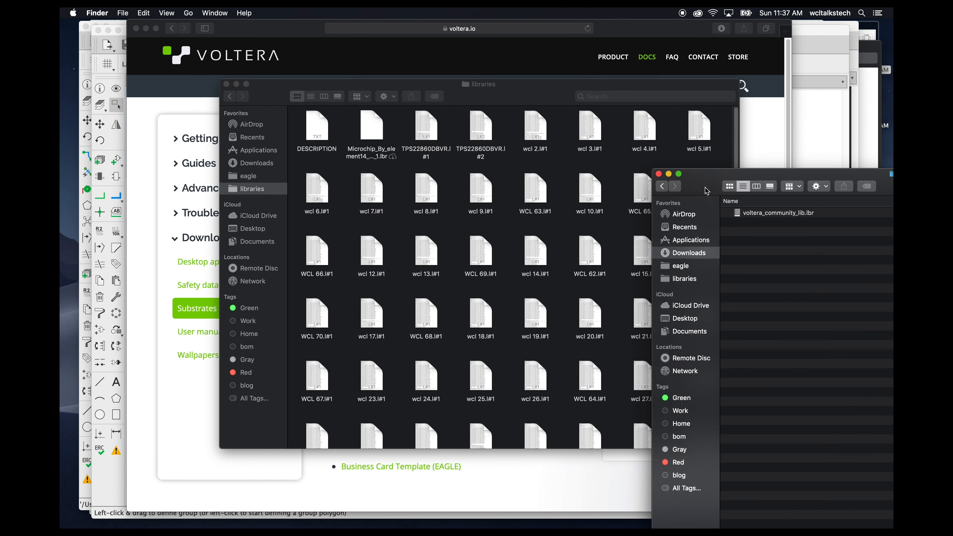
left_click(766, 217)
left_click_drag(777, 215, 526, 230)
left_click(547, 172)
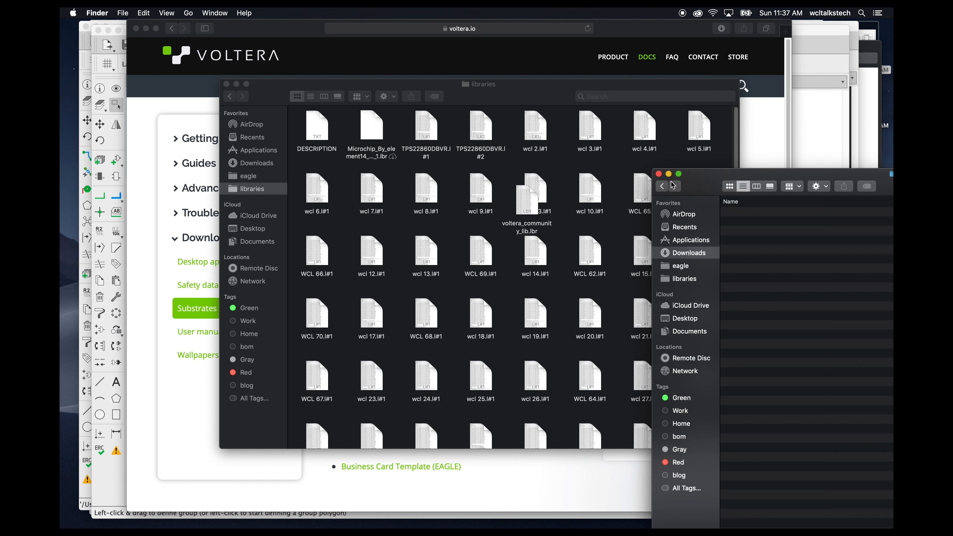
left_click(658, 175)
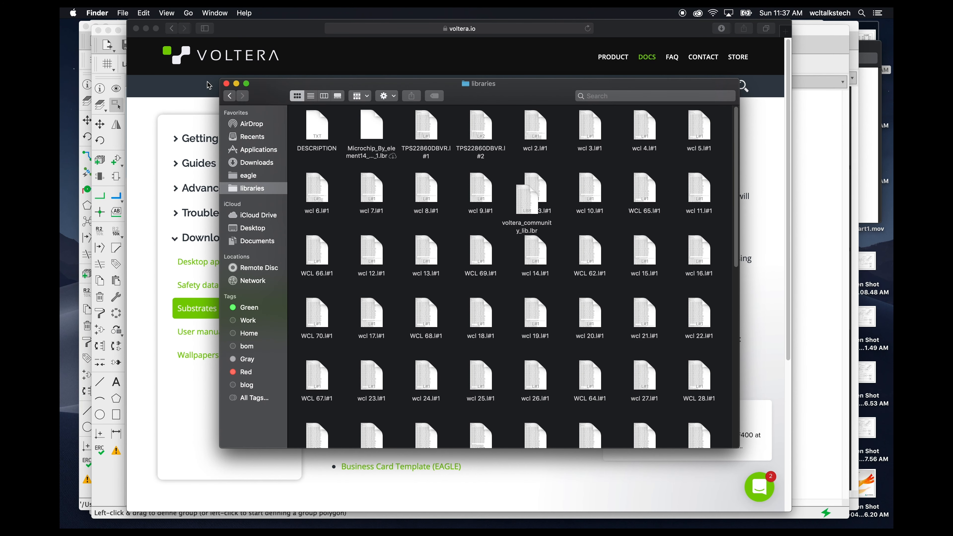
left_click(226, 84)
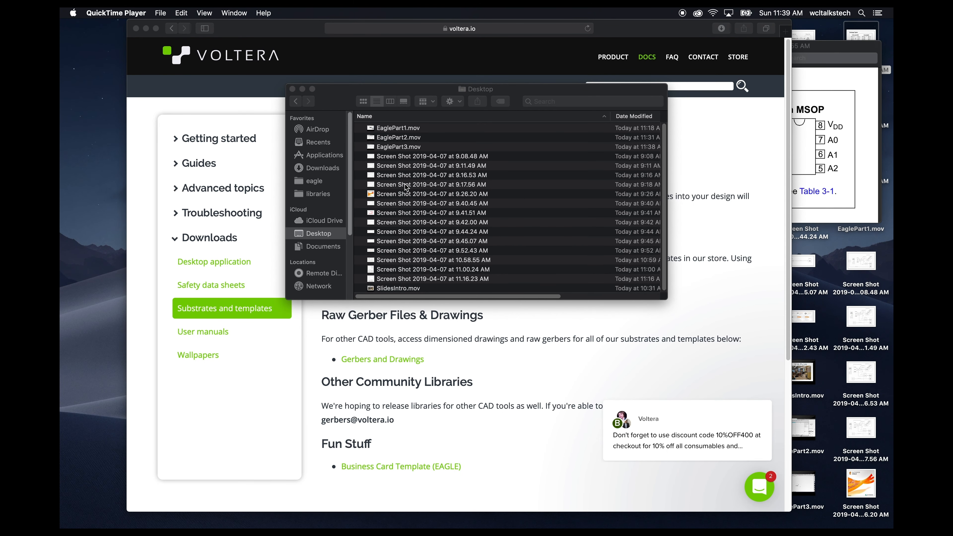
- Launch EAGLE through Spotlight to return to the TempSensor schematic
key("super+space")
type("eag")
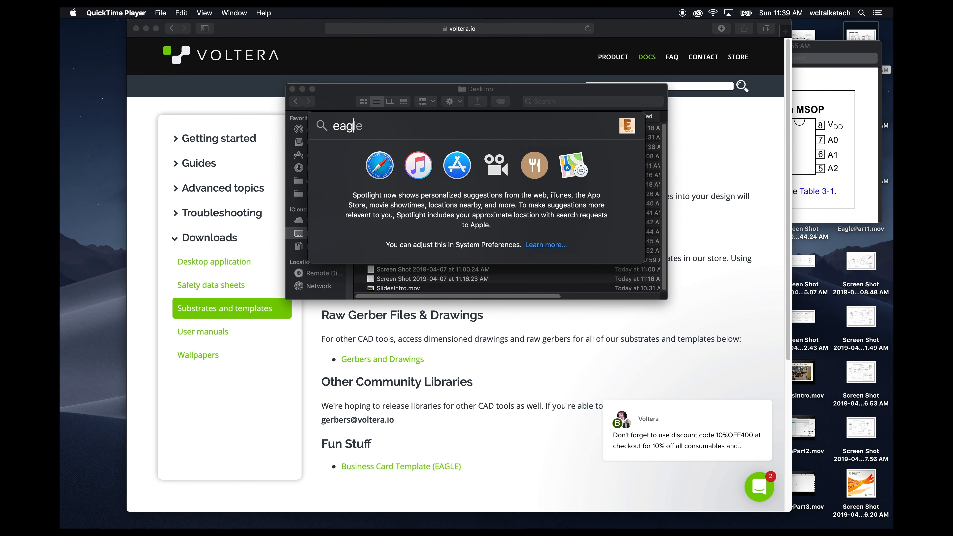
key("Return")
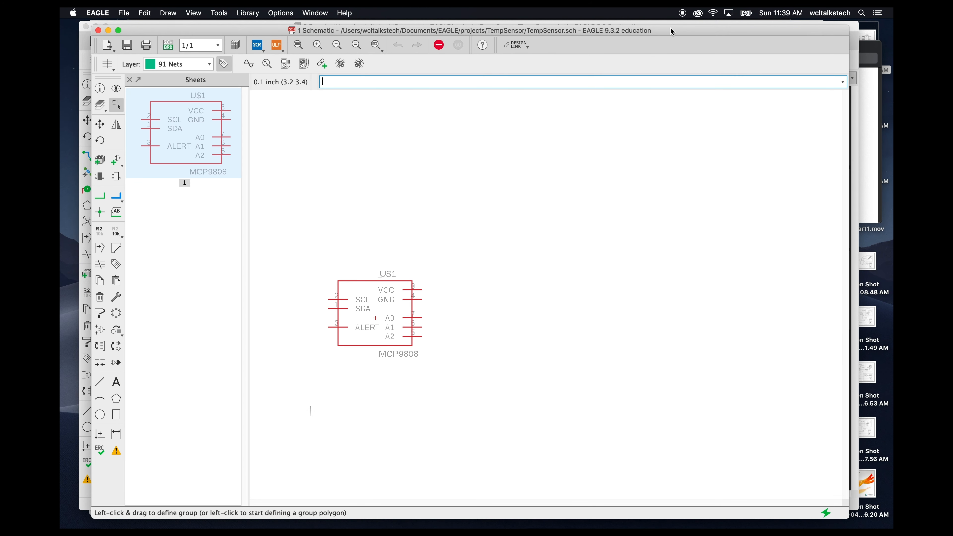
- In the Library Manager, move voltera_community_lib from the available libraries into use and close the manager
left_click(246, 13)
left_click(258, 27)
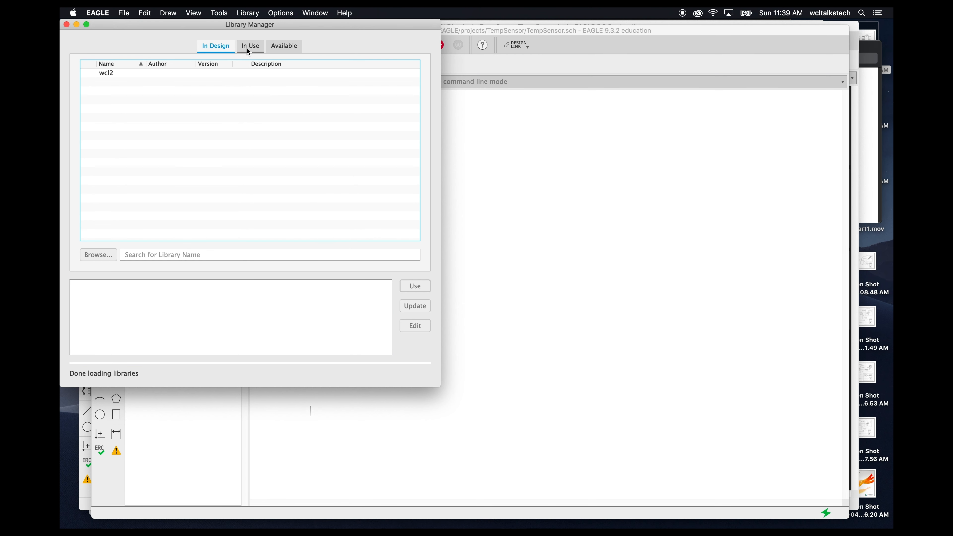
left_click(283, 45)
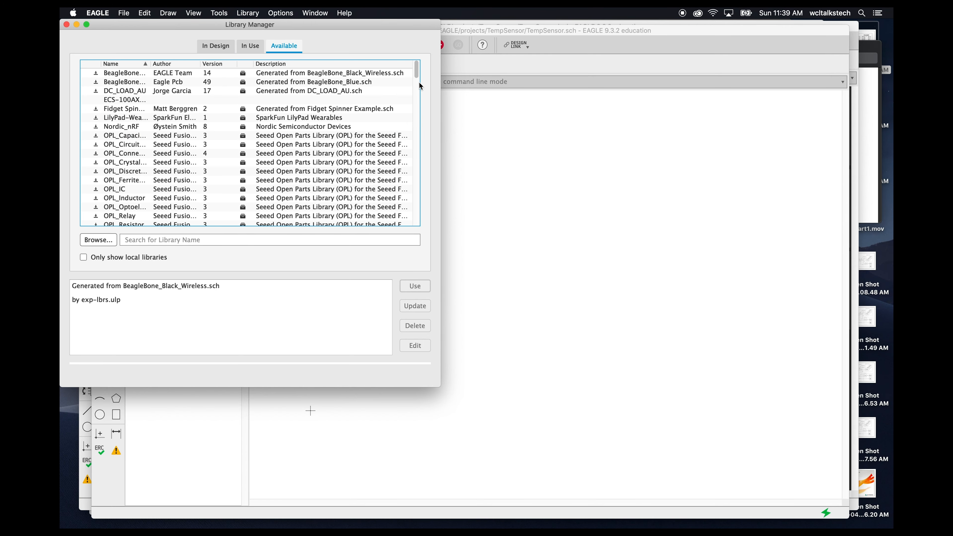
left_click_drag(417, 74, 418, 215)
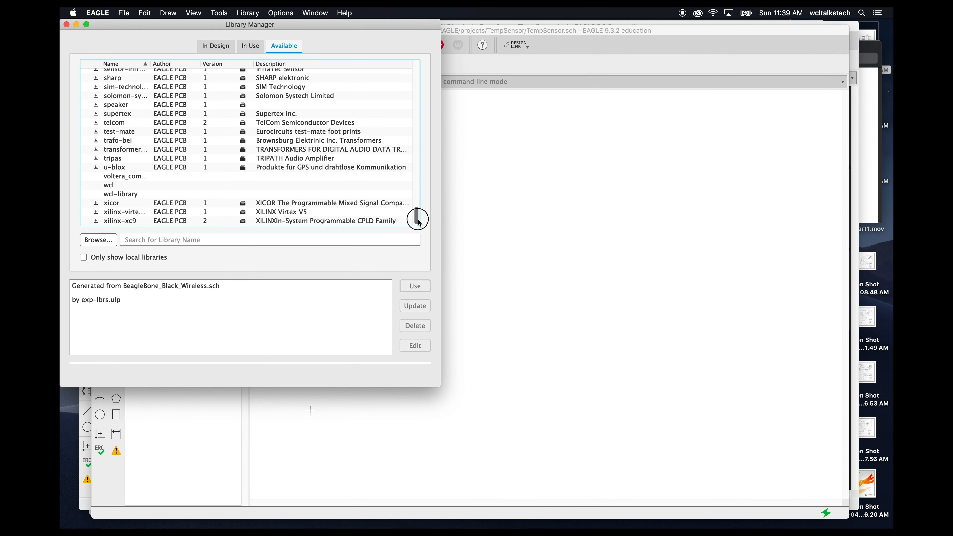
left_click(180, 177)
left_click_drag(150, 67, 203, 72)
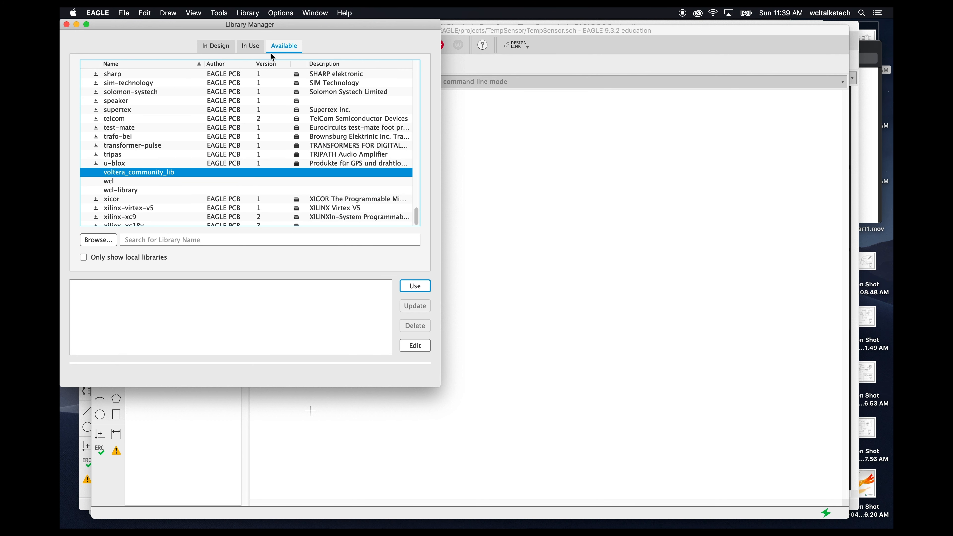
left_click(249, 46)
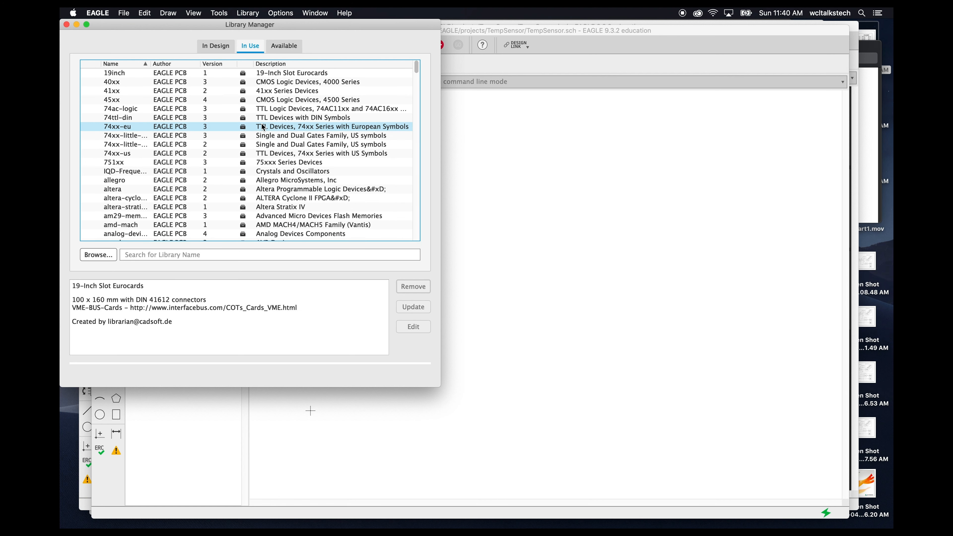
left_click(284, 45)
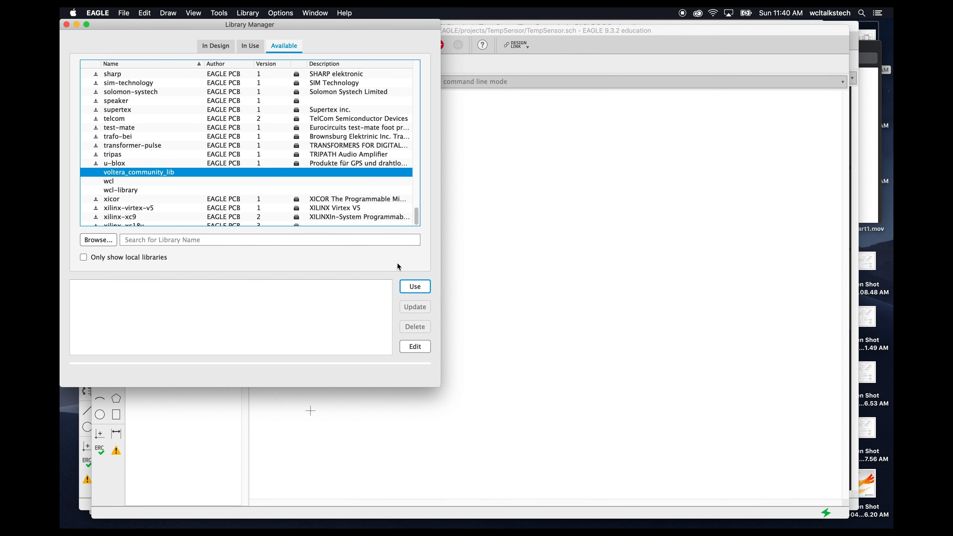
left_click(415, 287)
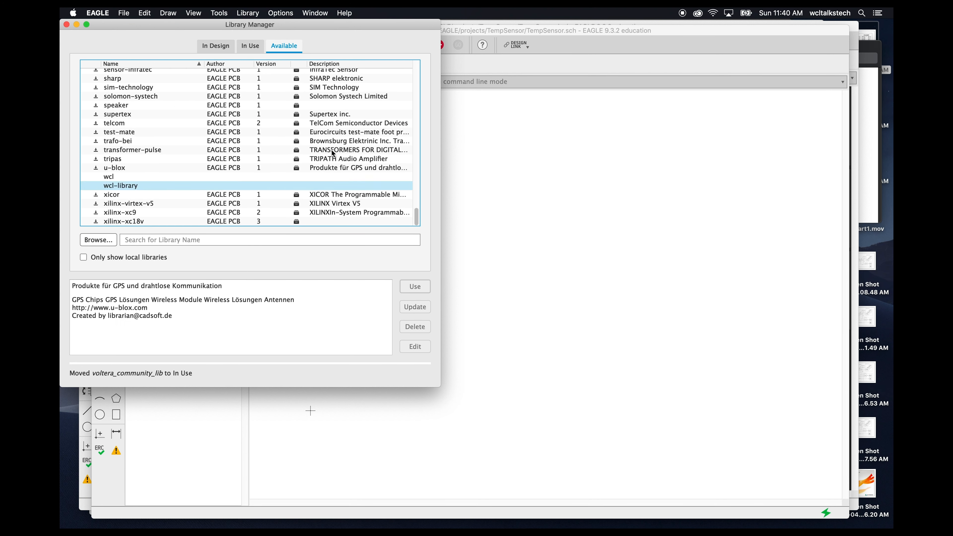
left_click(252, 45)
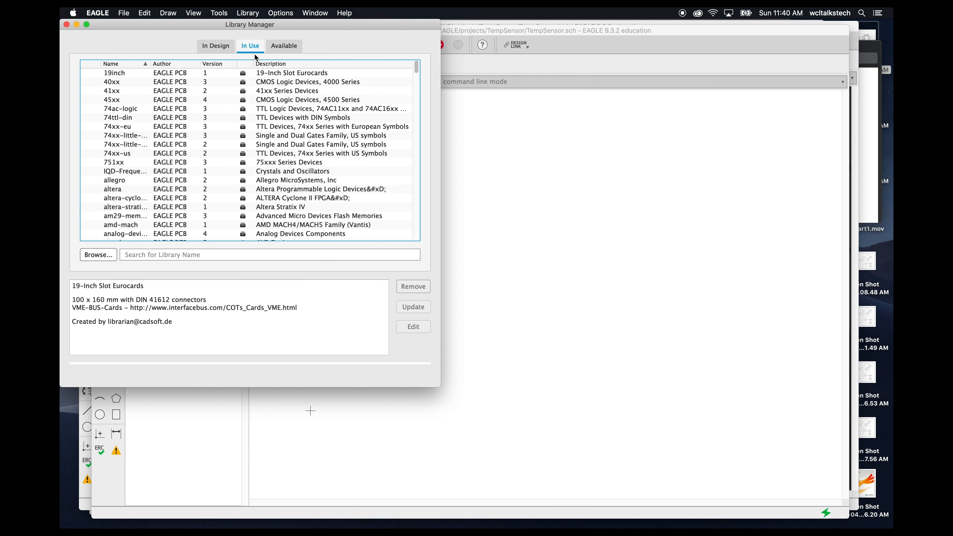
left_click(66, 24)
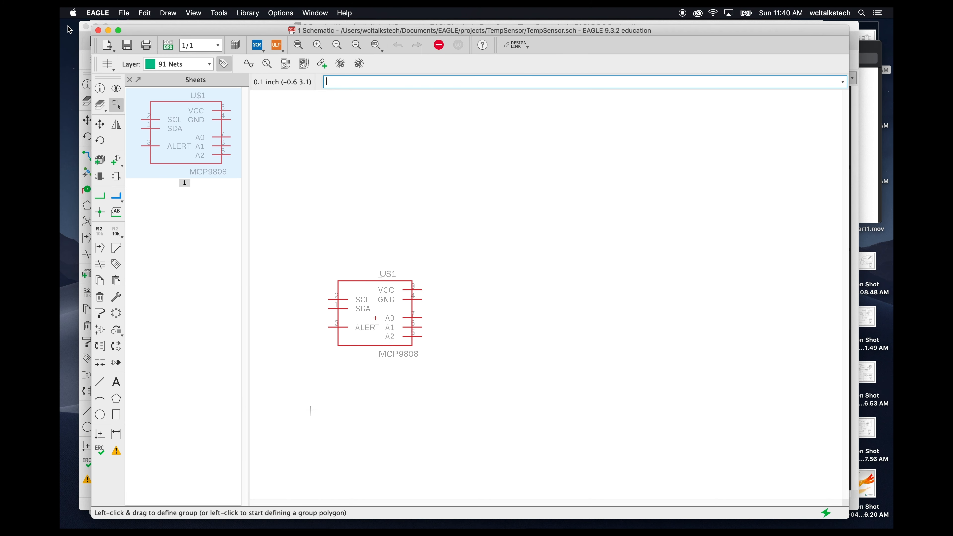
- Add the TEMPLATE_ARGON/BORON/XENON part from voltera_community_lib and place it to the right of the MCP9808
left_click(119, 162)
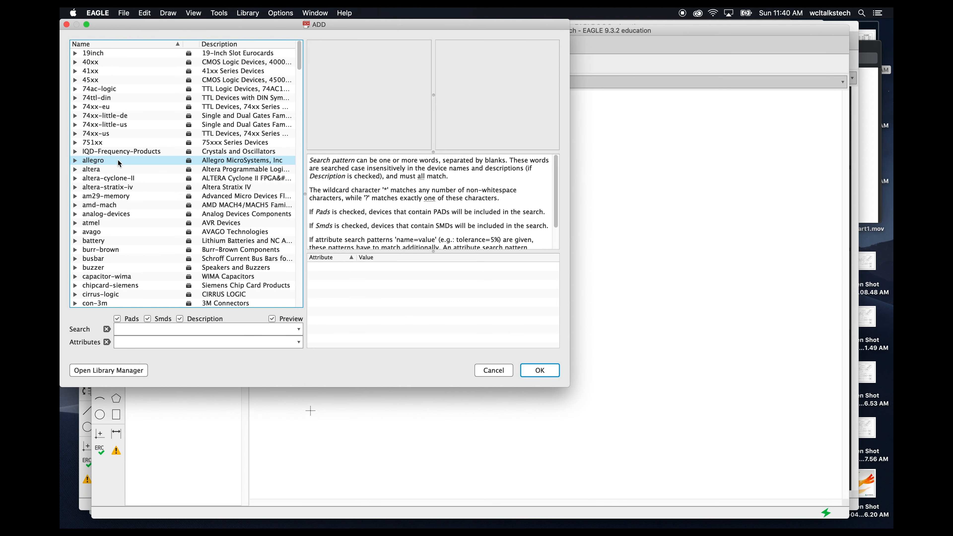
left_click(145, 330)
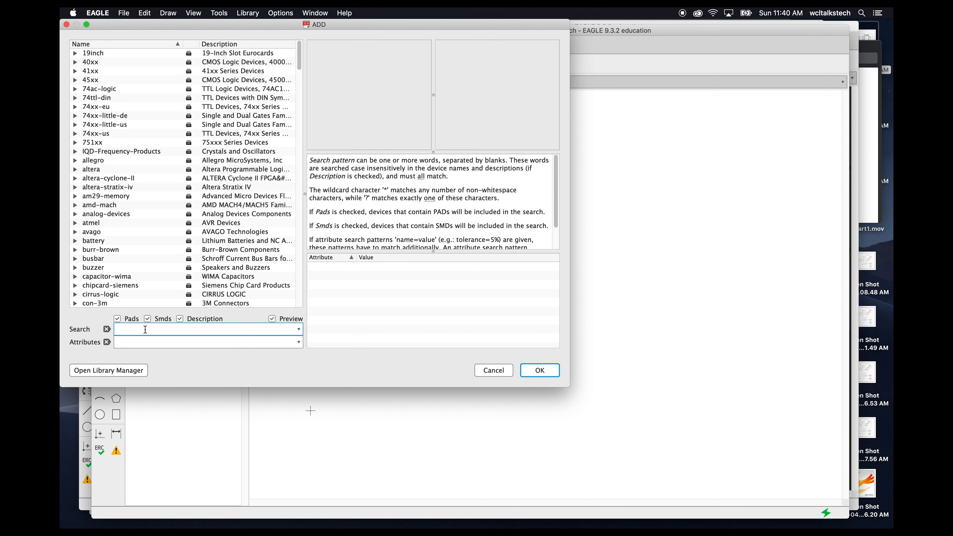
left_click_drag(299, 54, 295, 291)
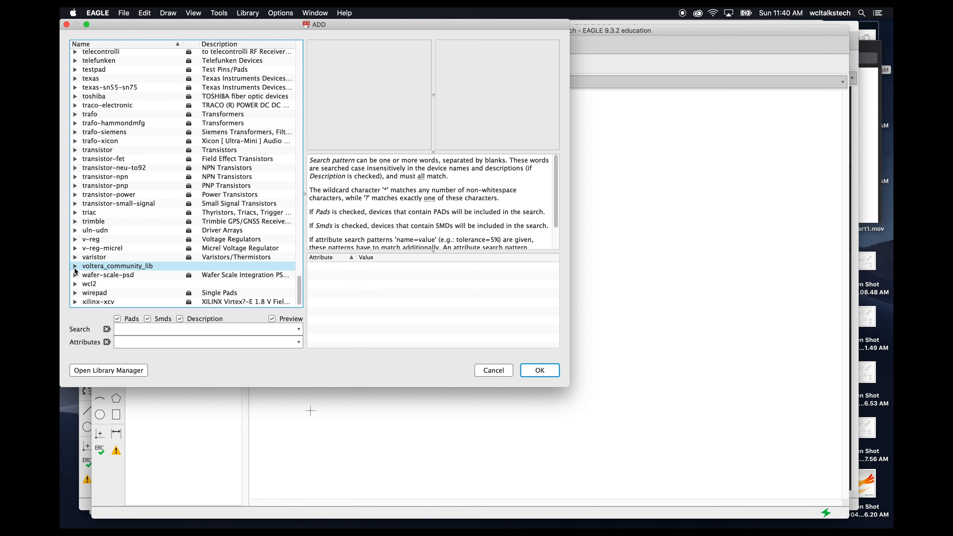
left_click(75, 267)
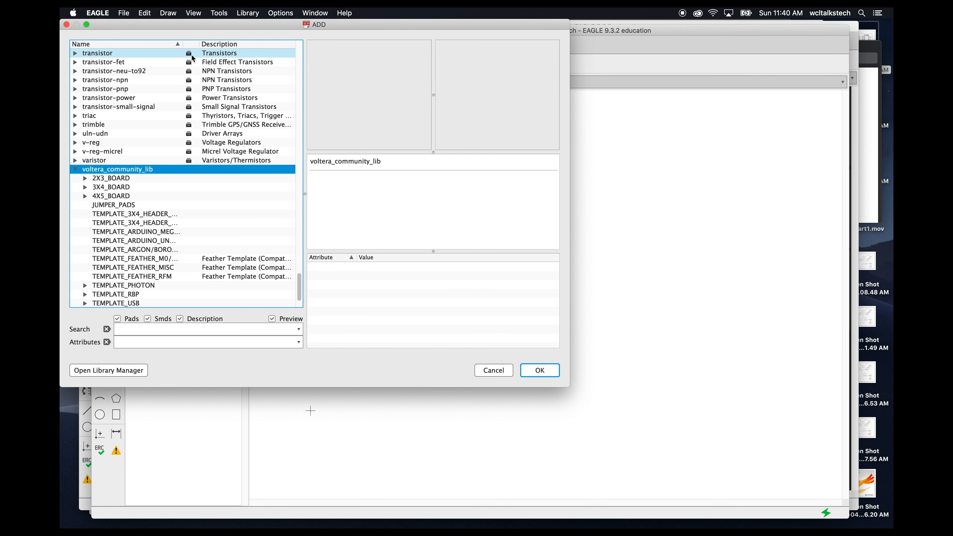
left_click_drag(305, 195, 352, 203)
left_click_drag(183, 44, 217, 44)
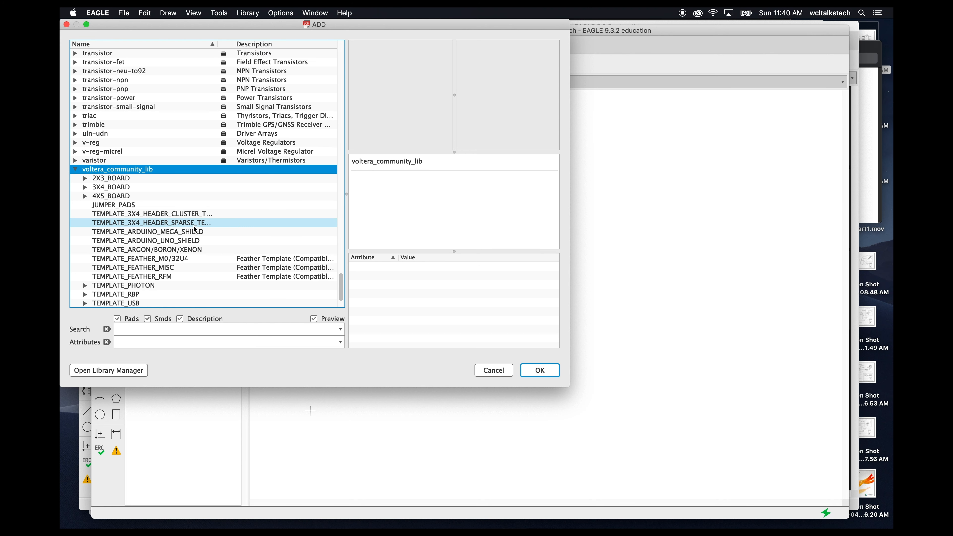
left_click(148, 252)
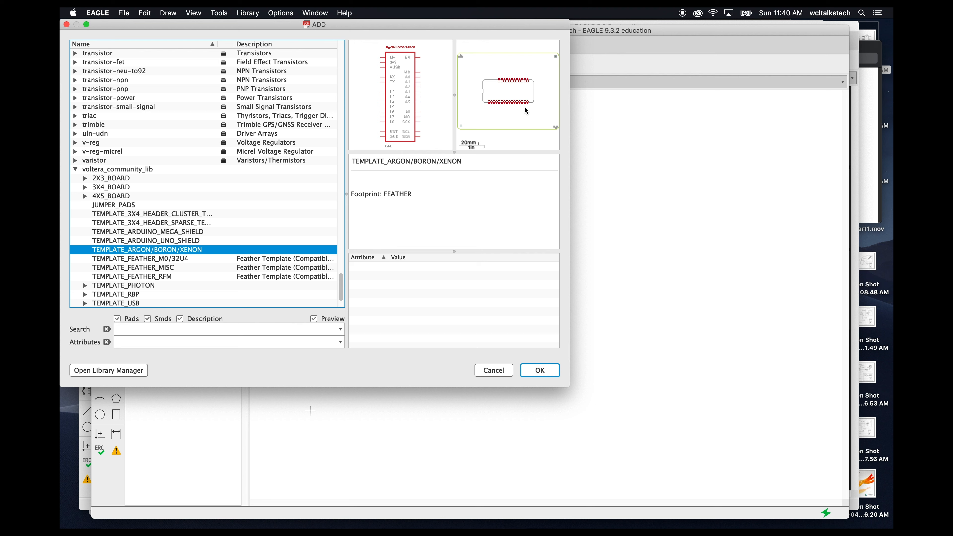
left_click(541, 371)
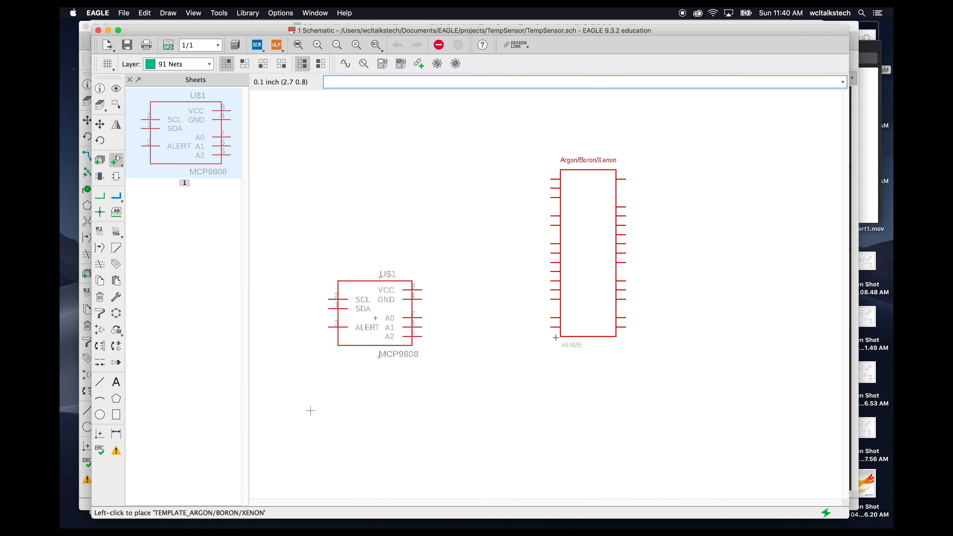
left_click(504, 355)
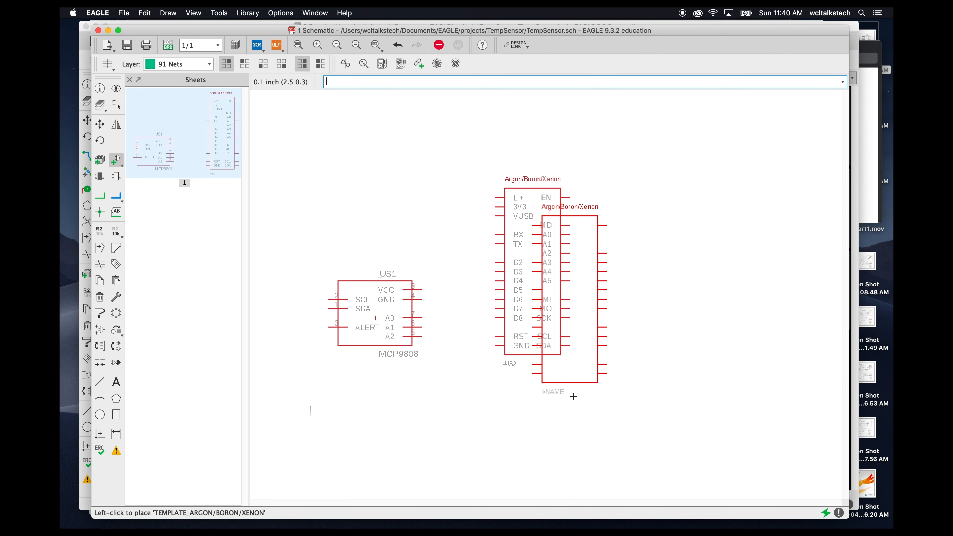
key("Escape")
left_click(757, 511)
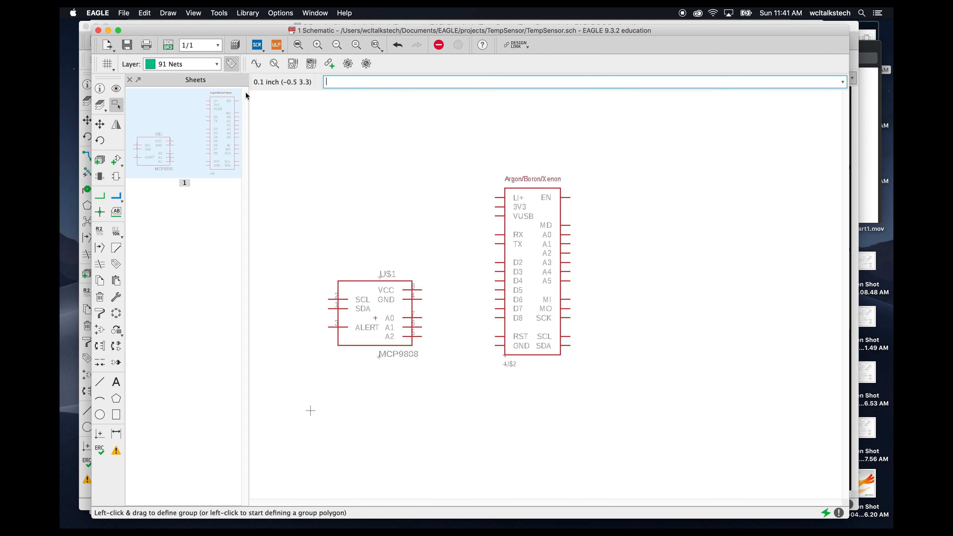
- Switch to the TempSensor board layout
left_click(127, 45)
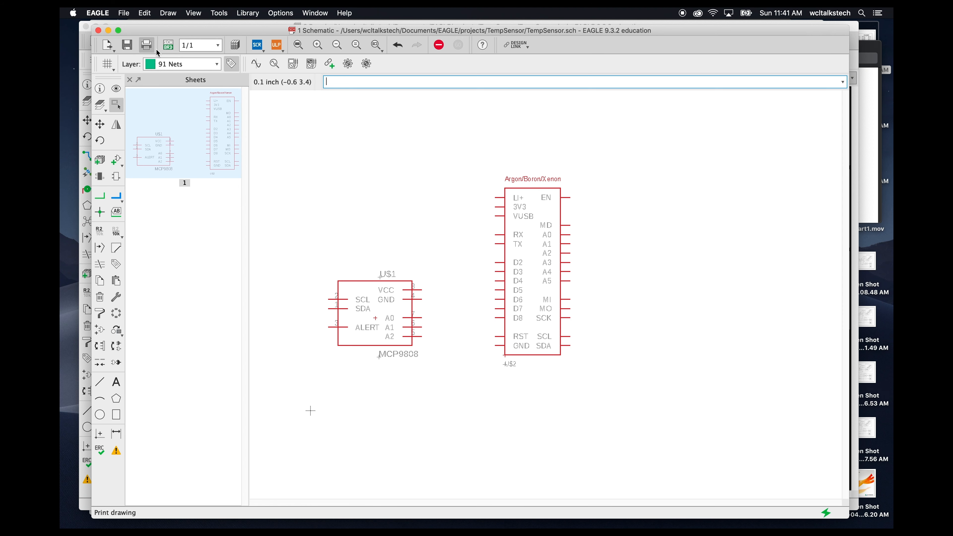
left_click(168, 45)
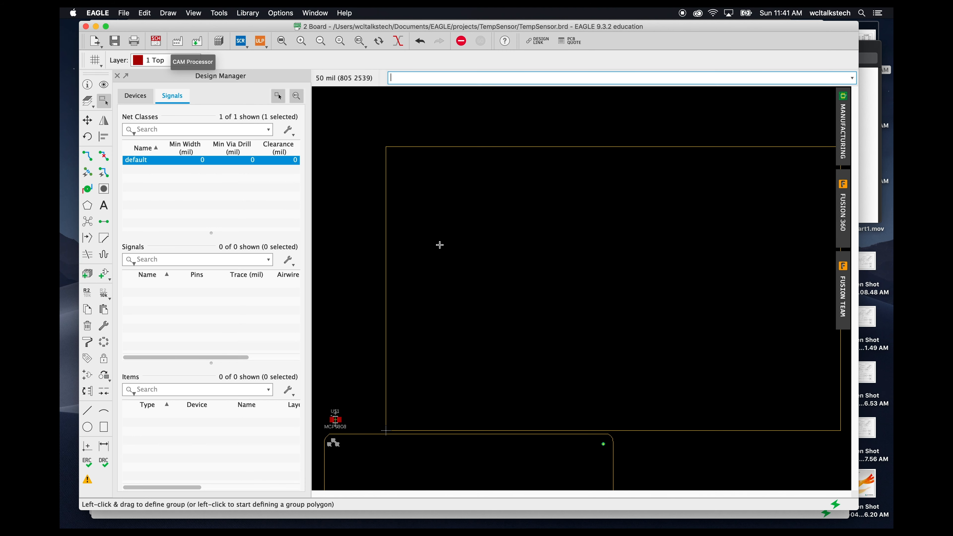
scroll(474, 266, "down", 5)
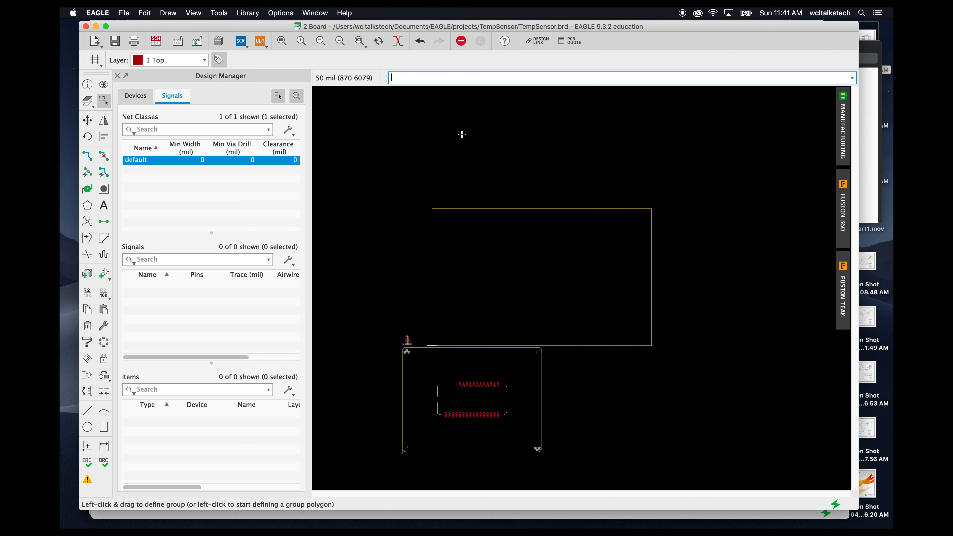
- Change the layout background colour to white in the User interface options
left_click(310, 14)
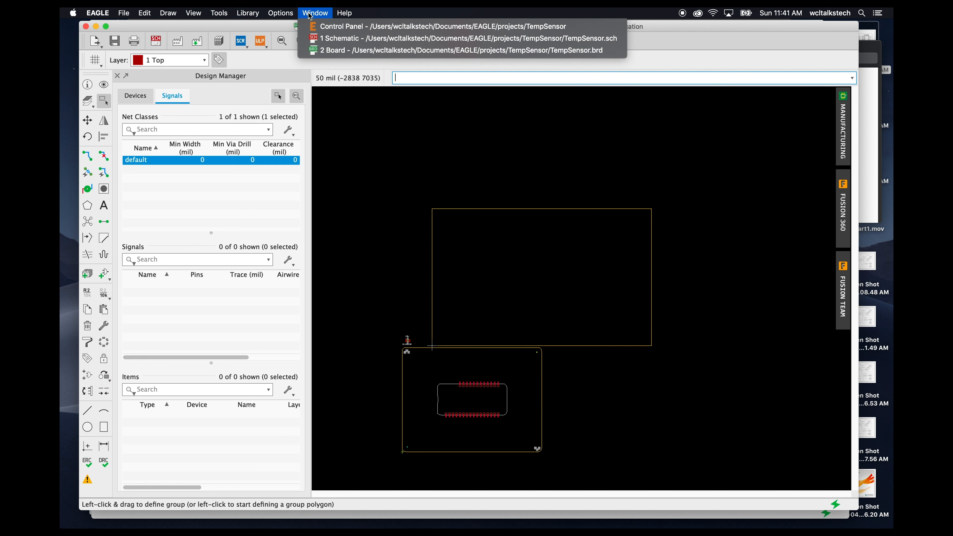
mouse_move(290, 16)
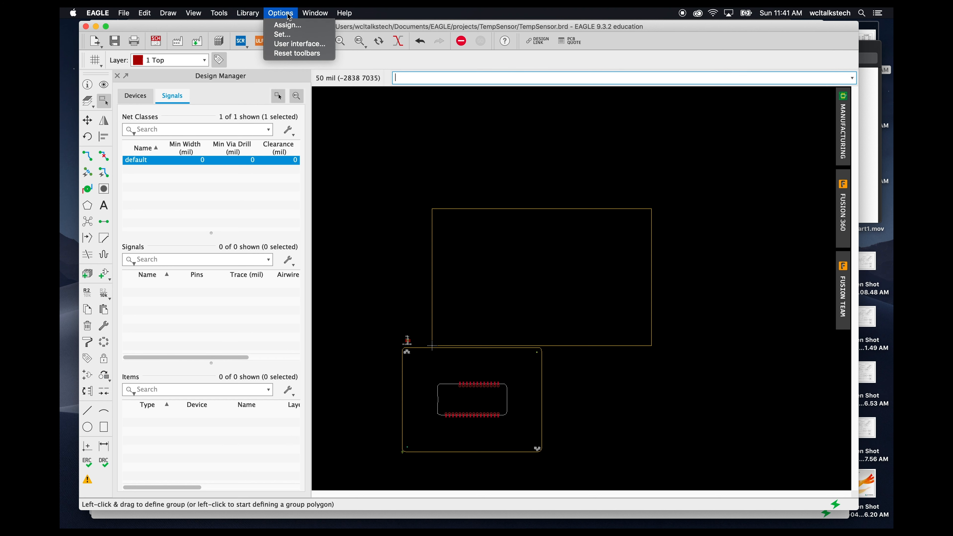
left_click(287, 44)
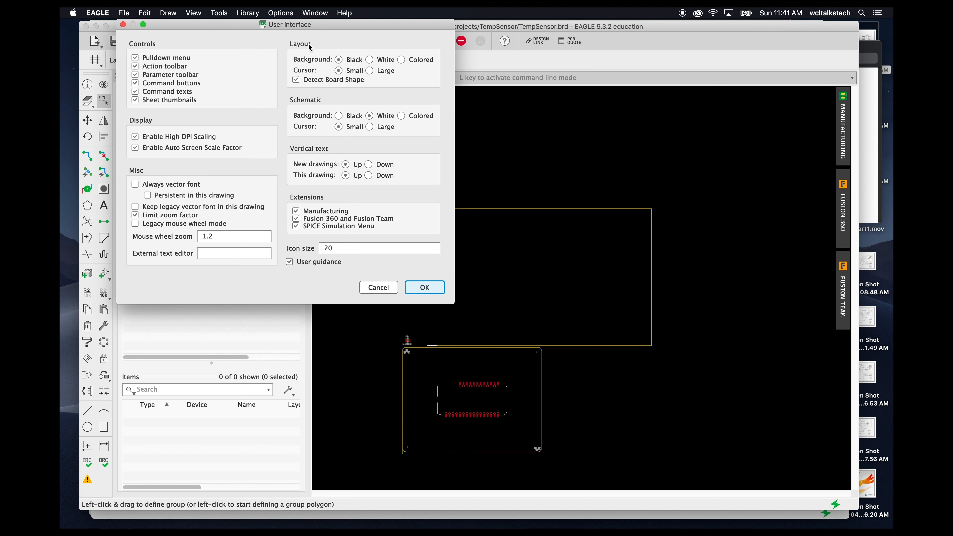
left_click(370, 60)
left_click(419, 288)
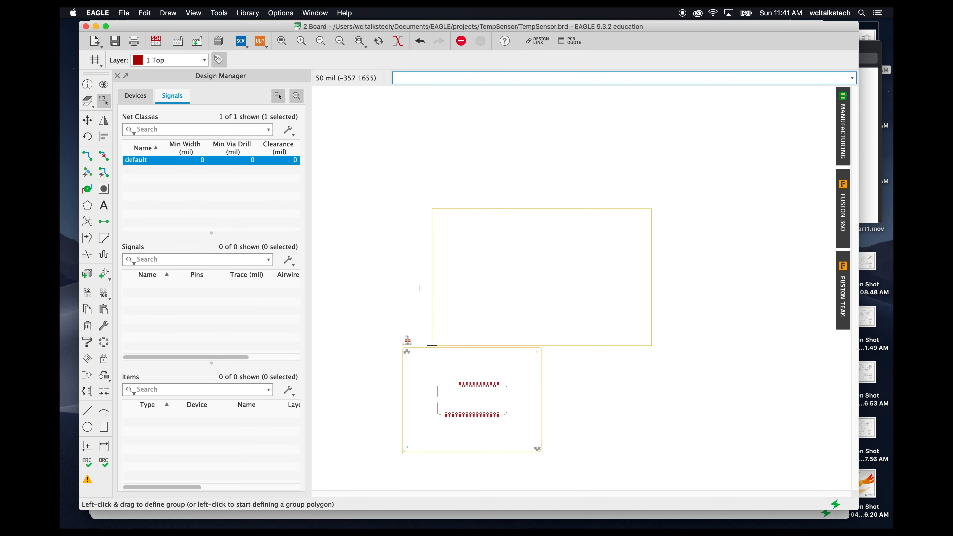
- Delete the edges of the default rectangular board outline, leaving only the Argon/Boron/Xenon template board
left_click(421, 194)
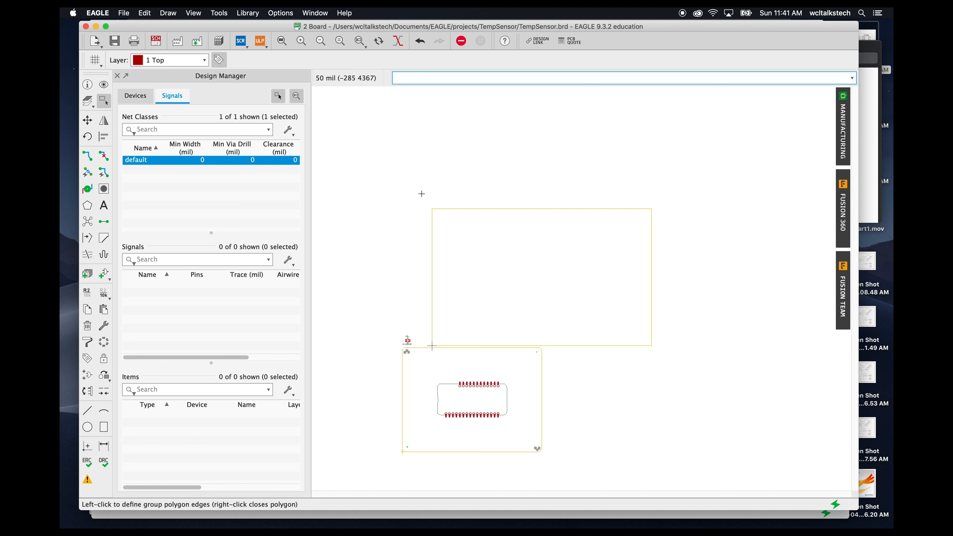
key("Escape")
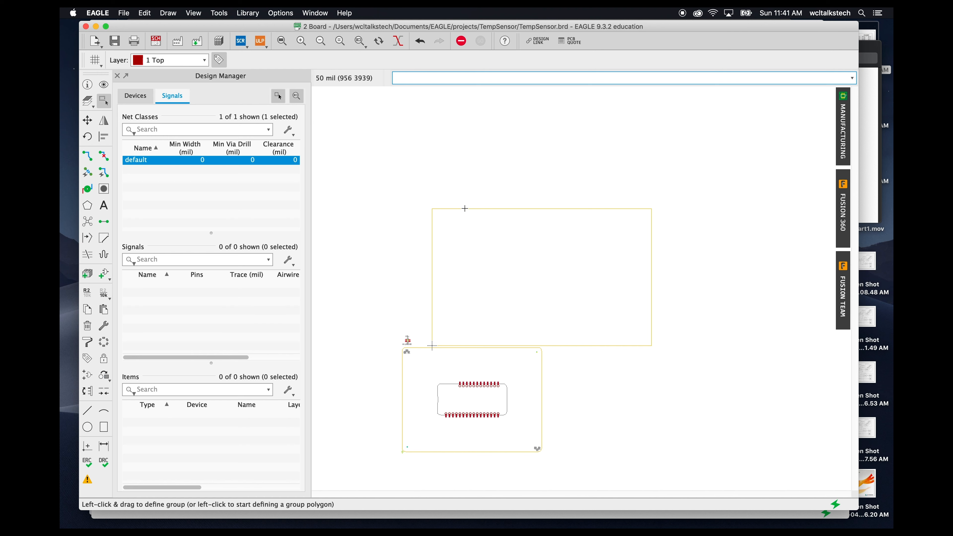
key("Delete")
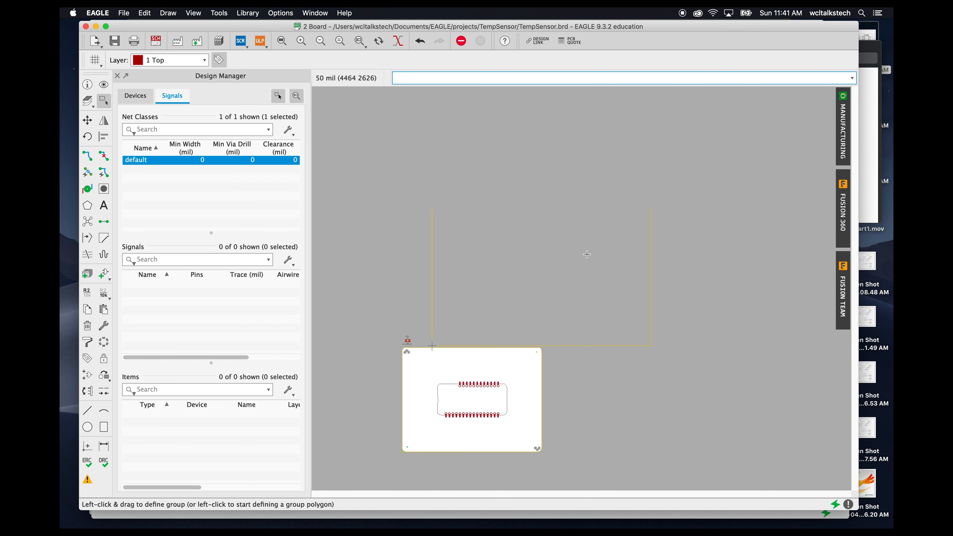
left_click(653, 258)
key("Delete")
left_click(624, 346)
key("Delete")
left_click(433, 292)
key("Delete")
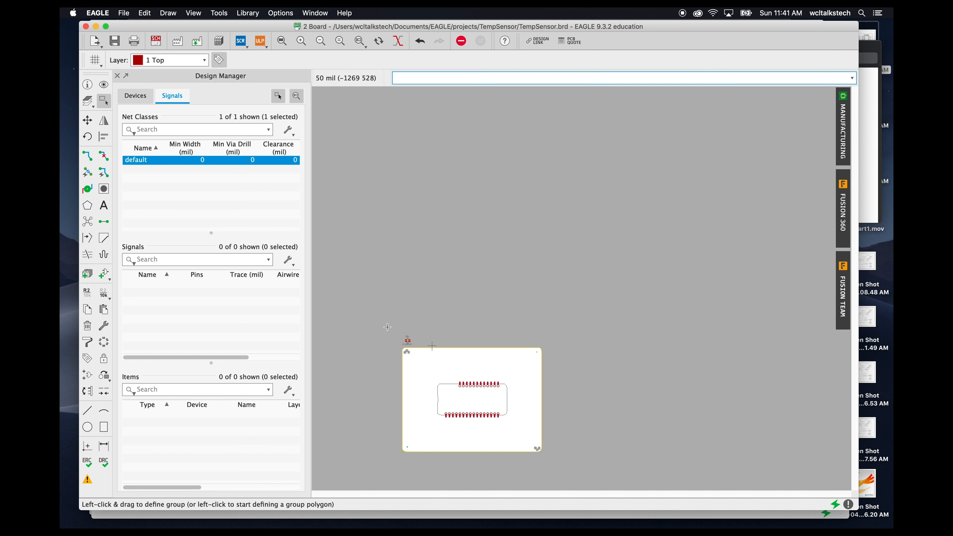
- Select the template board group and move it so its lower-left corner sits on the origin
left_click_drag(392, 347, 561, 469)
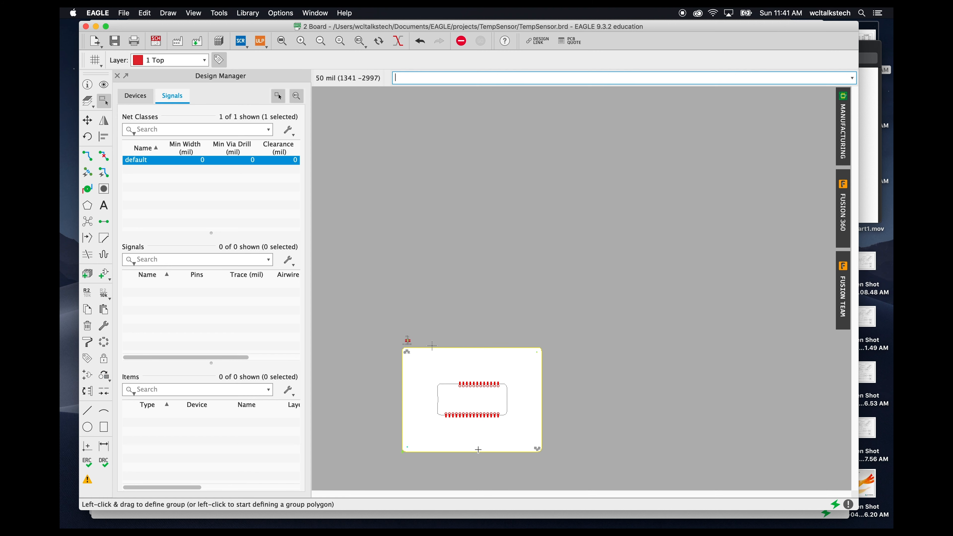
left_click_drag(402, 453, 431, 345)
left_click(432, 344)
- Move the MCP9808 part onto the template board near its lower-left corner
scroll(431, 344, "up", 6)
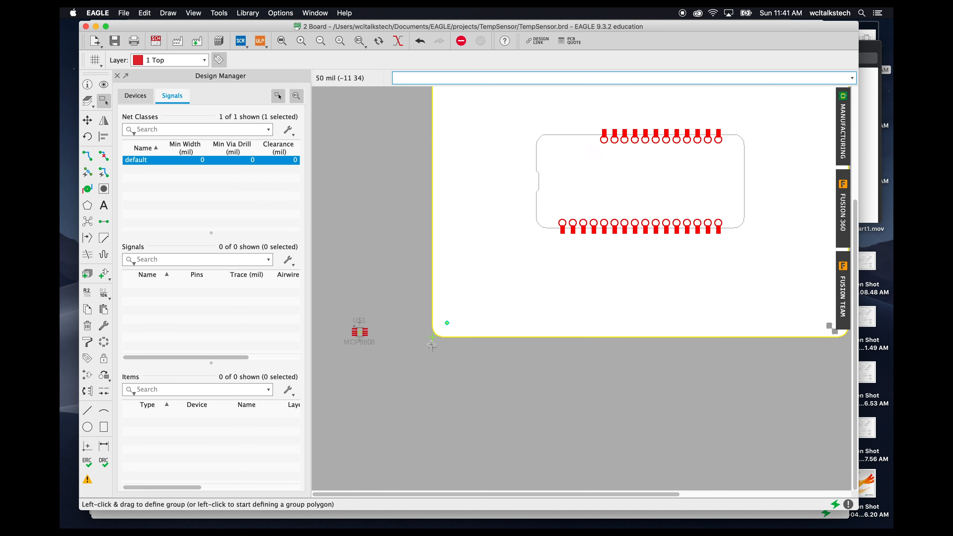
scroll(432, 345, "down", 6)
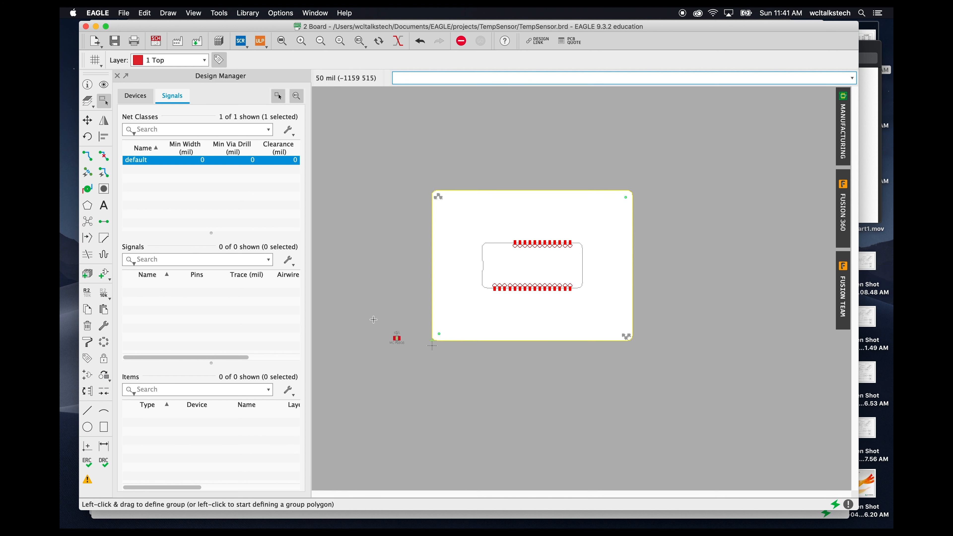
left_click_drag(386, 330, 472, 316)
scroll(485, 370, "up", 2)
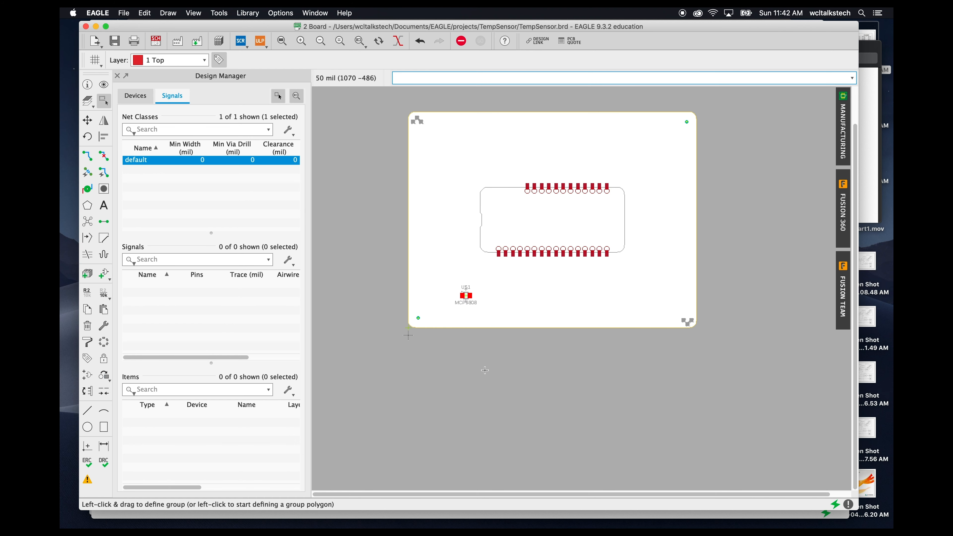
scroll(485, 370, "down", 3)
scroll(485, 371, "up", 4)
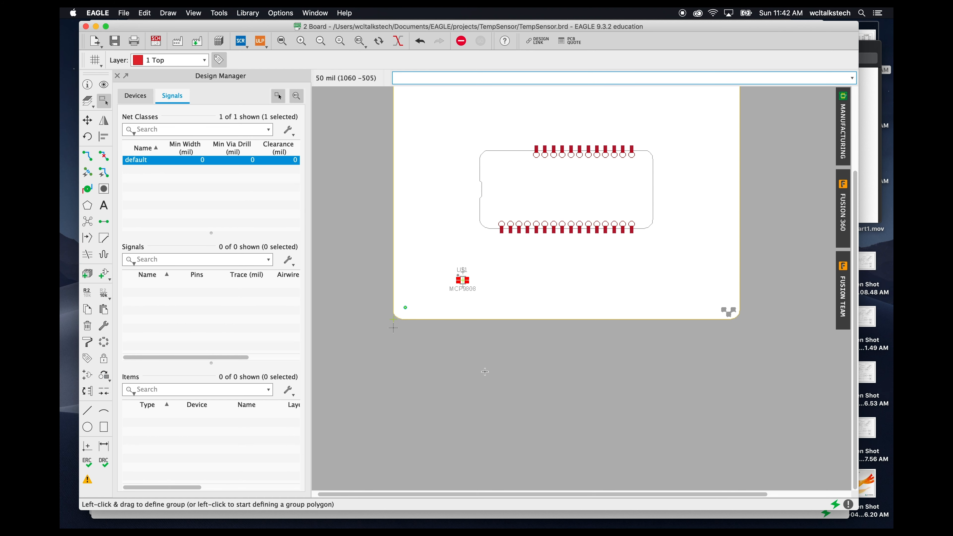
scroll(485, 371, "down", 2)
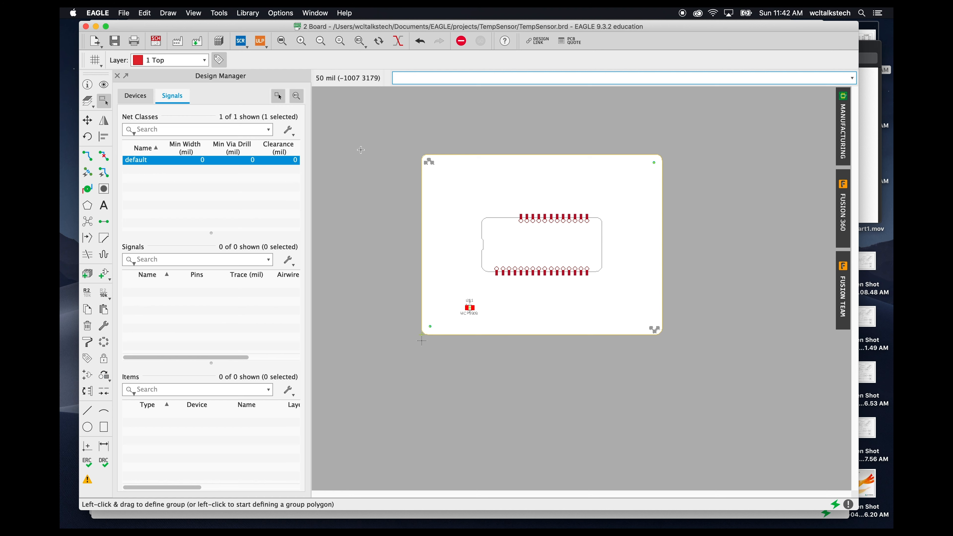
- Save the board and switch to the schematic
left_click(115, 41)
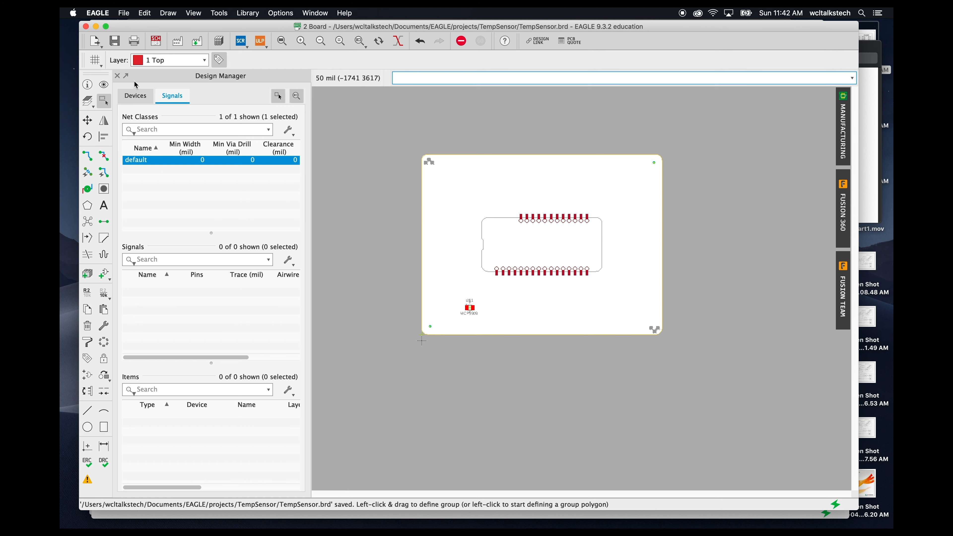
left_click(157, 42)
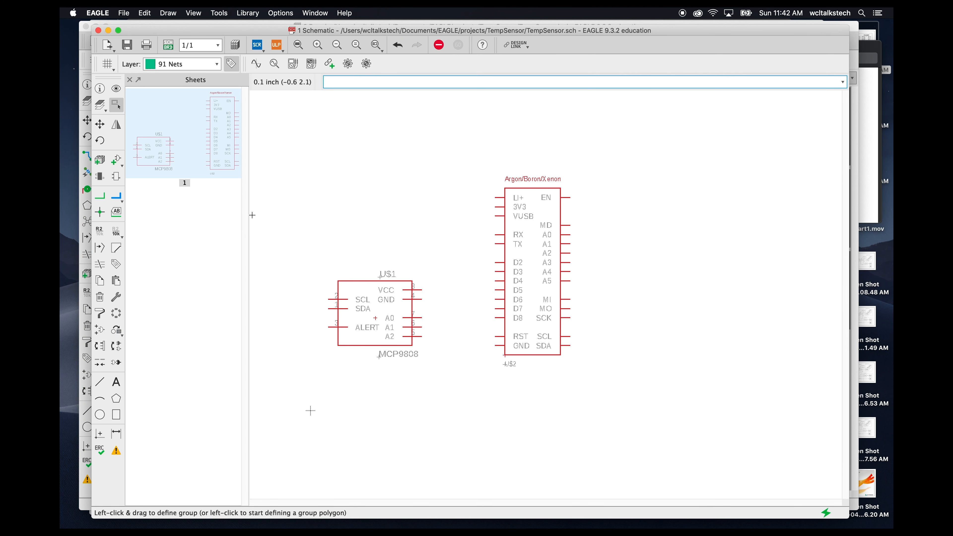
- Move the MCP9808 symbol to the right of the Argon/Boron/Xenon template symbol
left_click_drag(375, 318, 674, 326)
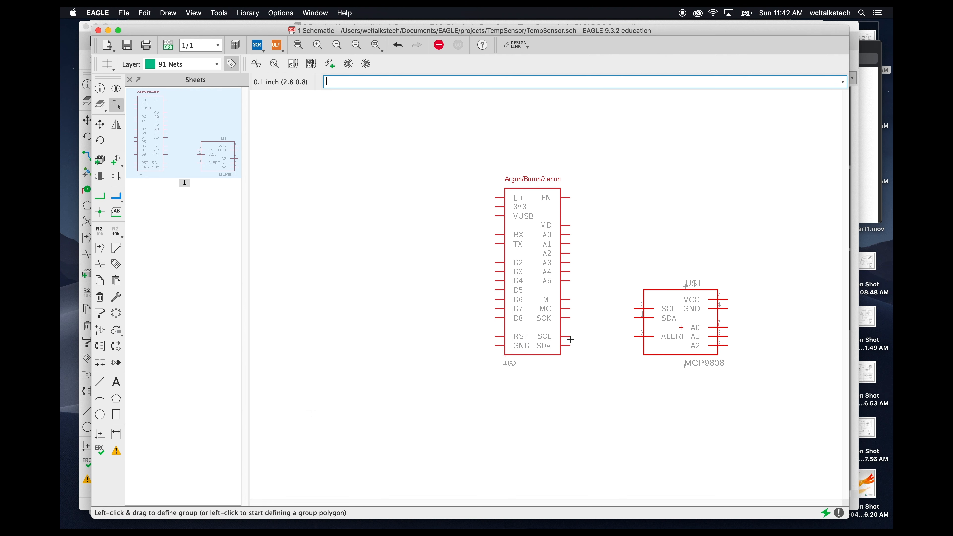
left_click_drag(458, 156, 811, 444)
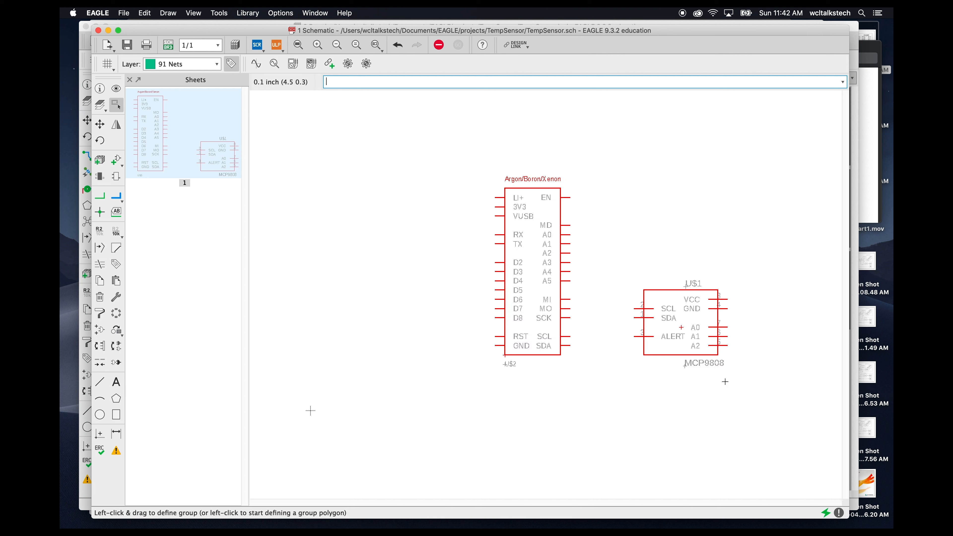
scroll(683, 329, "down", 1)
left_click_drag(682, 328, 526, 353)
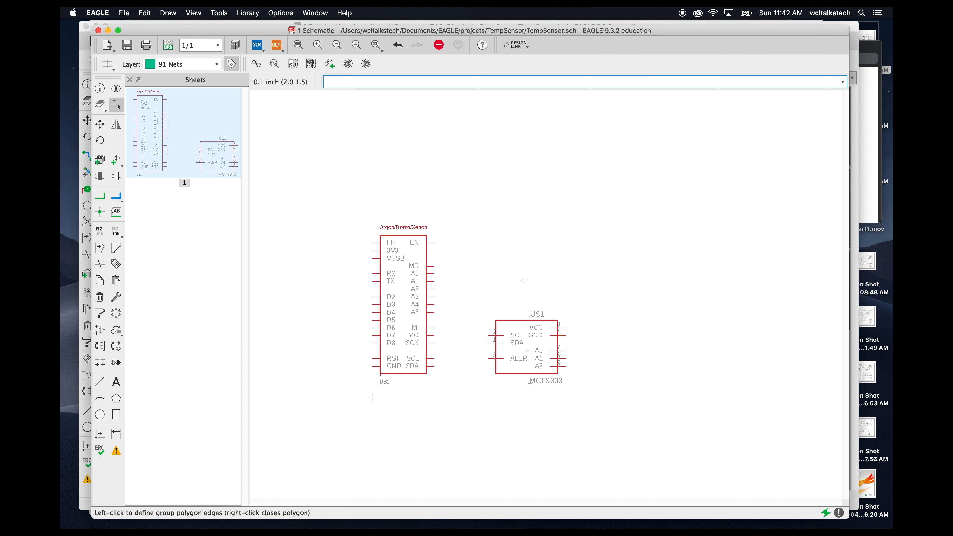
key("Escape")
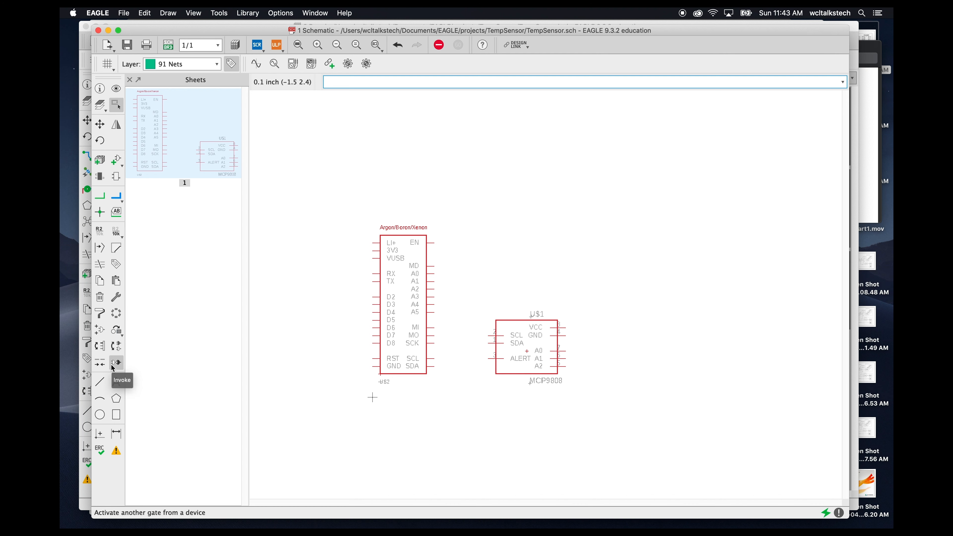
- Add the +3V3 supply symbol from supply1 and place three copies beside the template and MCP9808 symbols
left_click(122, 163)
left_click(132, 333)
left_click(131, 332)
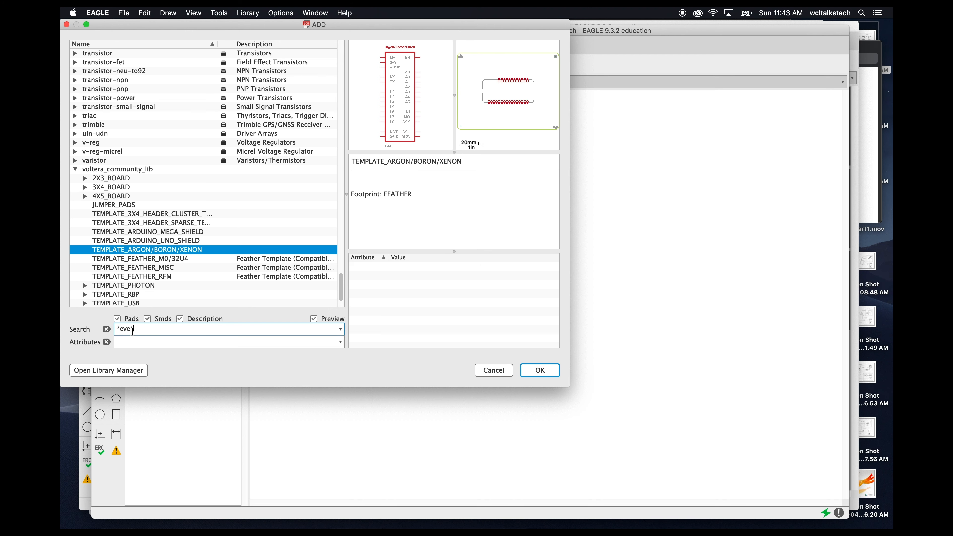
key("Return")
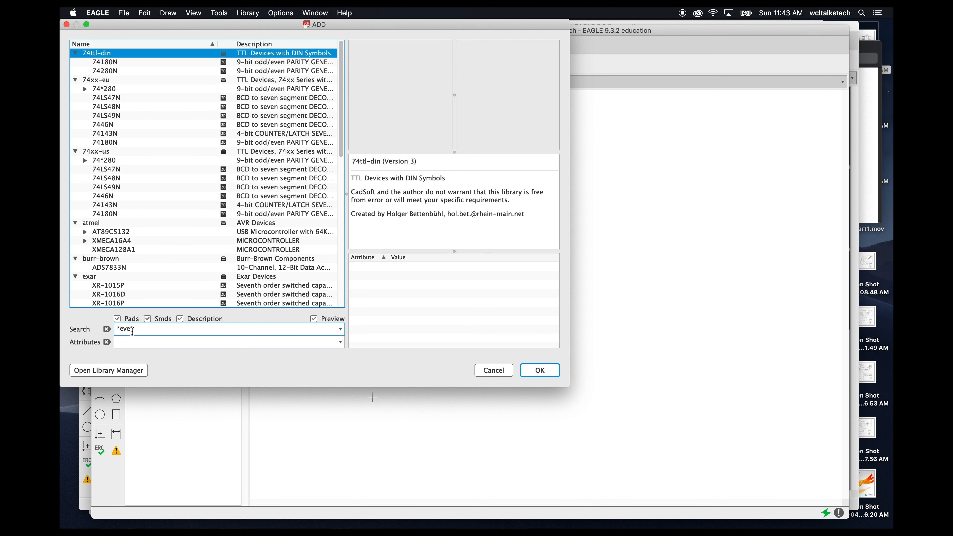
left_click(132, 331)
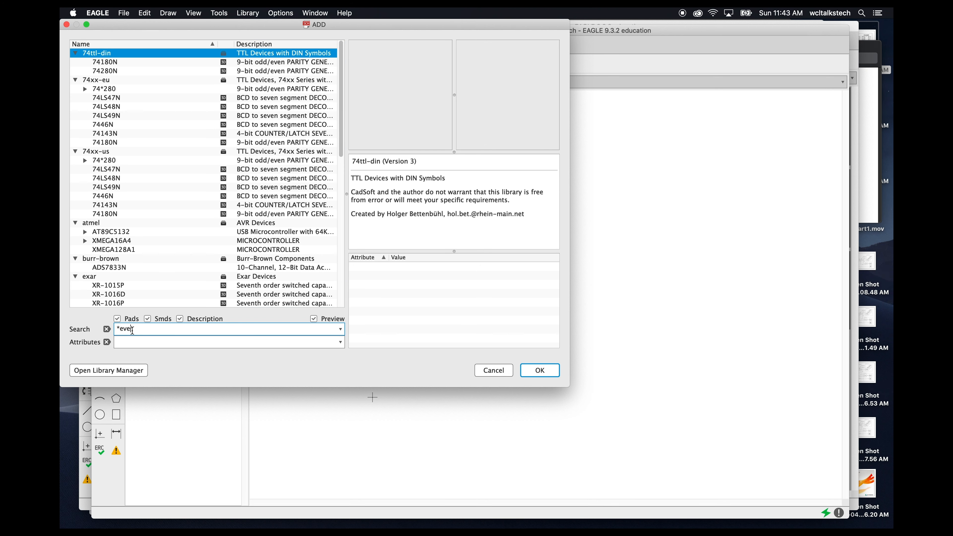
key("BackSpace")
type("3v3*")
key("Return")
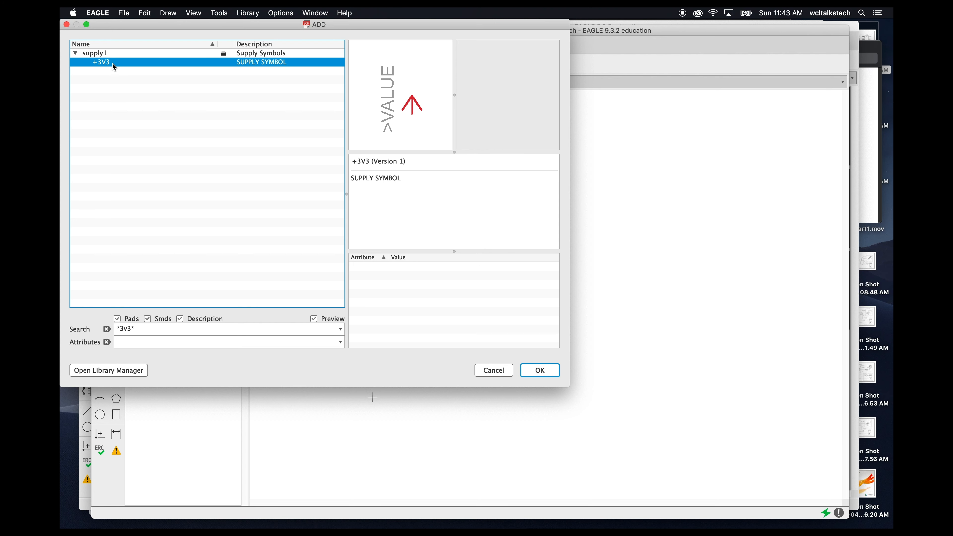
left_click(540, 371)
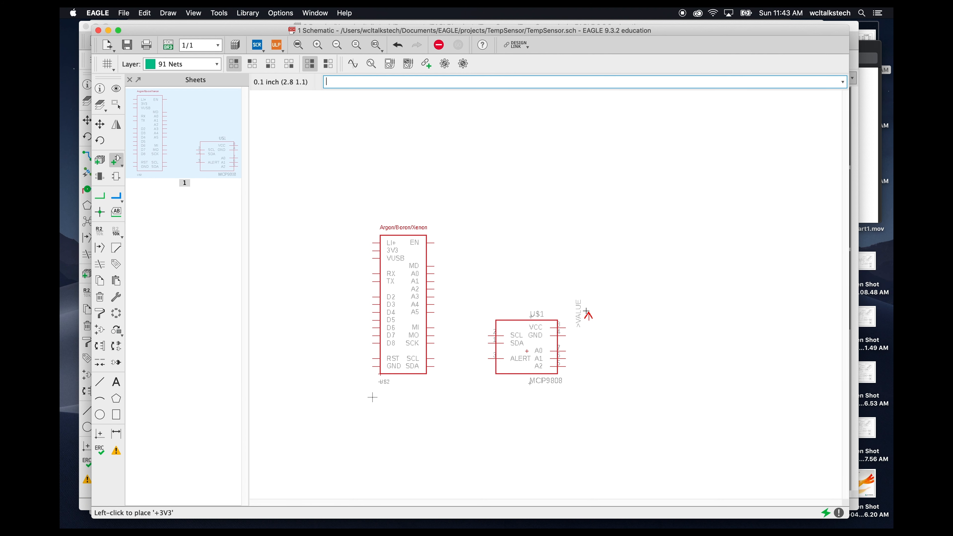
left_click(588, 301)
left_click(473, 292)
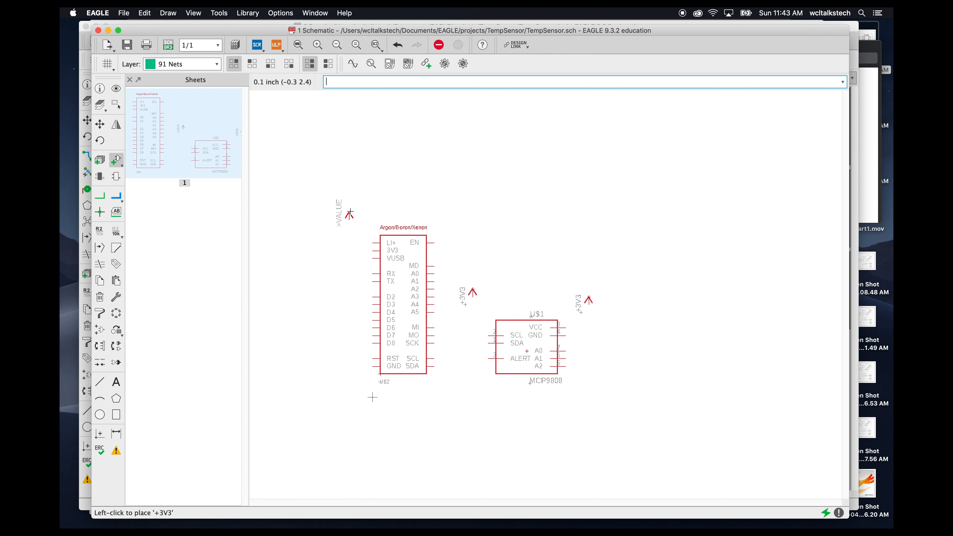
left_click(349, 214)
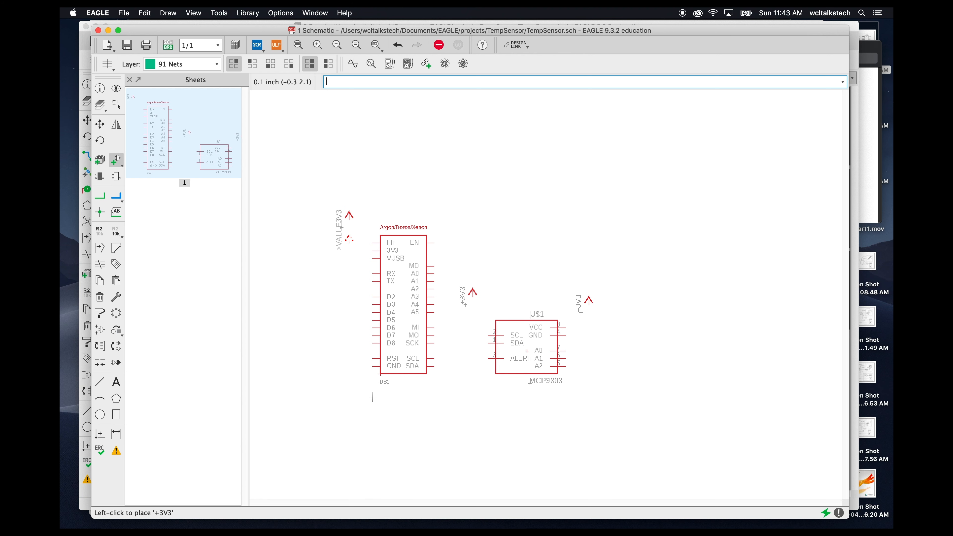
key("Escape")
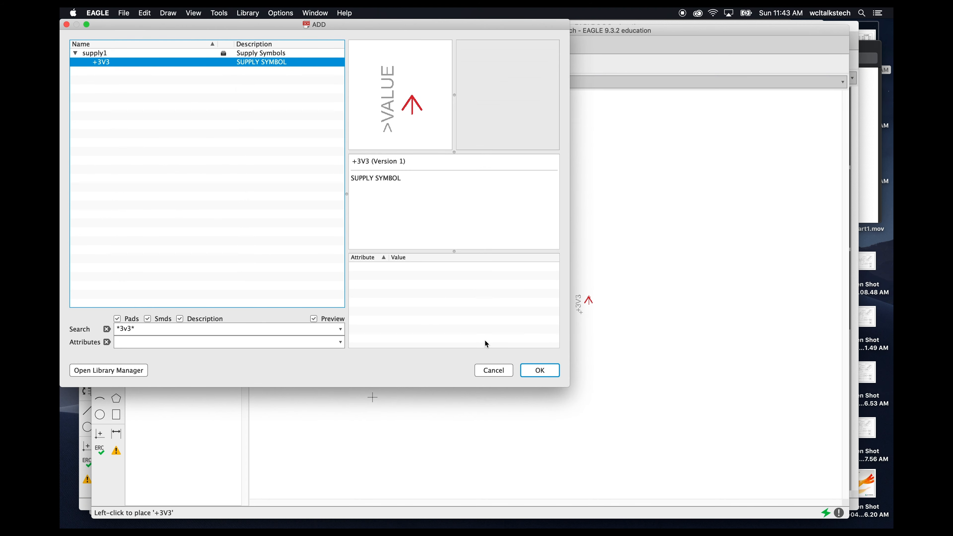
key("Escape")
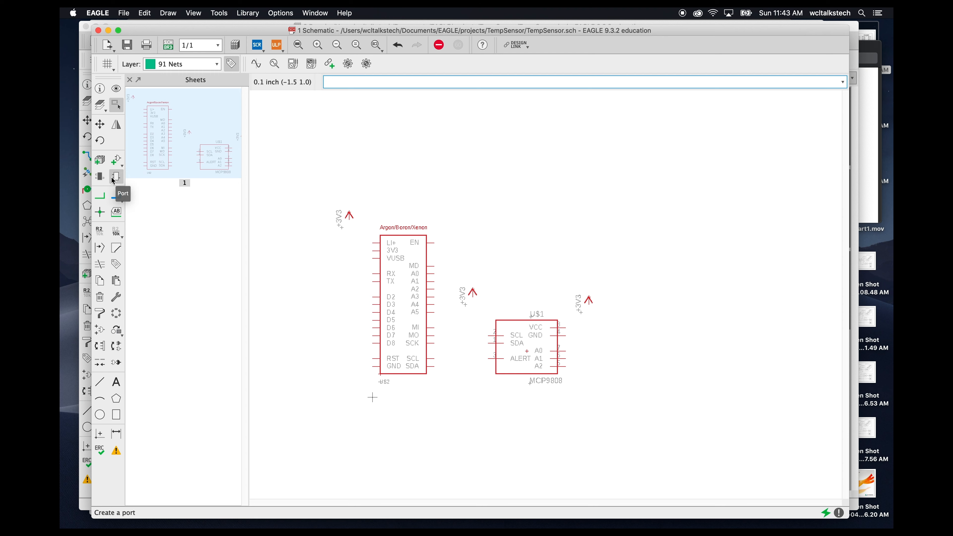
- Add the GND supply symbol from supply1 and place two copies below the template and MCP9808 symbols
left_click(116, 160)
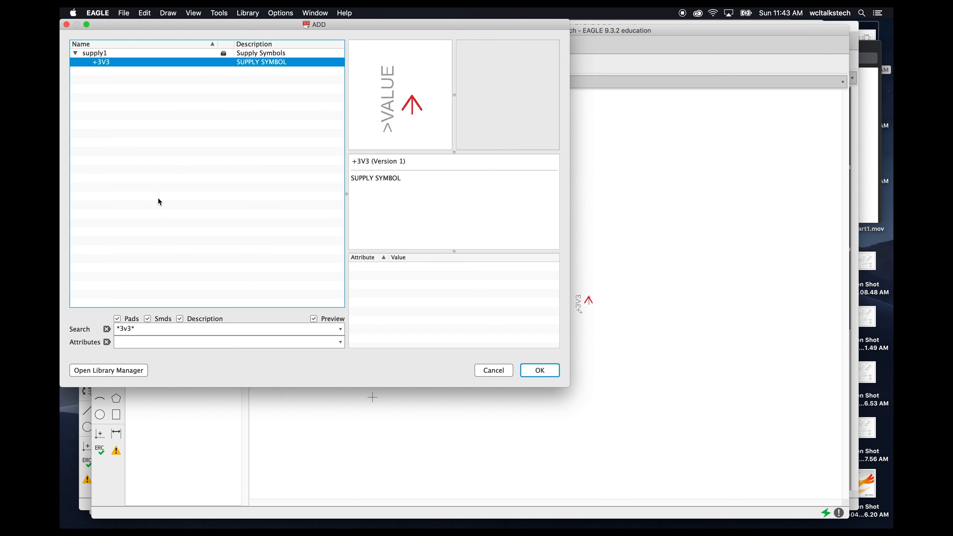
double_click(123, 329)
type("GND")
key("Return")
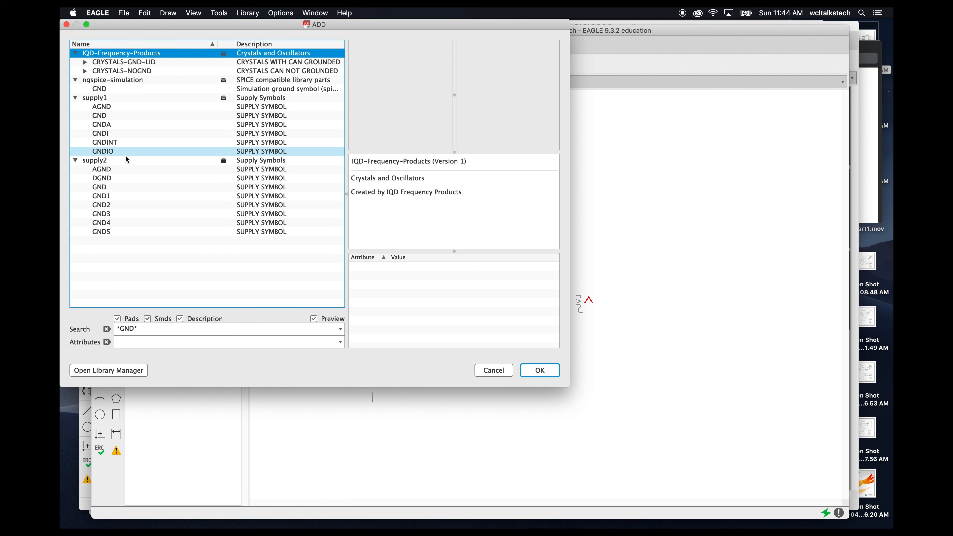
left_click(111, 117)
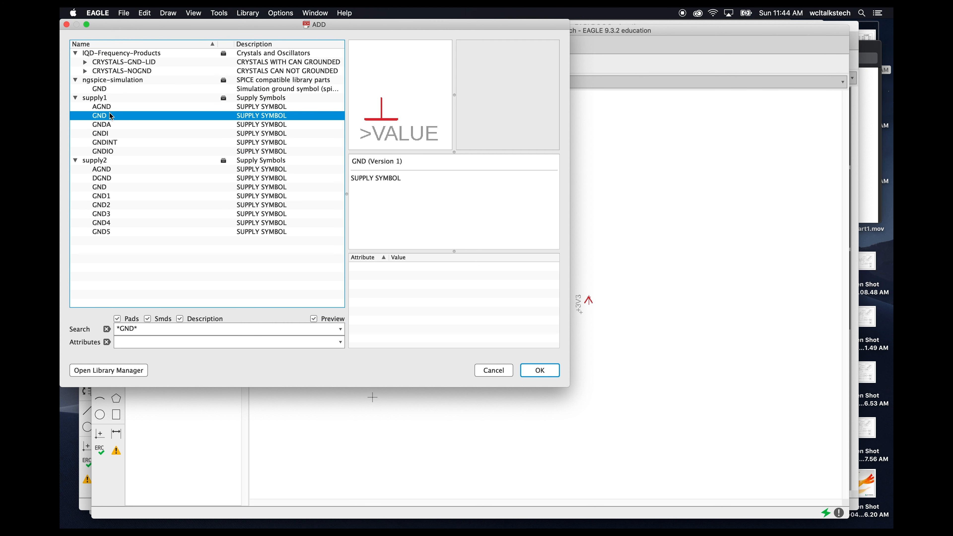
left_click(539, 370)
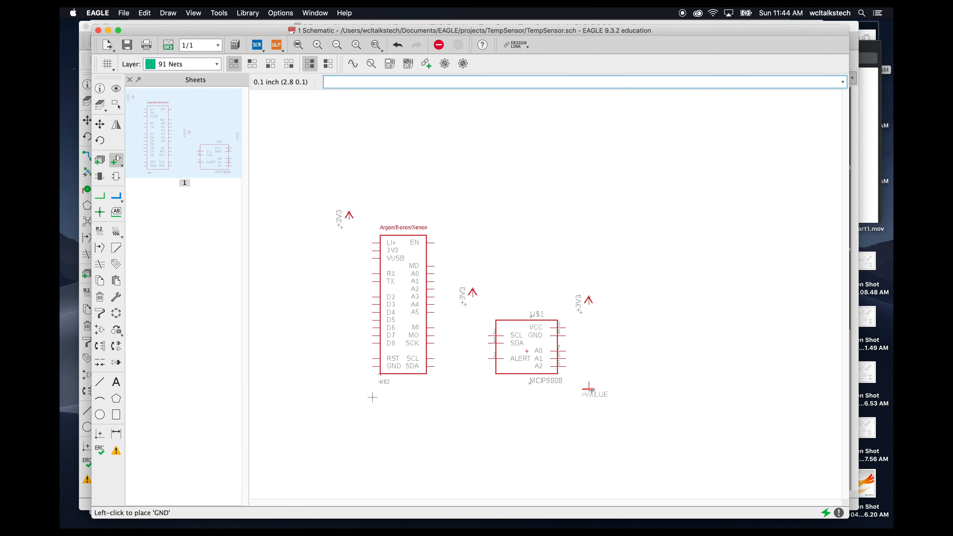
left_click(596, 390)
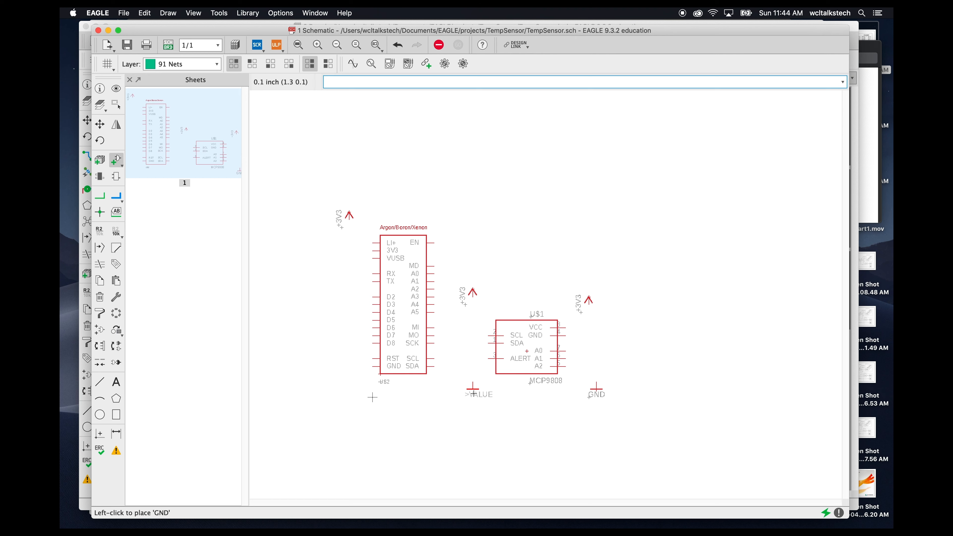
left_click(341, 380)
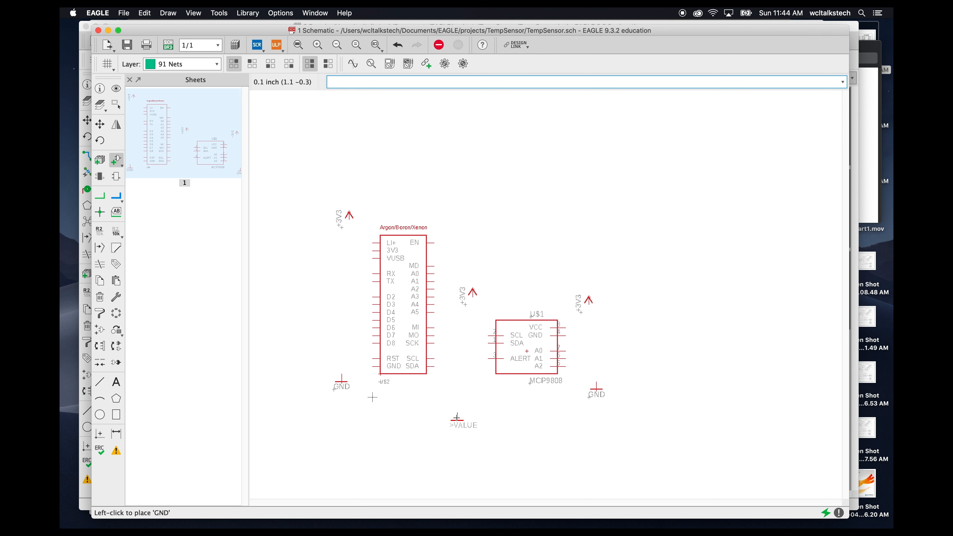
key("Escape")
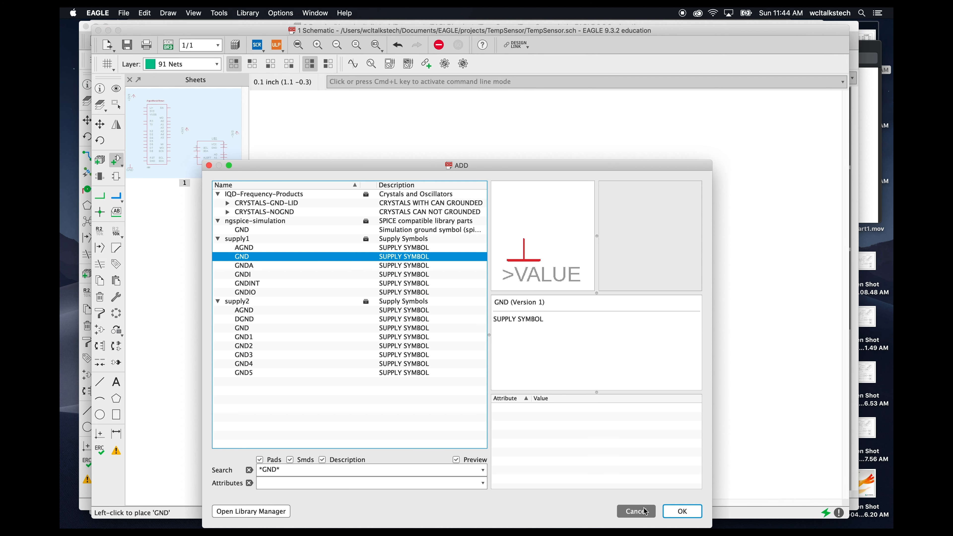
left_click(636, 511)
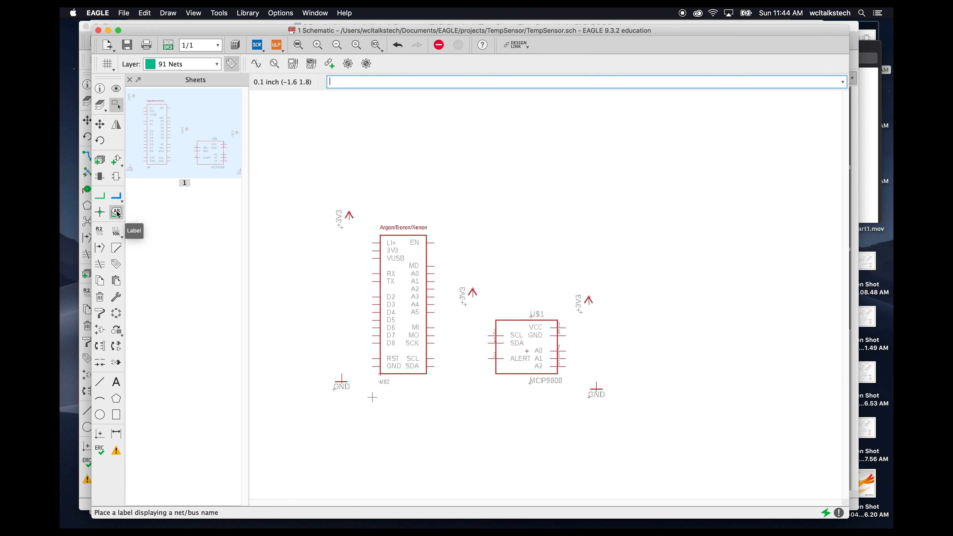
- Open Add Part, clear the search filter, and expand the R-US_ resistor device in the rcl library
left_click(117, 158)
left_click(141, 331)
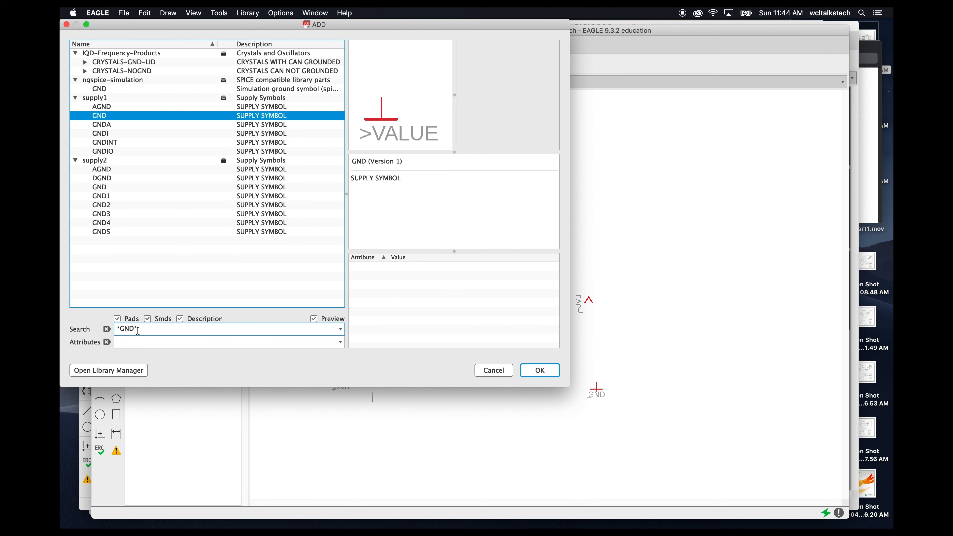
double_click(139, 331)
key("BackSpace")
key("BackSpace")
key("BackSpace")
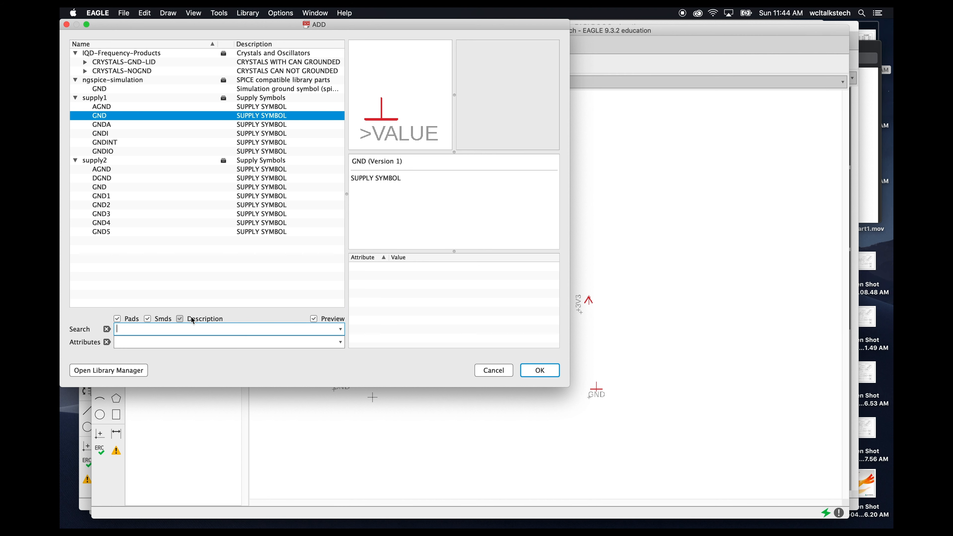
key("Return")
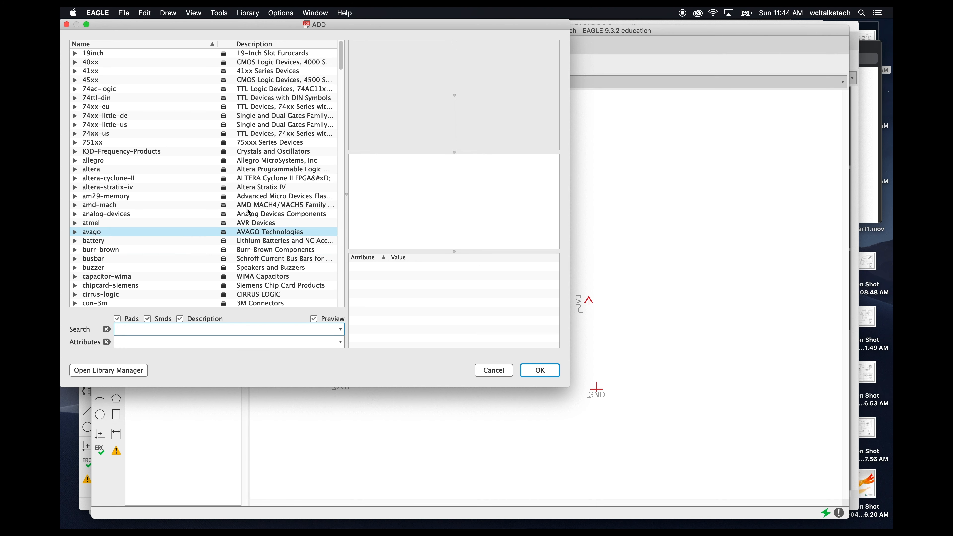
left_click(343, 112)
left_click_drag(343, 112, 359, 250)
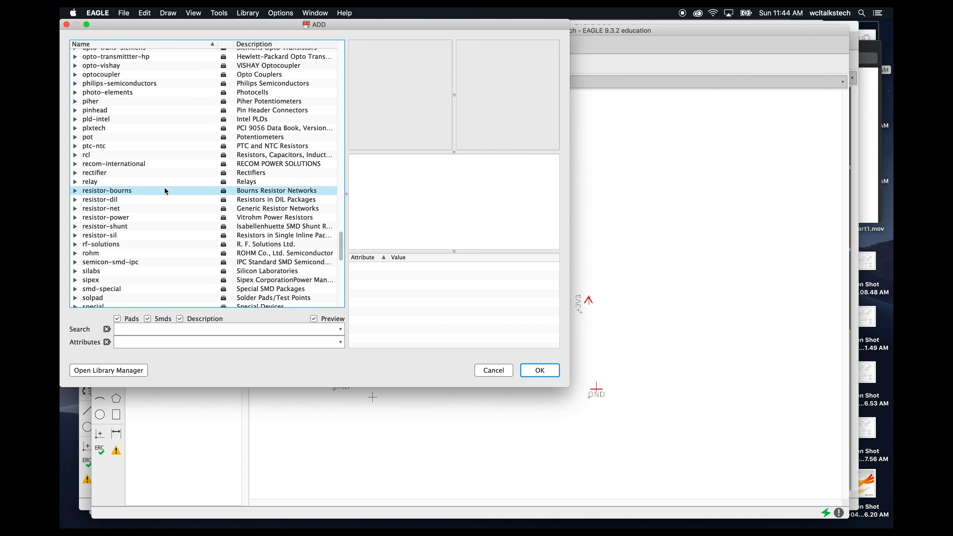
double_click(81, 157)
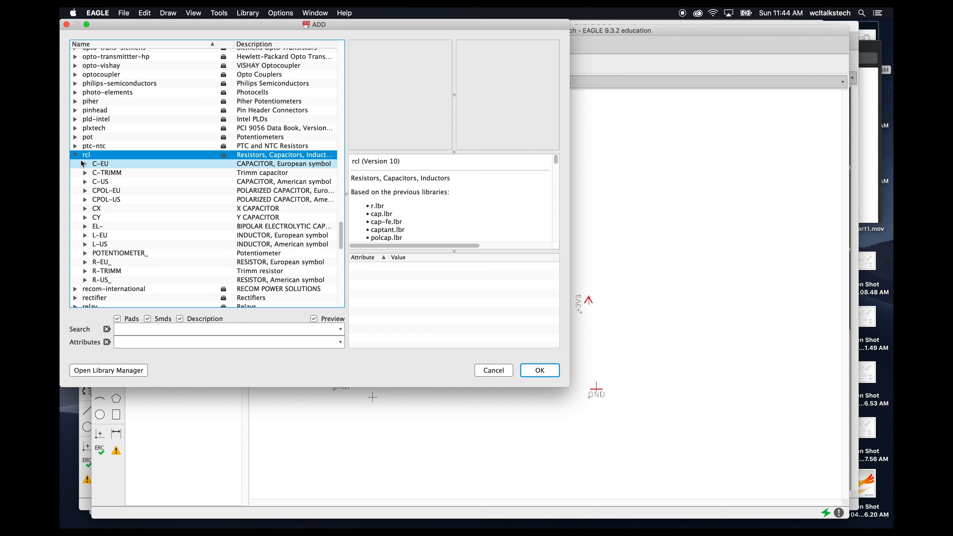
double_click(86, 282)
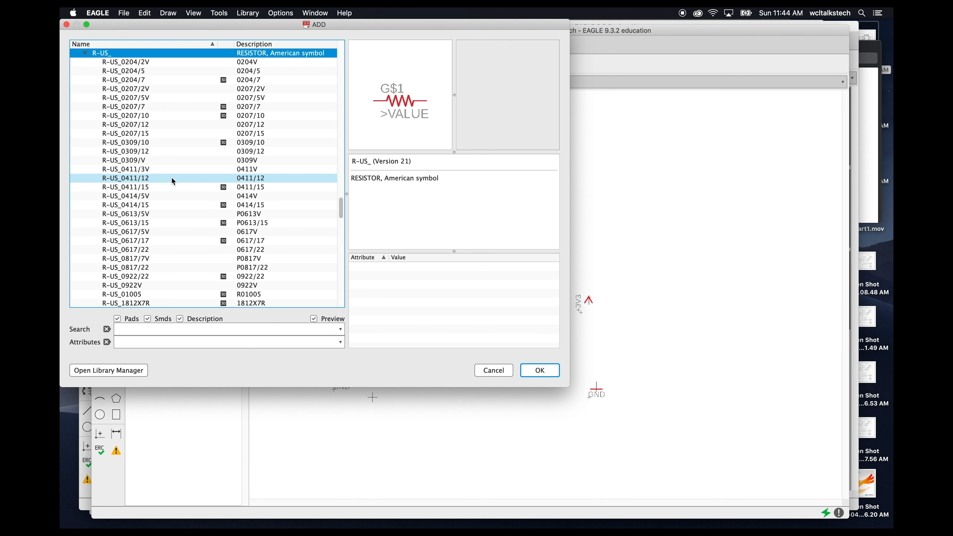
- Choose the R-US_R0805 package variant of the resistor and confirm the selection
scroll(167, 185, "down", 3)
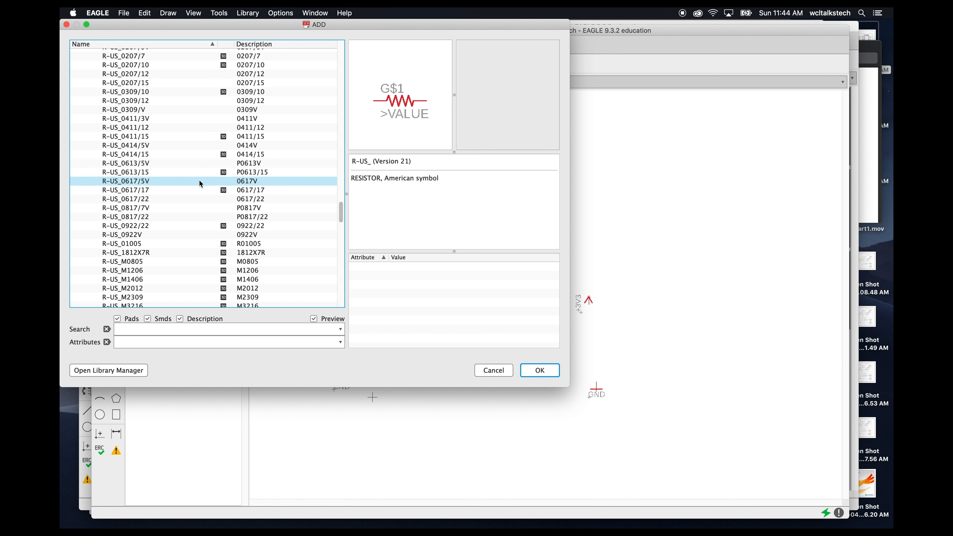
scroll(199, 178, "down", 3)
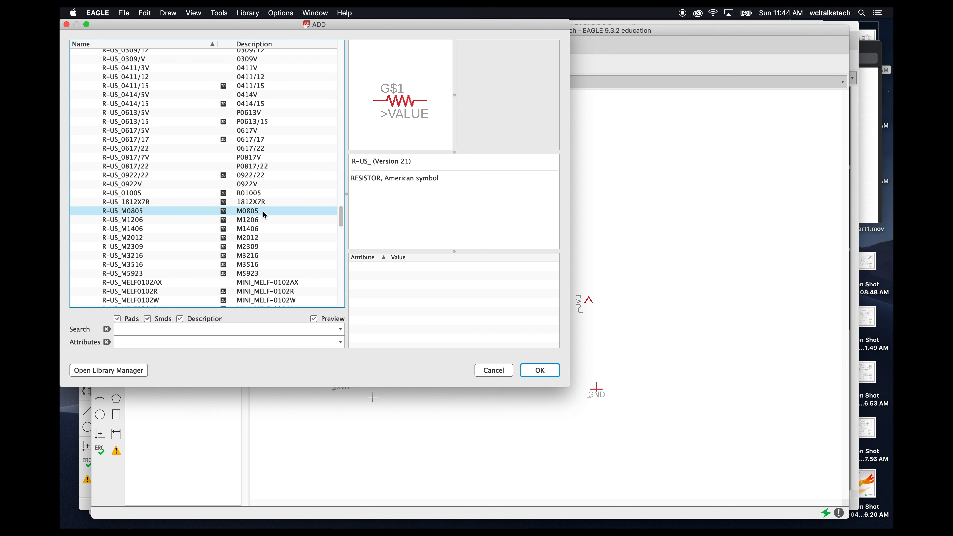
left_click(202, 212)
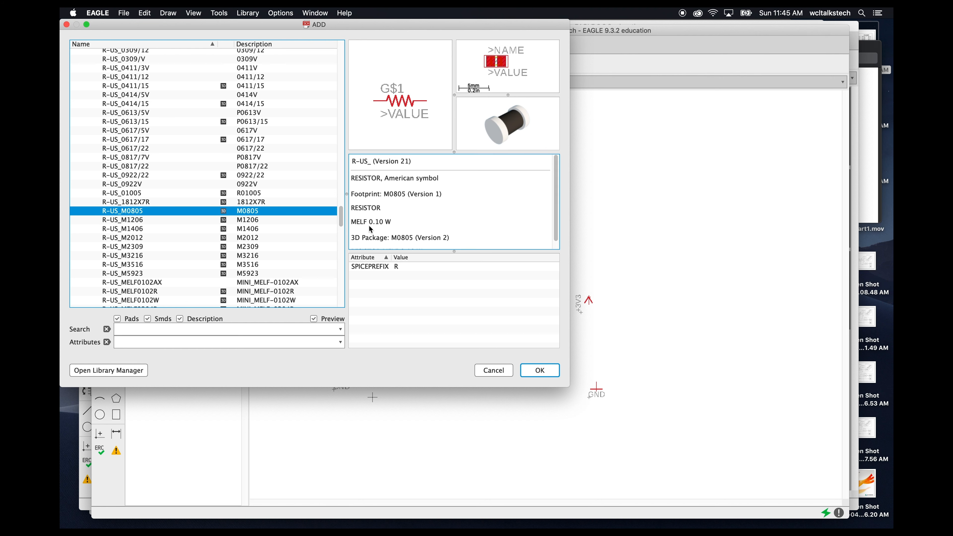
scroll(304, 225, "down", 5)
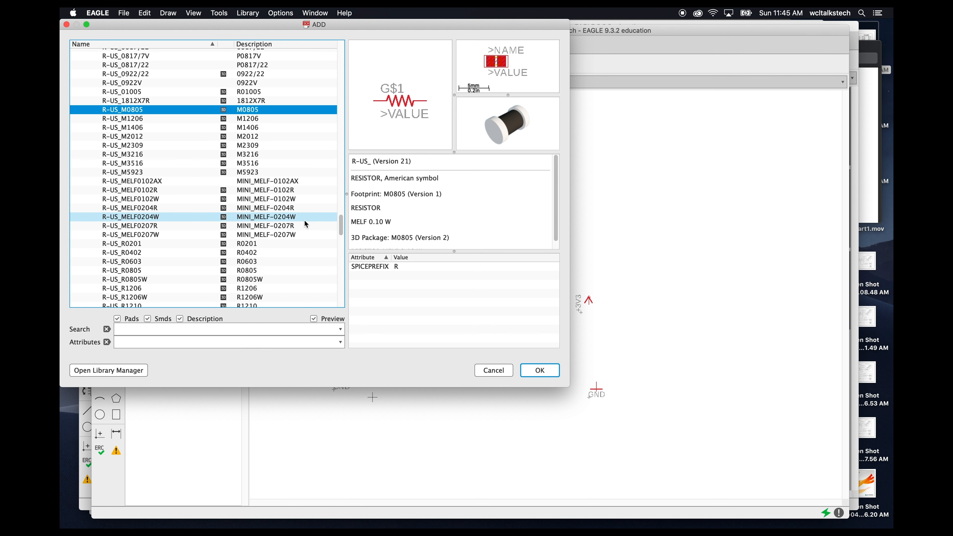
left_click(290, 269)
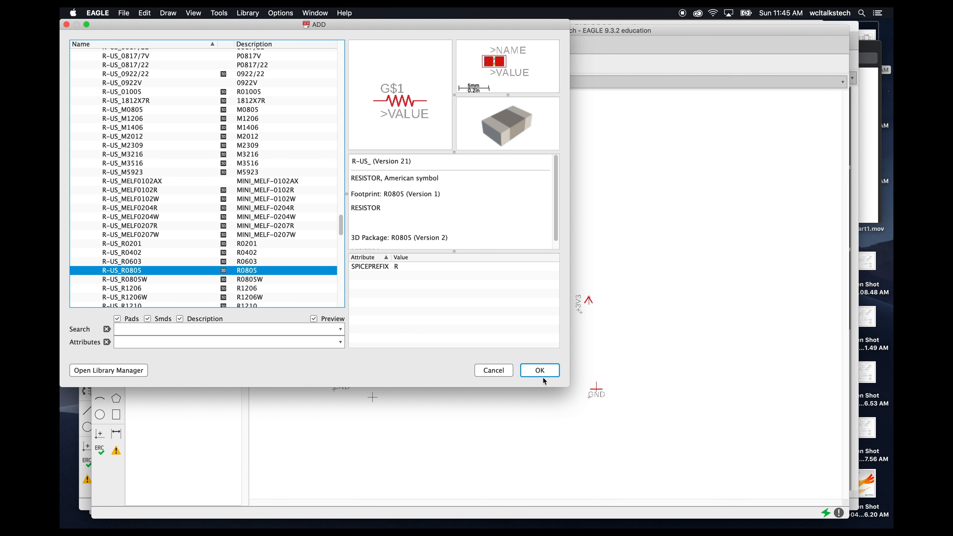
left_click(540, 371)
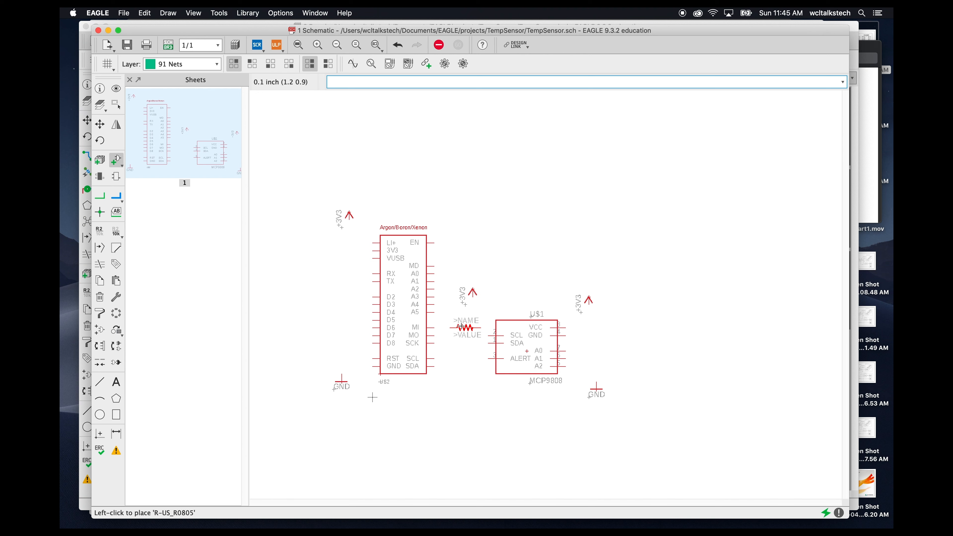
- Rotate the resistor and place two copies above the gap between the template and MCP9808 symbols
right_click(460, 327)
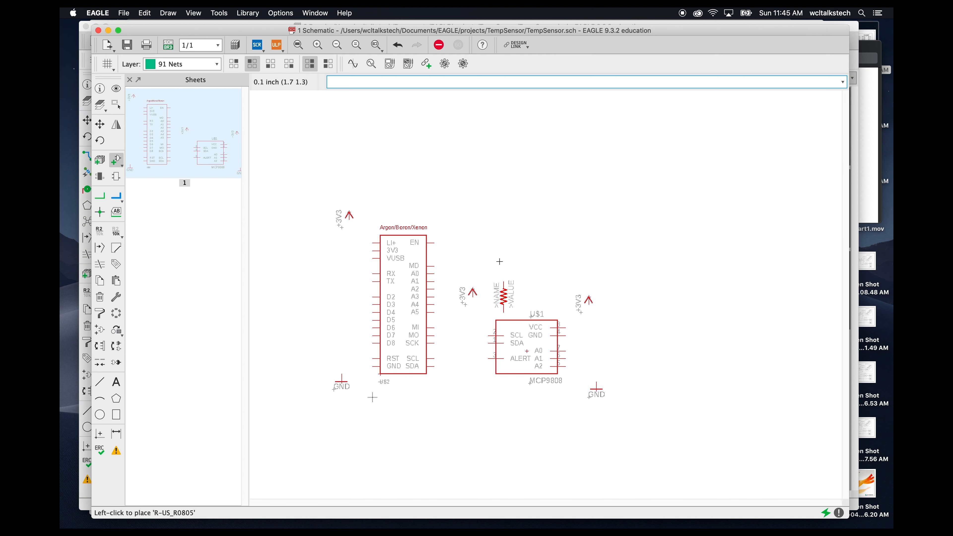
left_click(478, 232)
left_click(509, 232)
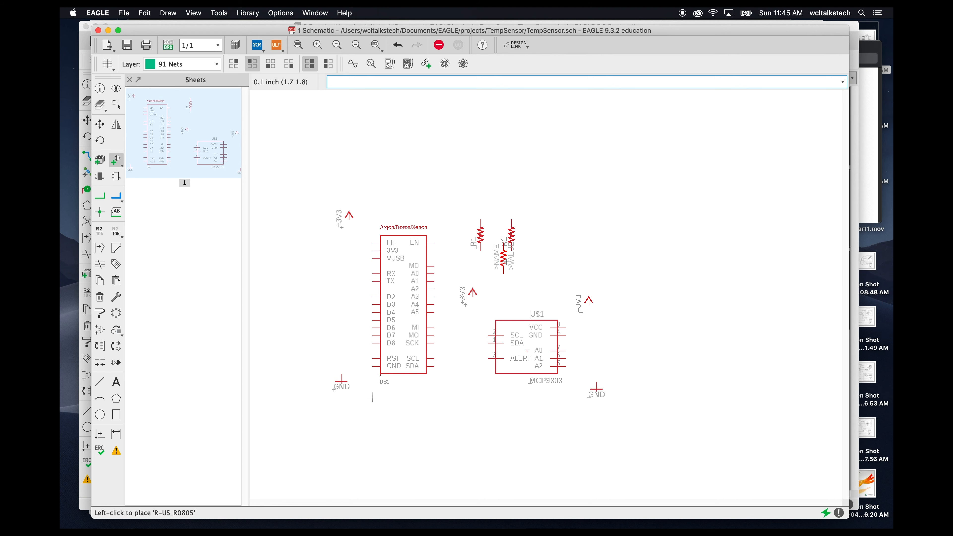
key("Escape")
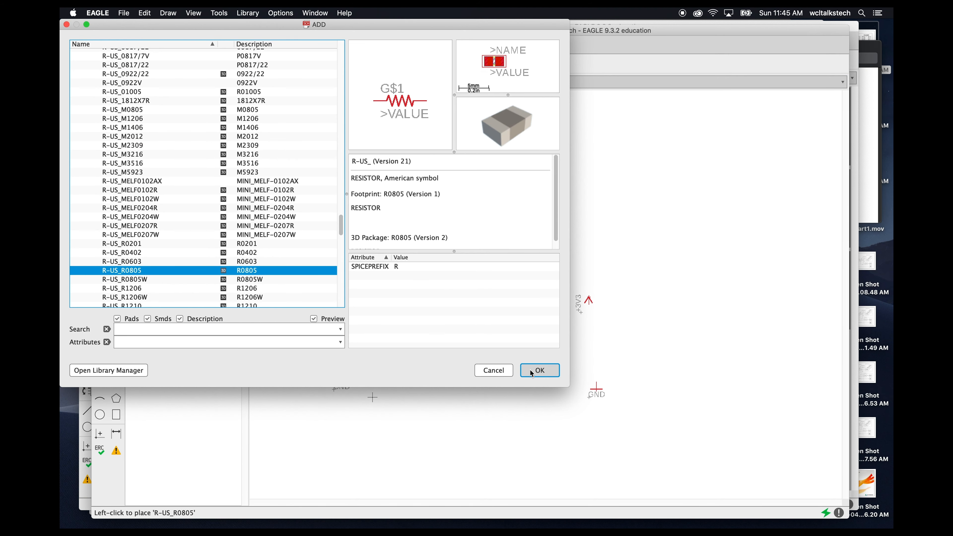
left_click(494, 371)
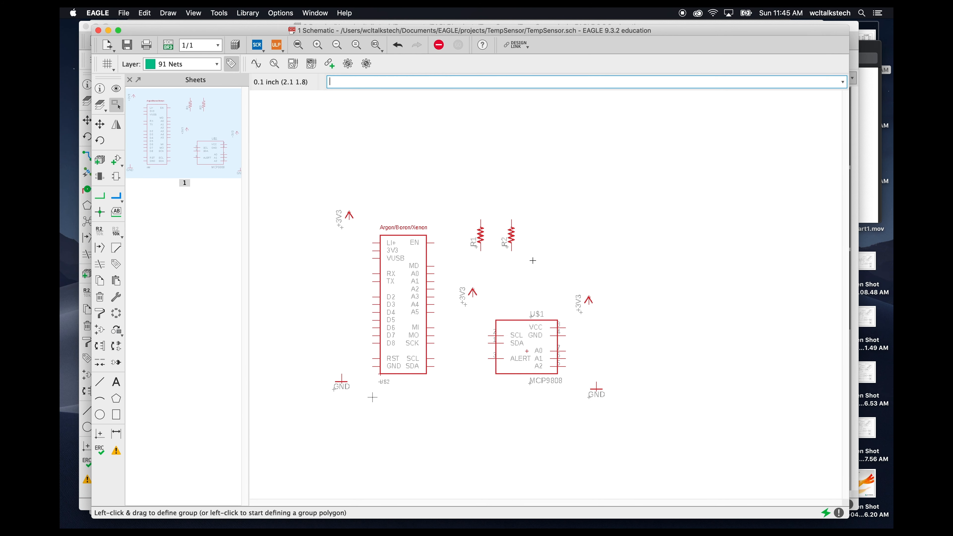
- Move the MCP9808 symbol together with its +3V3 and GND symbols up and to the right
left_click_drag(490, 288, 639, 417)
right_click(528, 351, "ctrl")
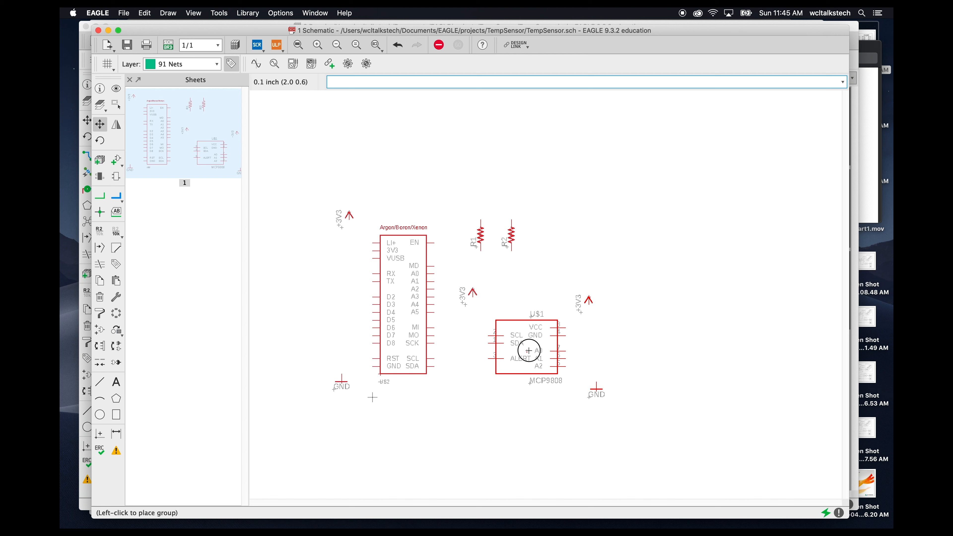
left_click(574, 308)
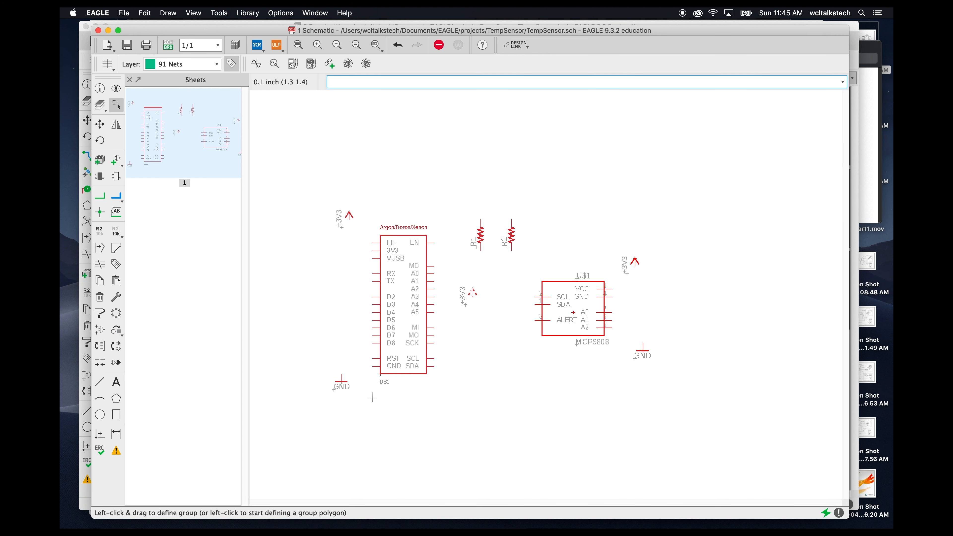
- Rearrange the two resistors and a +3V3 supply symbol between the template and MCP9808 symbols
left_click_drag(474, 292, 472, 196)
left_click_drag(482, 235, 465, 274)
left_click_drag(518, 248, 484, 274)
left_click_drag(473, 197, 473, 231)
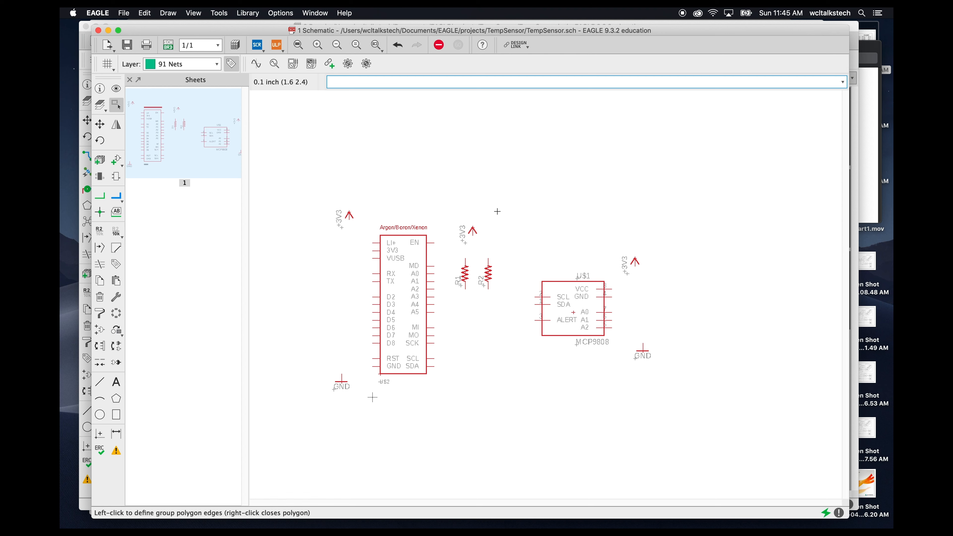
- Draw nets from the lower ends of R2 and R1 to the MCP9808's SCL and SDA pins
left_click(102, 201)
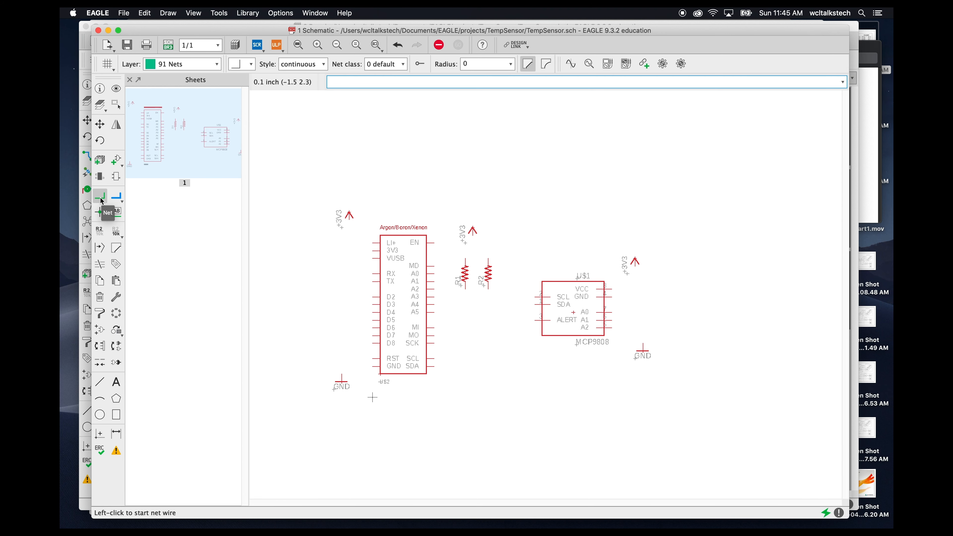
left_click(488, 289)
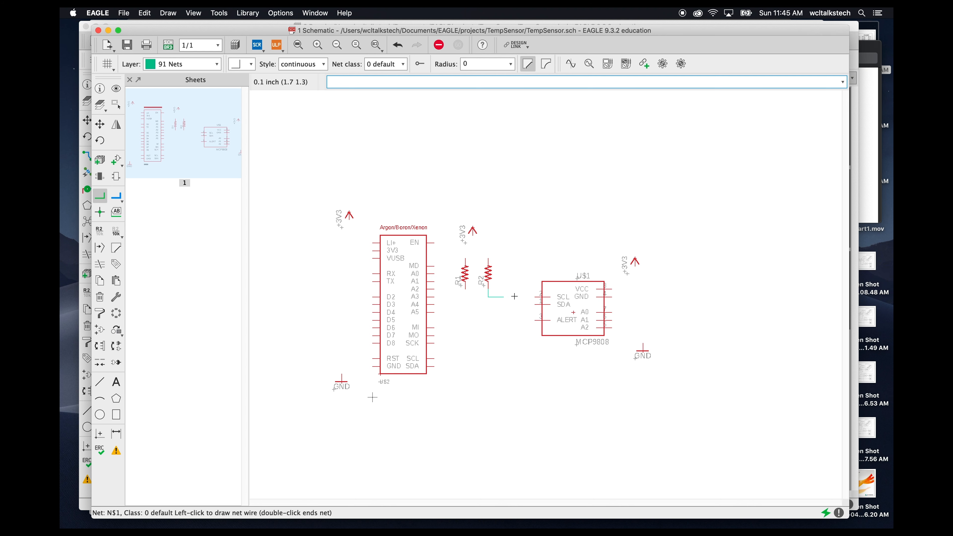
left_click(535, 297)
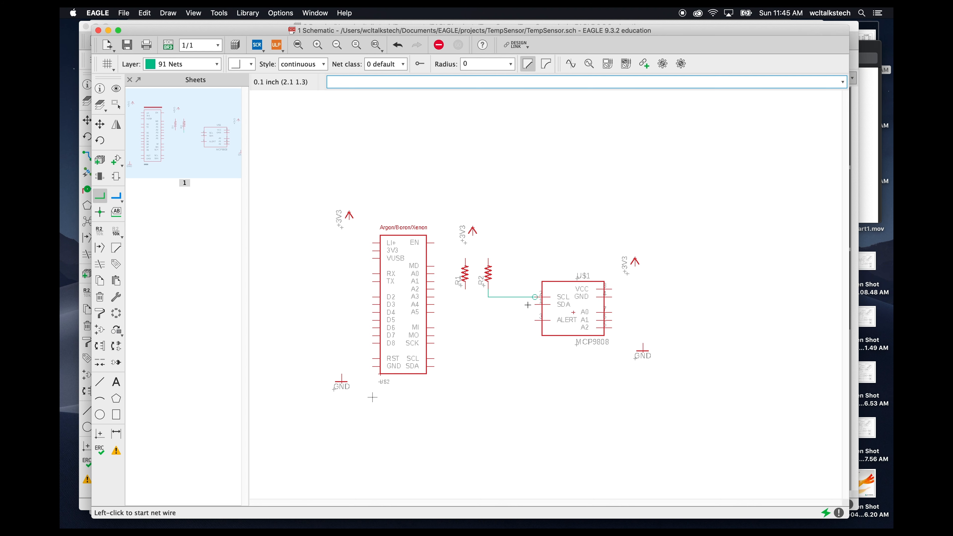
left_click(465, 290)
left_click(535, 304)
- Connect the tops of both resistors to the +3V3 supply symbol with nets
left_click(473, 236)
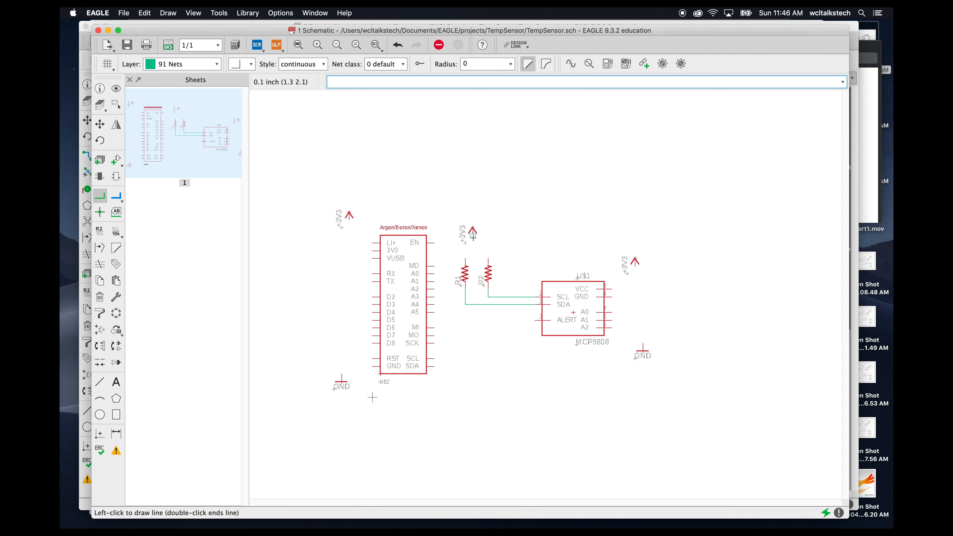
left_click(465, 259)
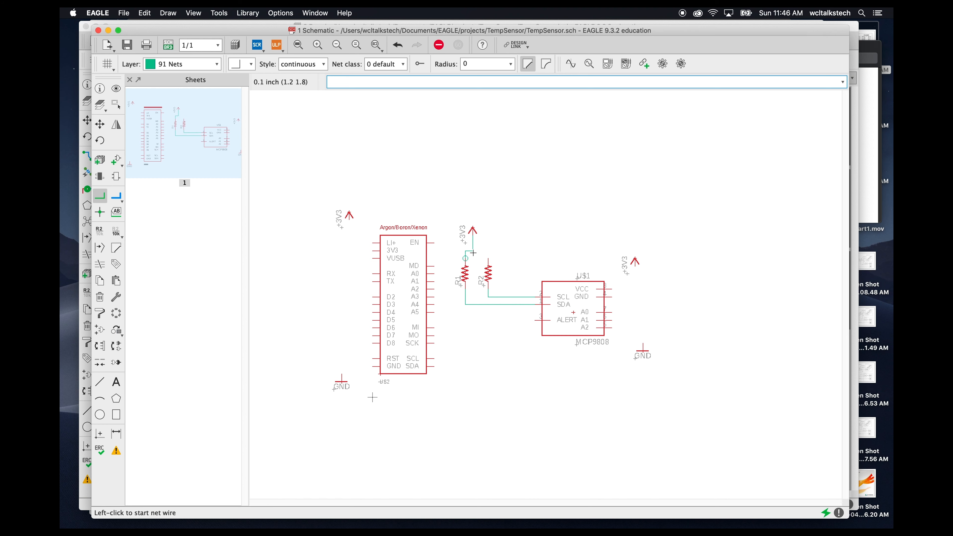
left_click(472, 251)
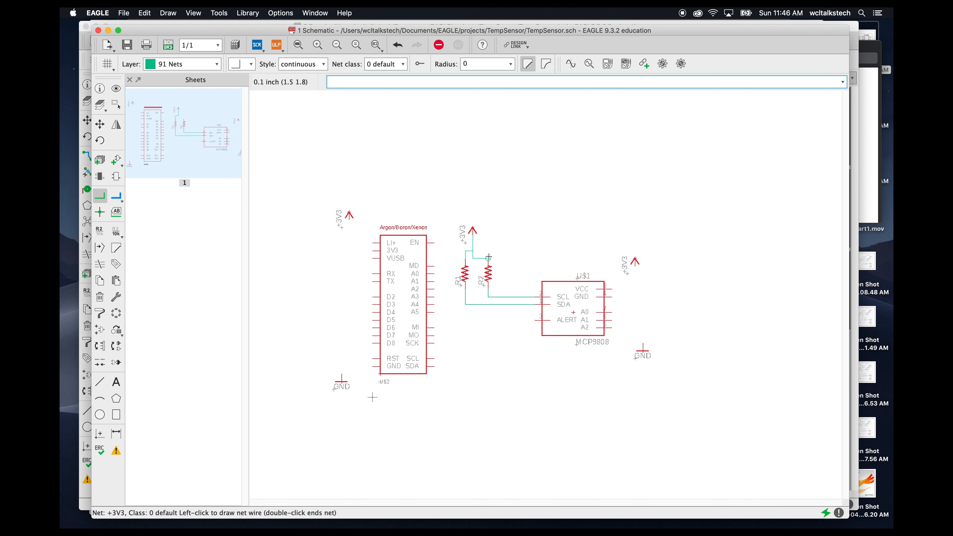
left_click(487, 262)
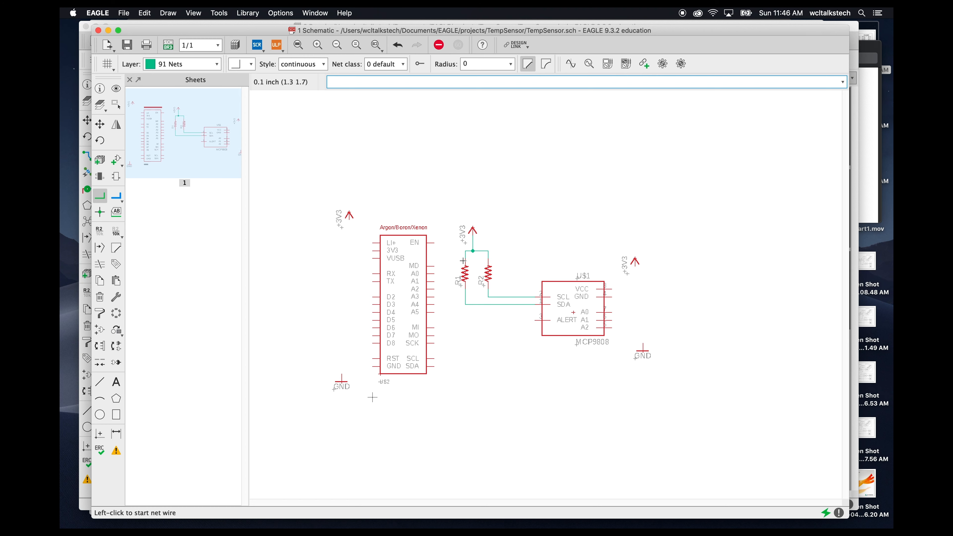
- Set R1's value to 3.3kohms with the Value tool
scroll(451, 254, "up", 2)
scroll(427, 293, "up", 2)
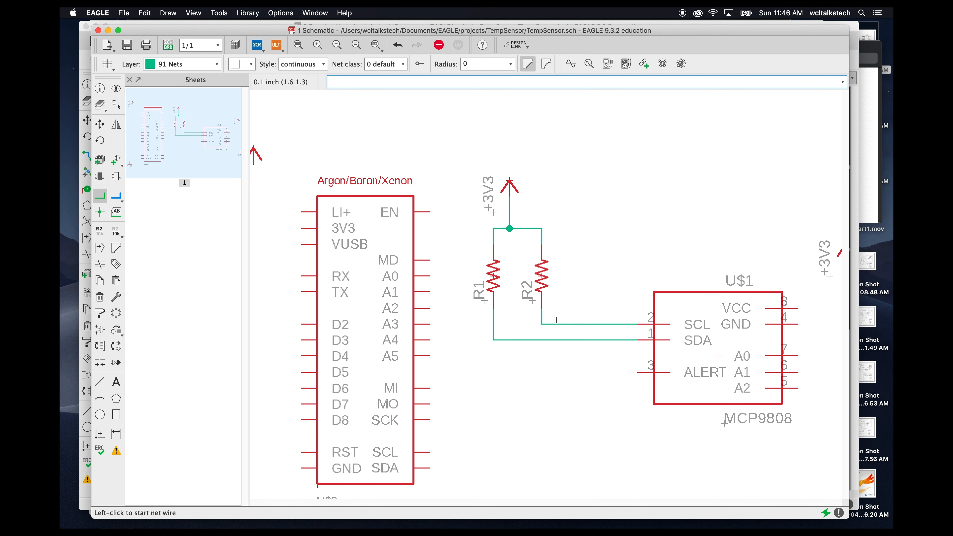
scroll(564, 277, "down", 2)
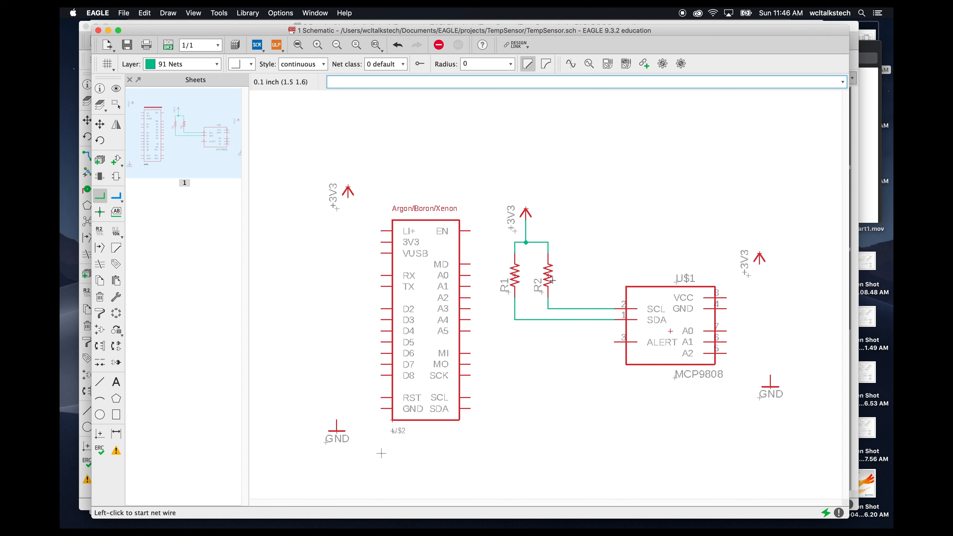
left_click(116, 233)
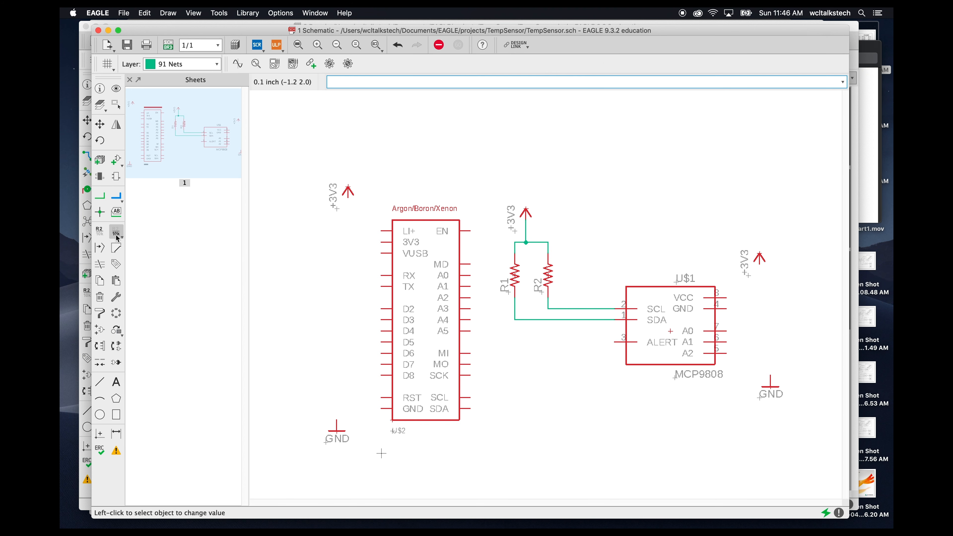
left_click(516, 276)
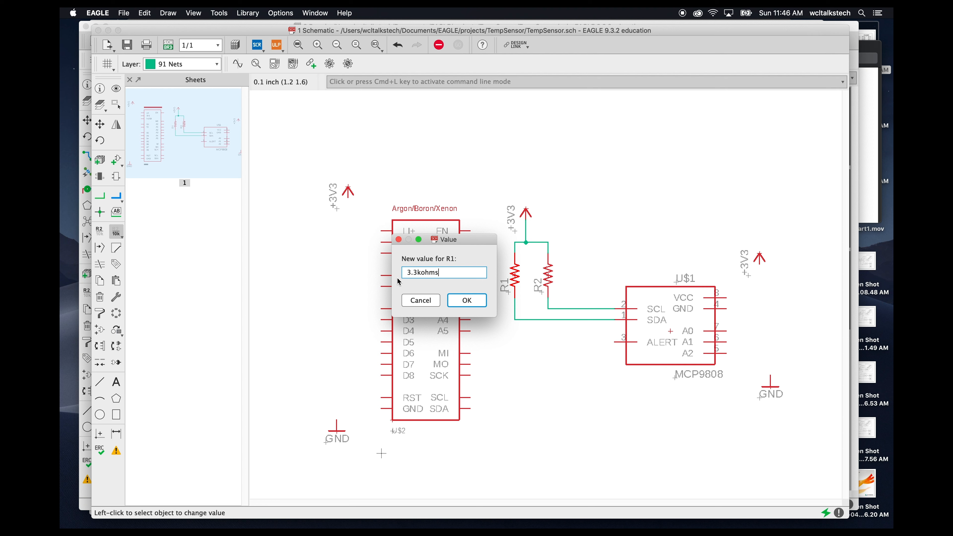
key("Return")
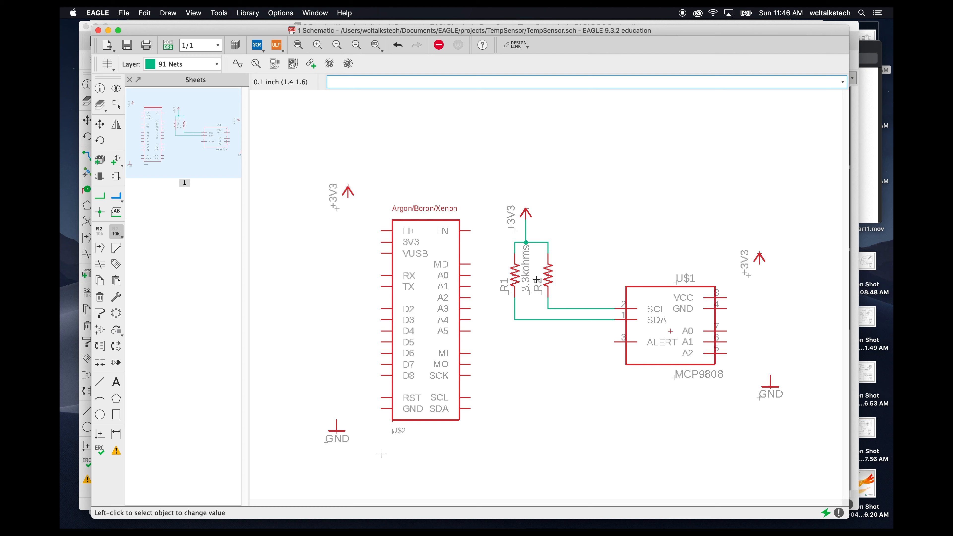
- Set R2's value to 3.3kohms
right_click(549, 278)
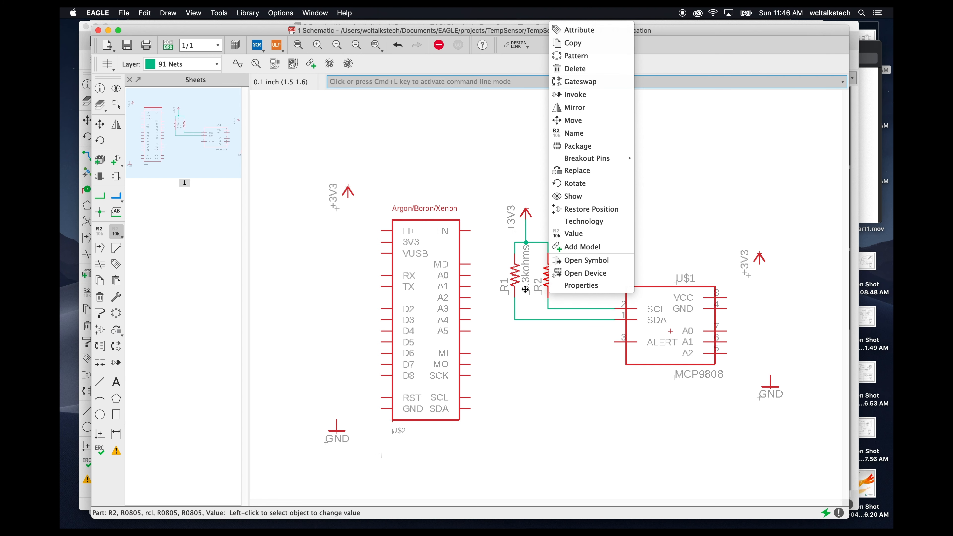
left_click(485, 331)
left_click(549, 276)
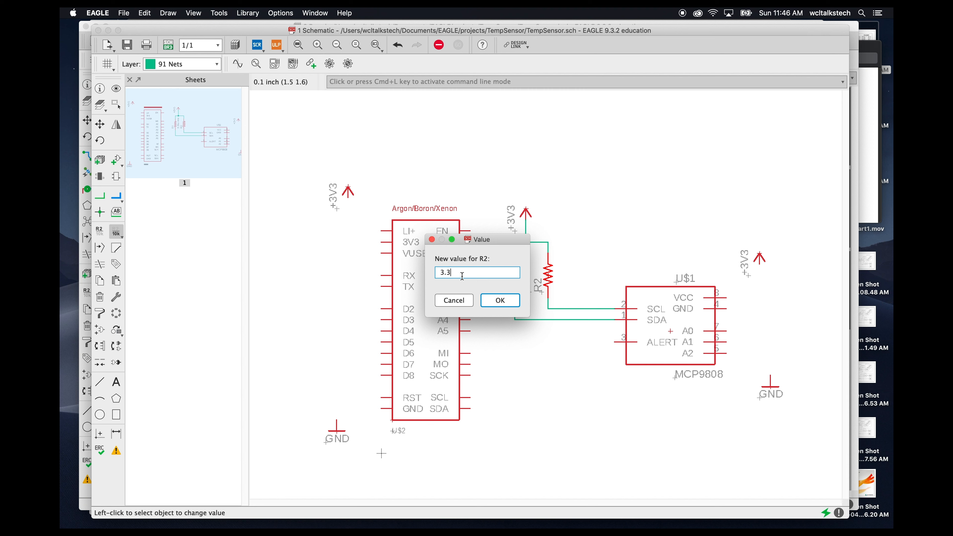
type("3.3kohms")
key("Return")
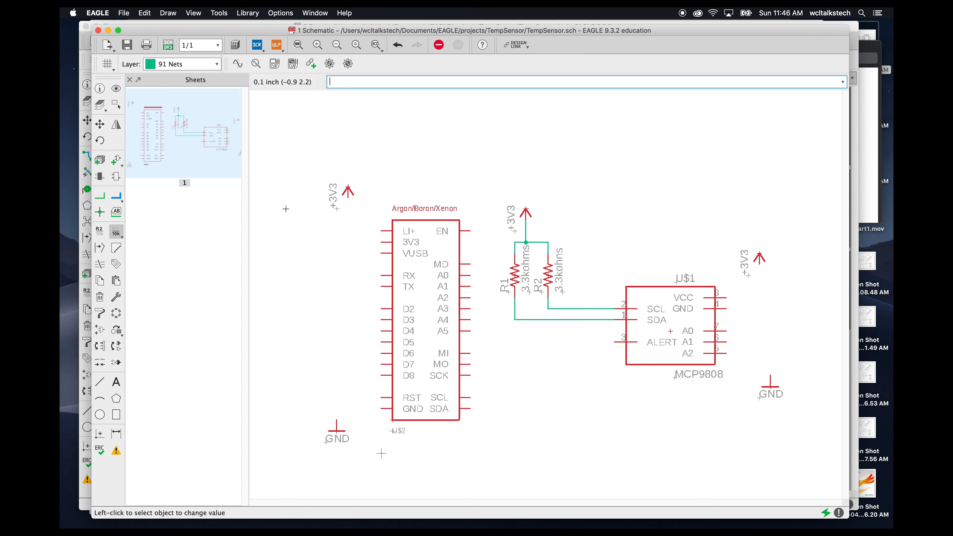
- Draw nets connecting the Argon's 3V3 pin to the +3V3 symbol and its GND pin to the GND symbol
left_click(100, 196)
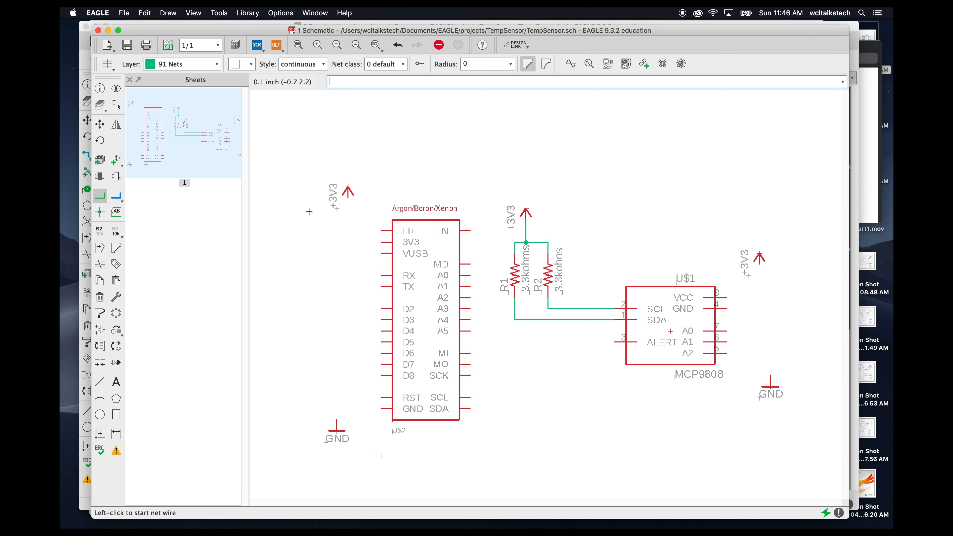
left_click(349, 199)
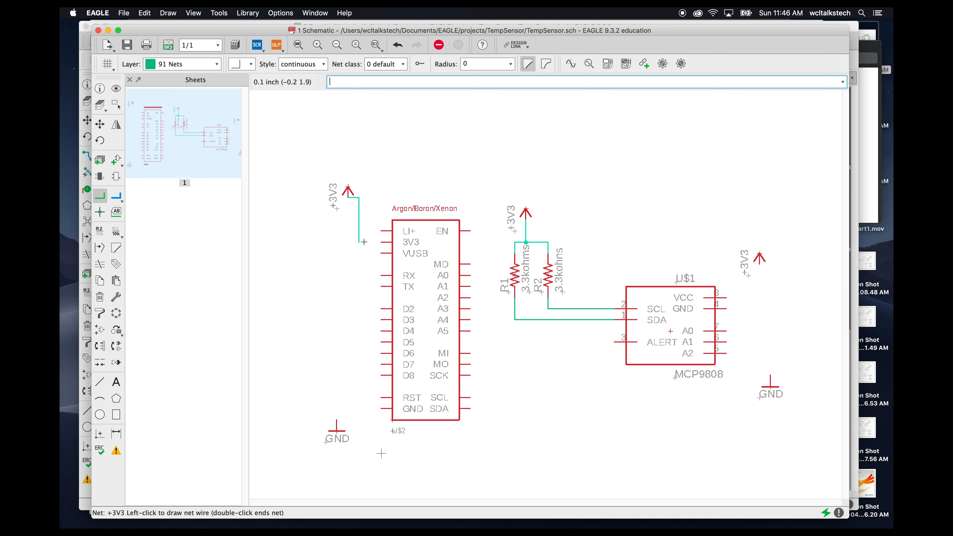
left_click(381, 242)
left_click(381, 408)
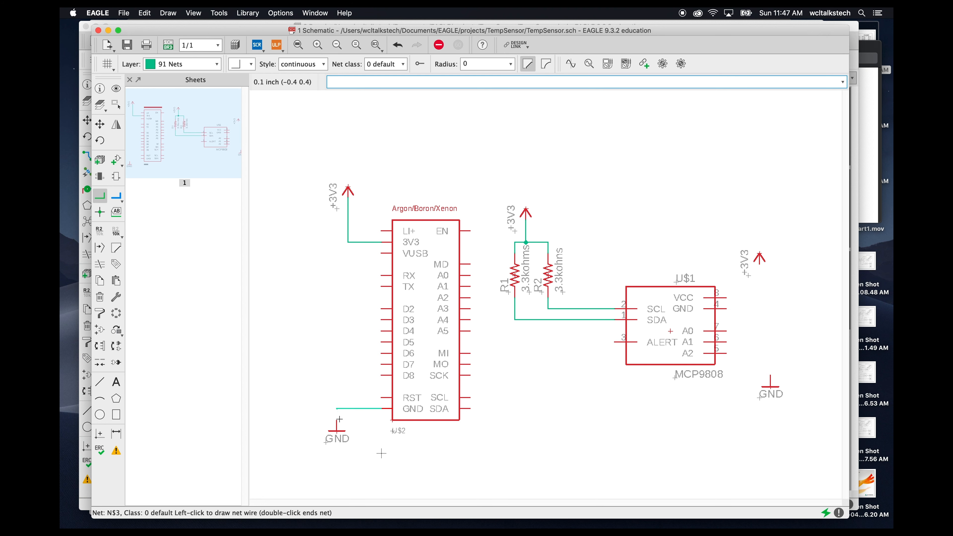
left_click(336, 430)
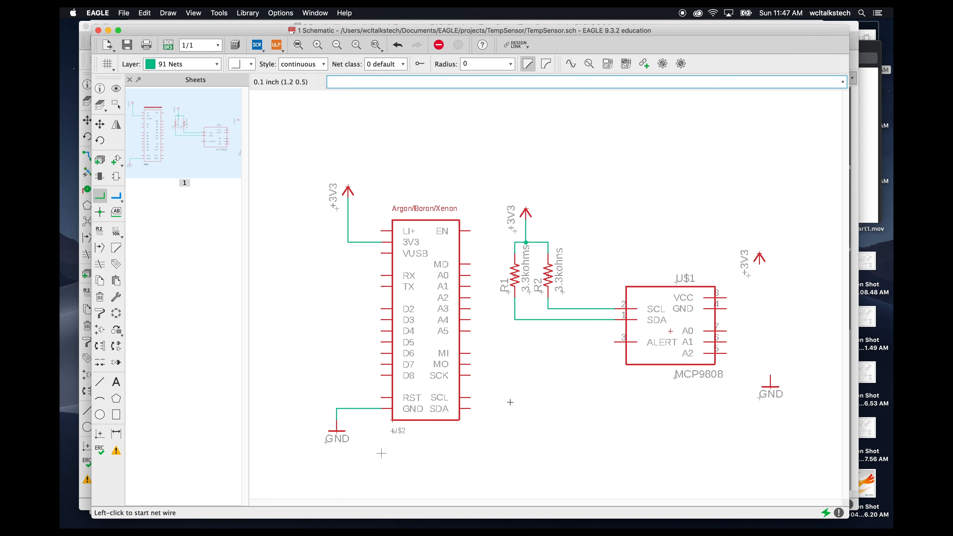
- Connect the Argon's SCL and SDA pins to the SCL and SDA nets of the pull-up resistors
left_click(470, 398)
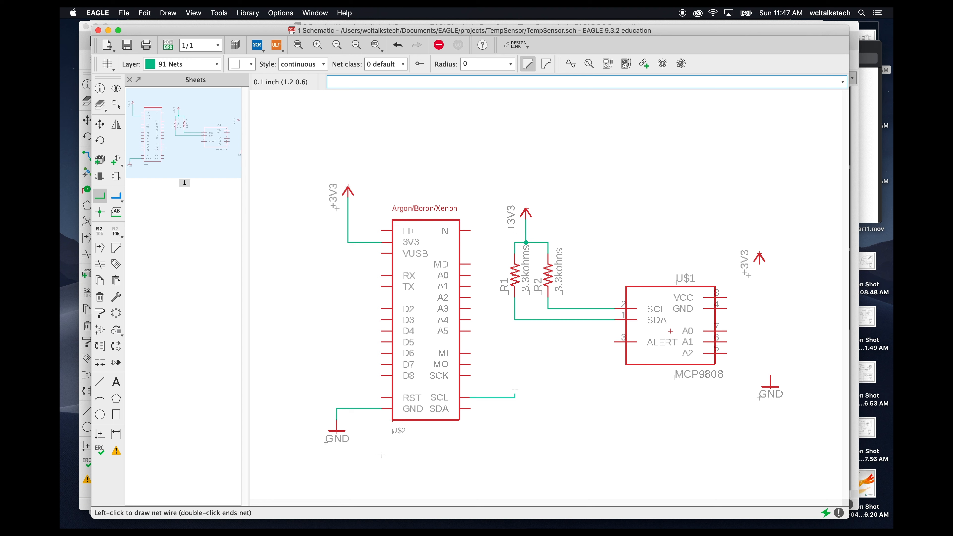
left_click(549, 307)
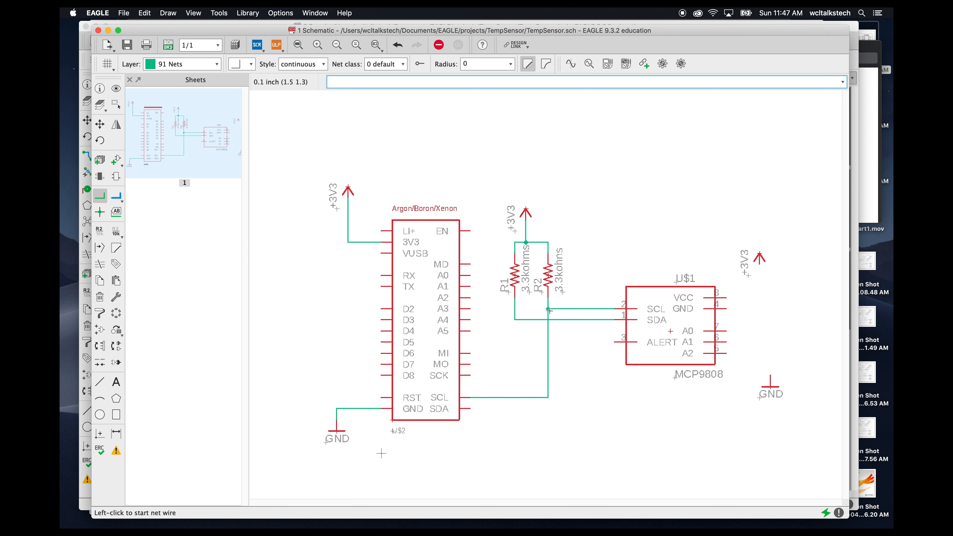
left_click(469, 409)
left_click(515, 317)
- Wire the MCP9808's VCC pin to the +3V3 symbol and its GND pin to the GND symbol
left_click(726, 298)
left_click(758, 264)
left_click(727, 309)
left_click(770, 376)
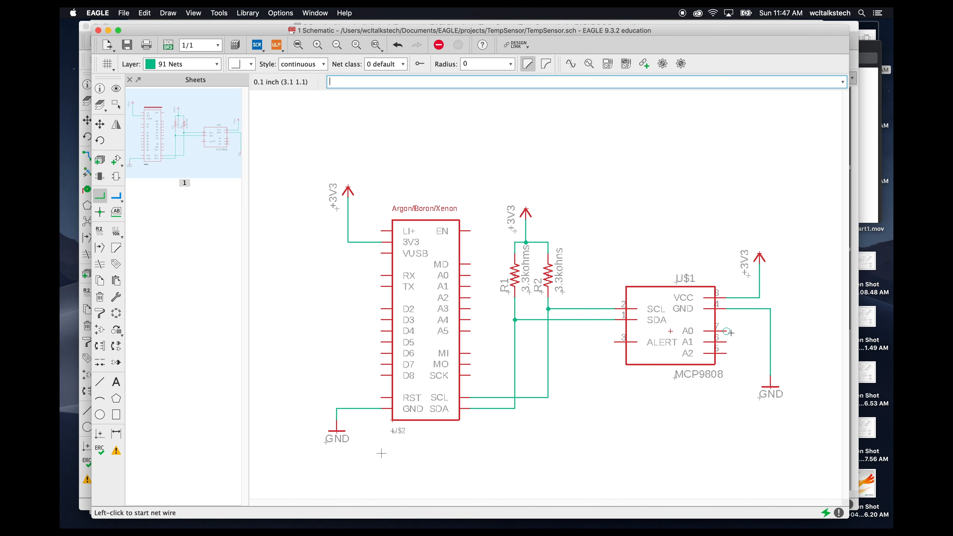
- Tie the MCP9808's A0, A1 and A2 address pins to the ground net
left_click(727, 331)
left_click(770, 331)
left_click(726, 342)
left_click(771, 342)
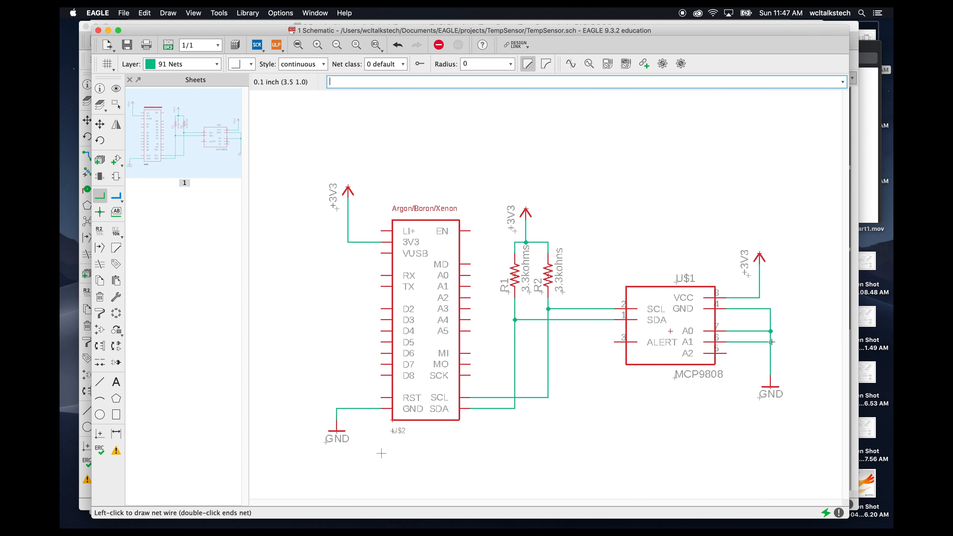
left_click(727, 354)
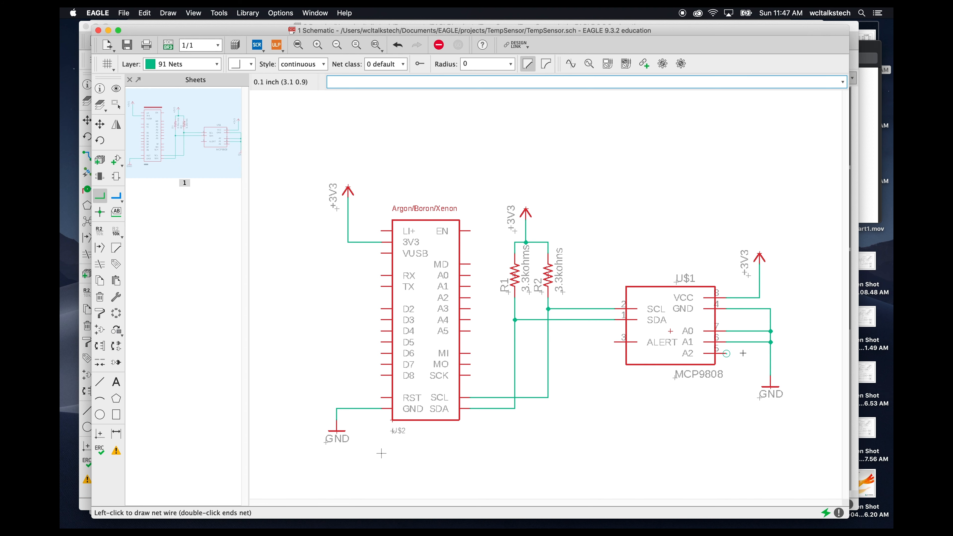
left_click(771, 353)
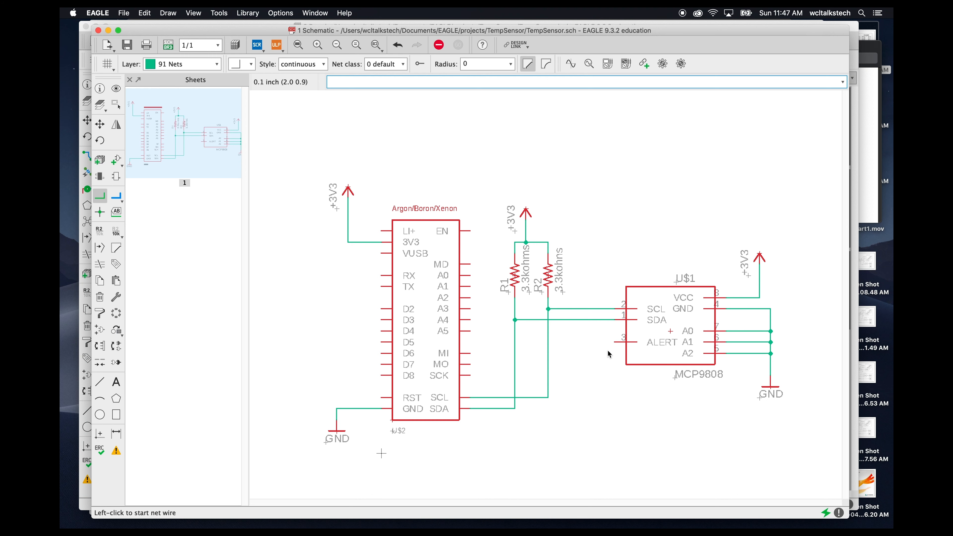
- Route a net from the MCP9808's ALERT pin around to the Argon's D4 pin, then undo it
left_click(614, 343)
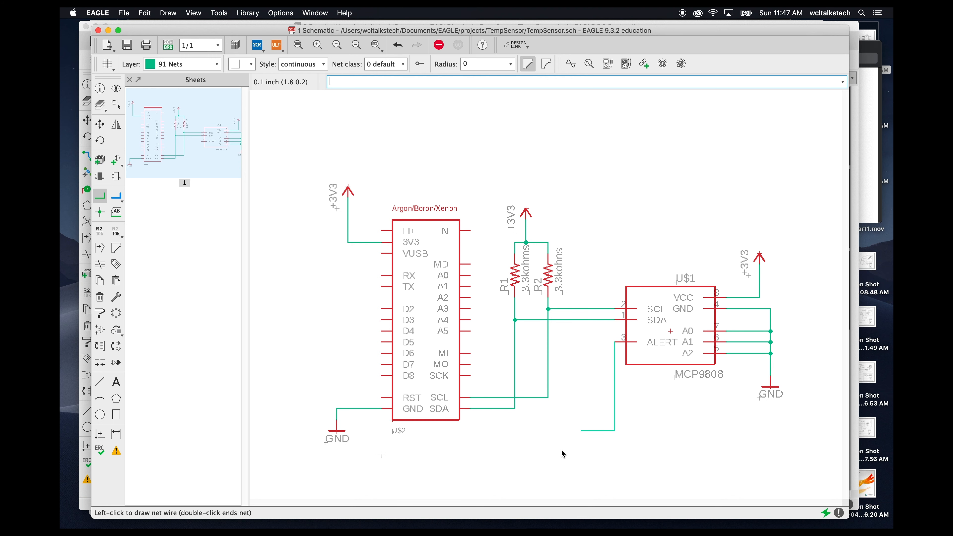
left_click(293, 464)
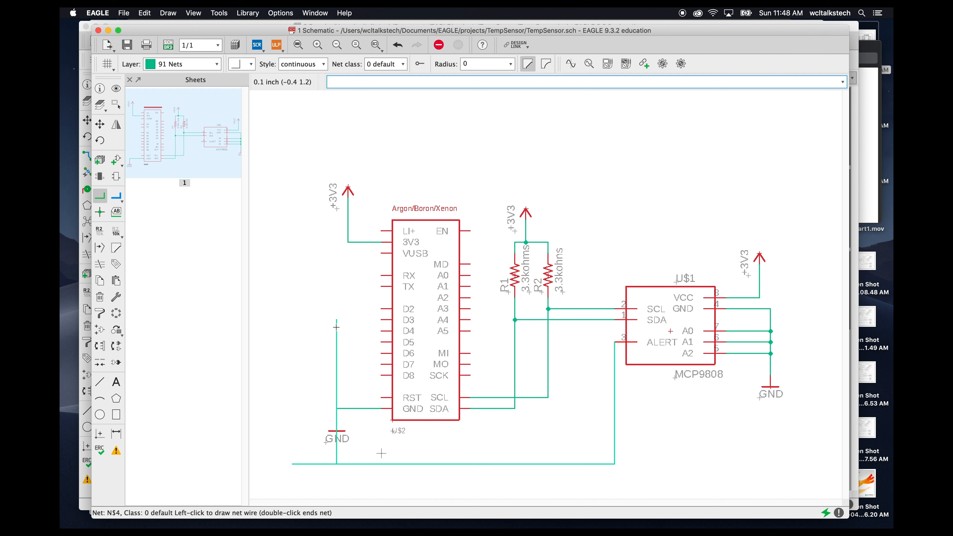
left_click(386, 331)
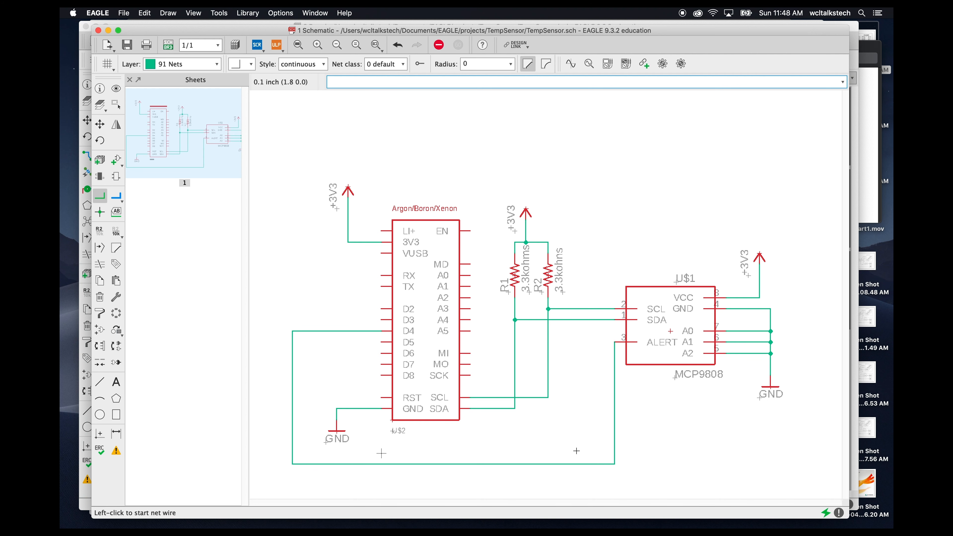
key("Escape")
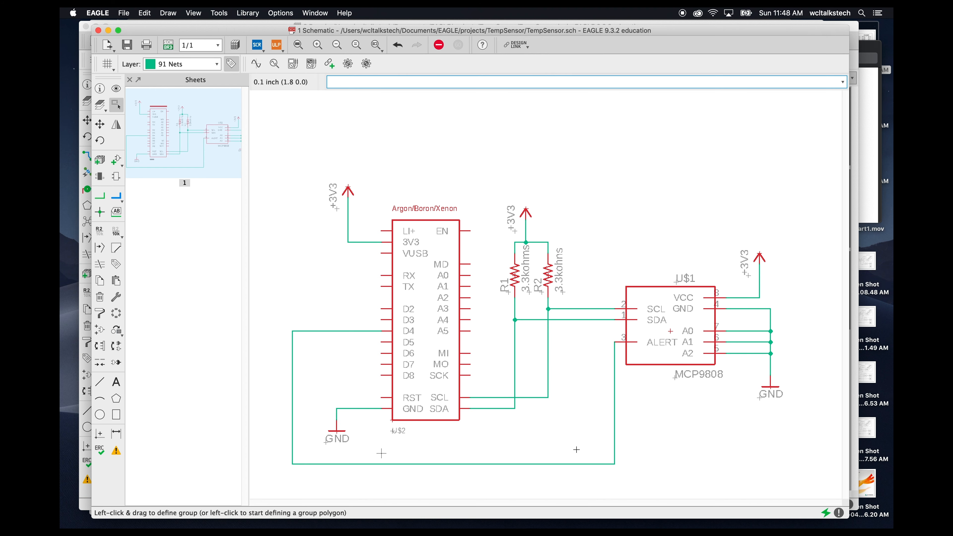
key("super+z")
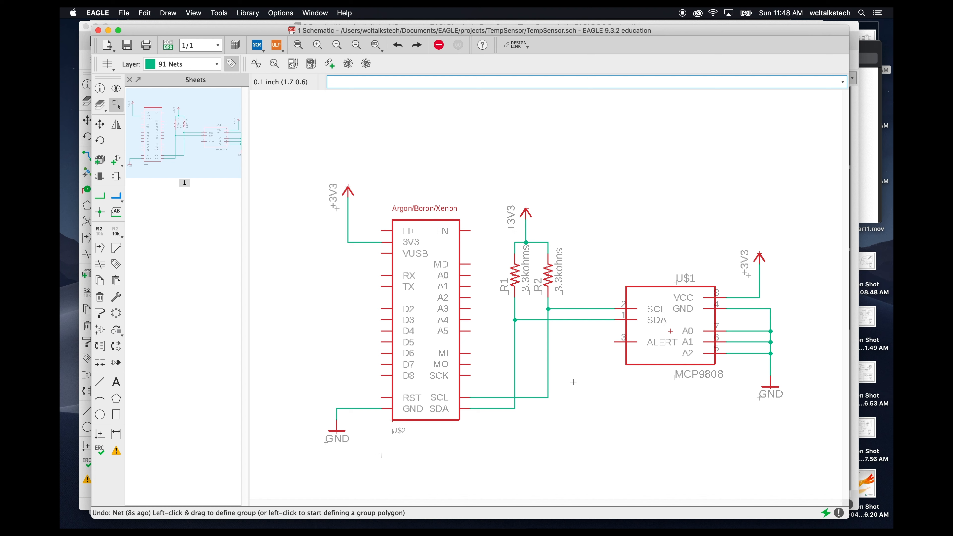
- Draw short net stubs from the MCP9808's ALERT pin and the Argon's D4 pin
left_click(102, 198)
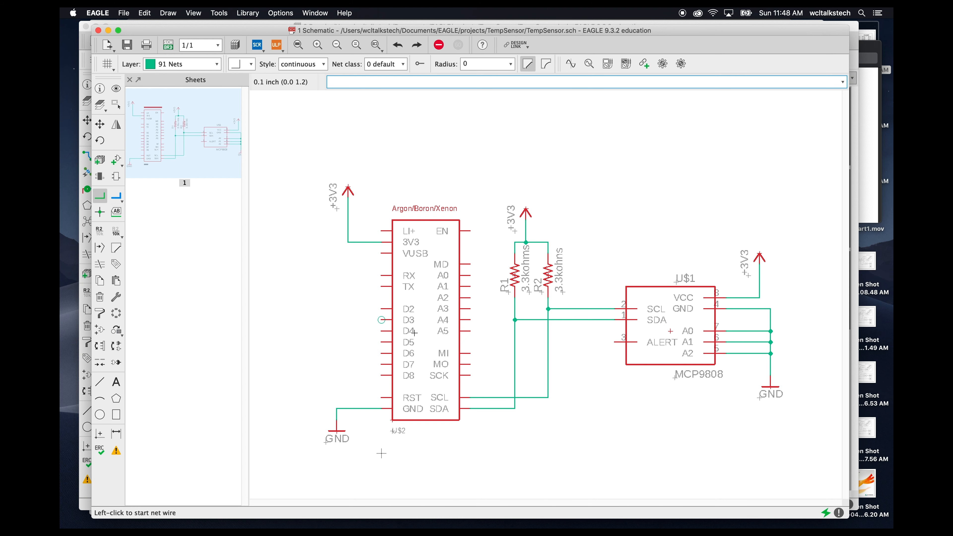
left_click(614, 342)
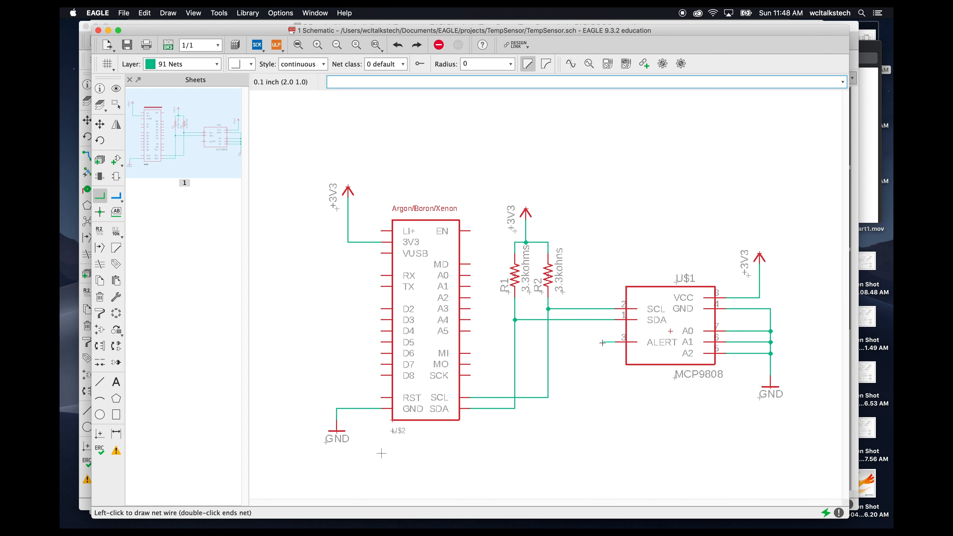
double_click(605, 347)
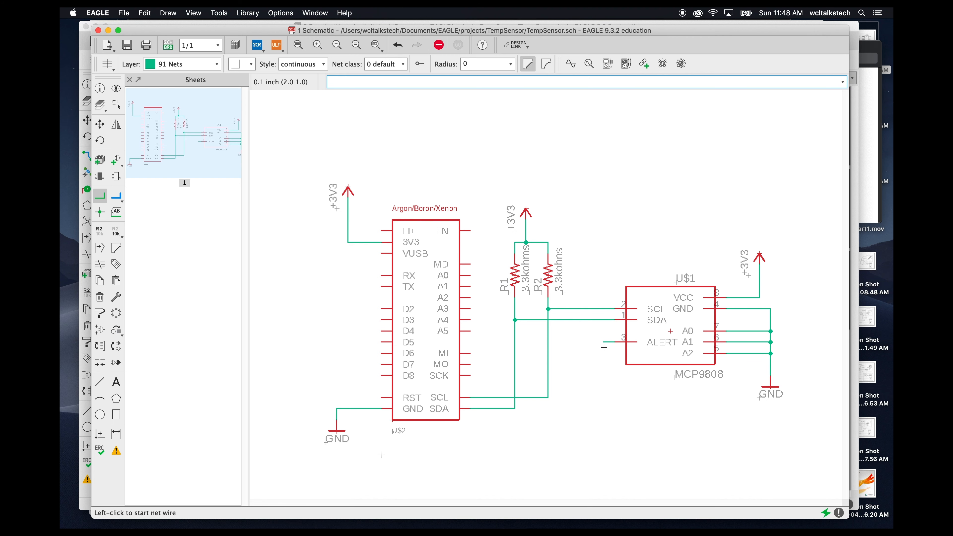
left_click(382, 331)
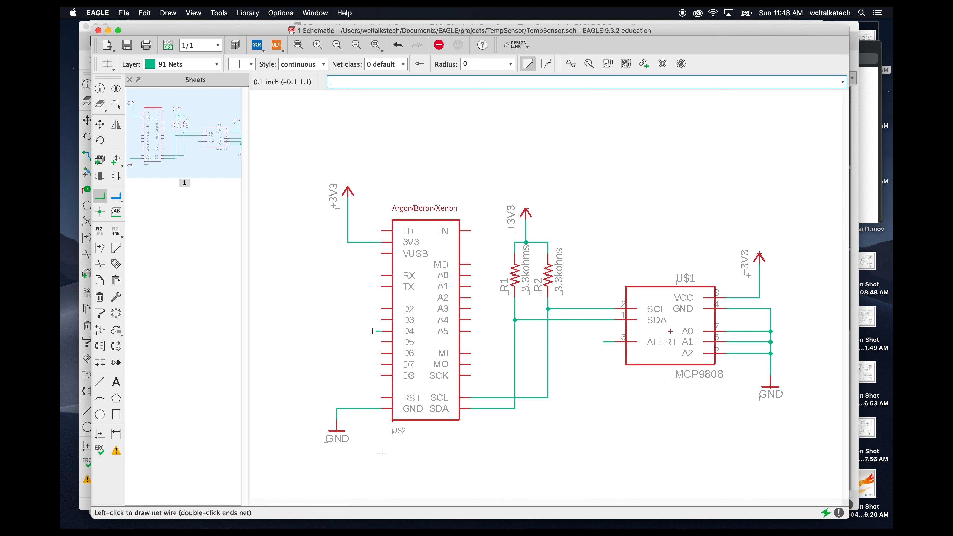
double_click(360, 331)
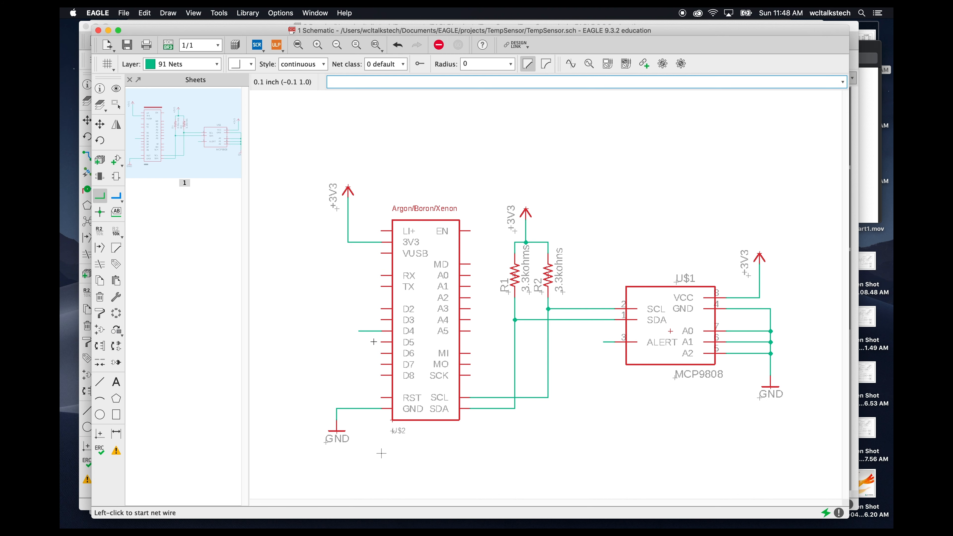
- Place cross-reference net labels on the ALERT stub and the D4 stub
left_click(117, 213)
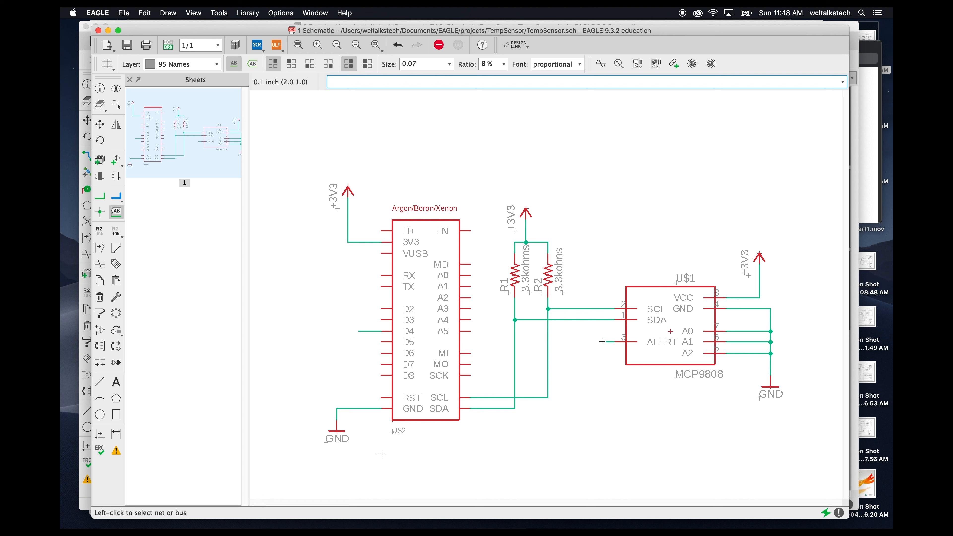
left_click(252, 64)
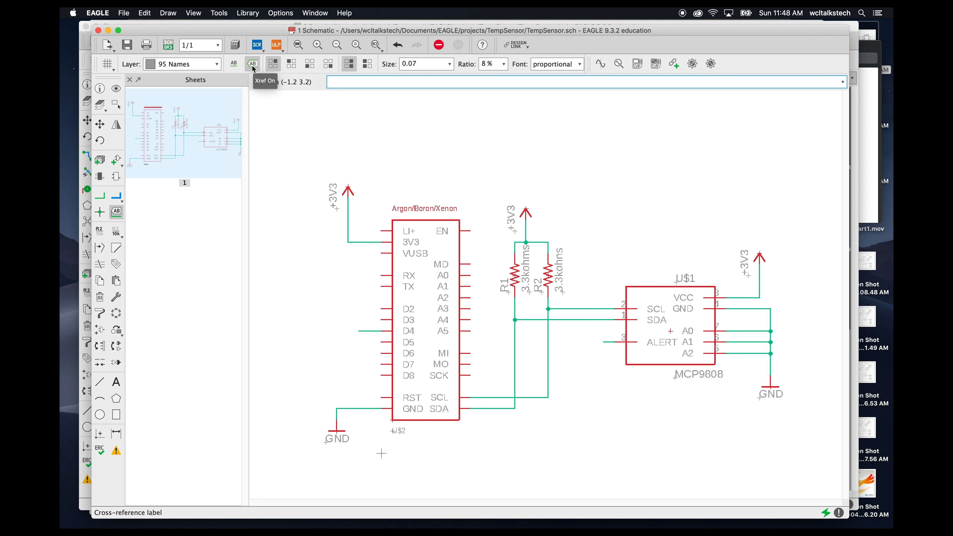
left_click(603, 342)
right_click(603, 344)
right_click(605, 343)
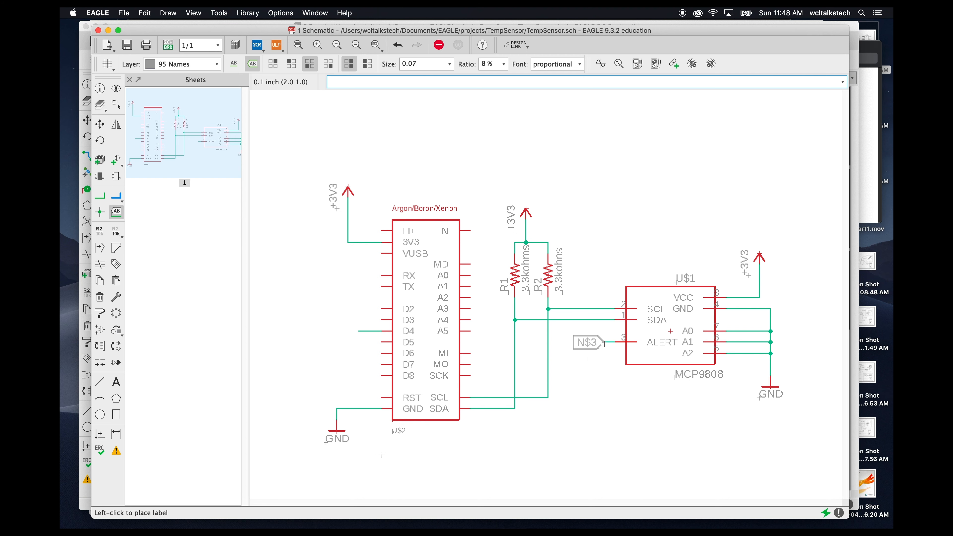
left_click(604, 344)
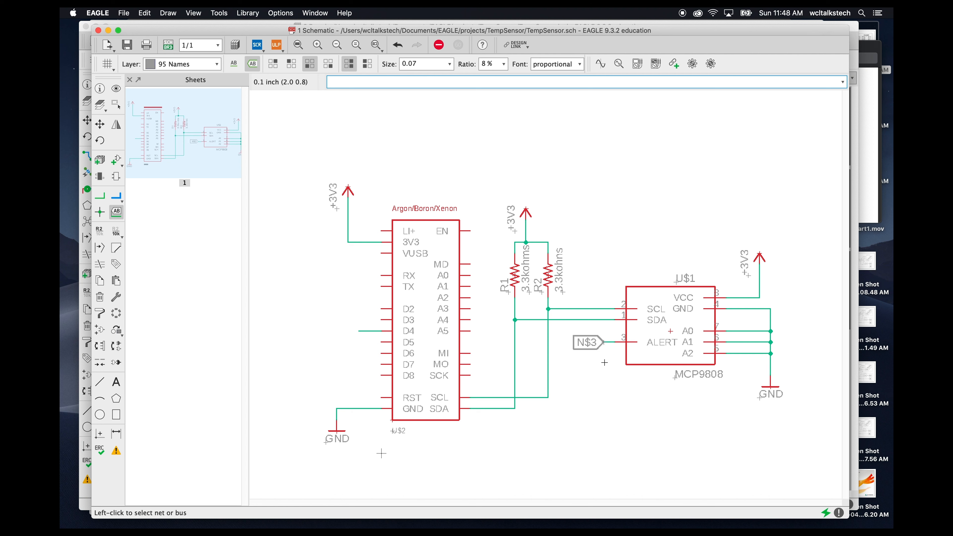
left_click(360, 331)
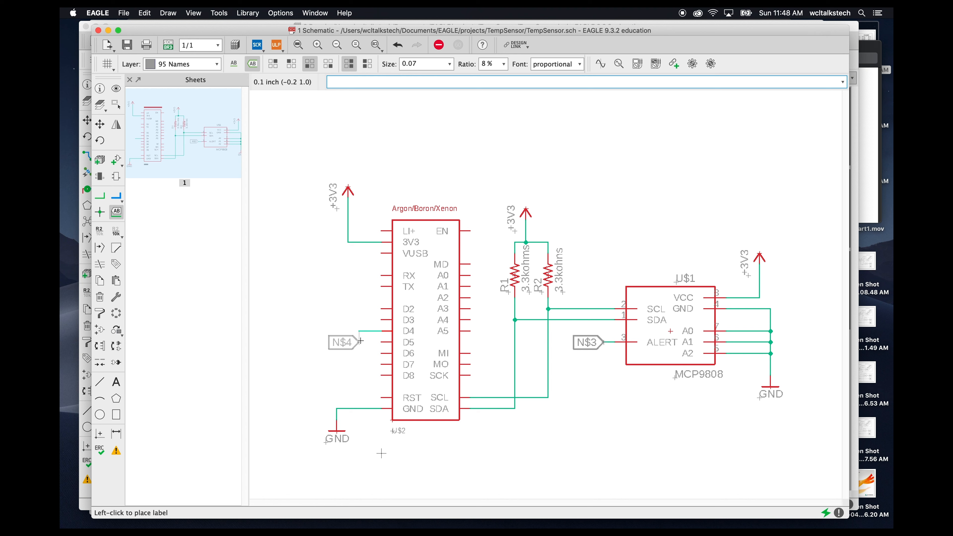
left_click(360, 334)
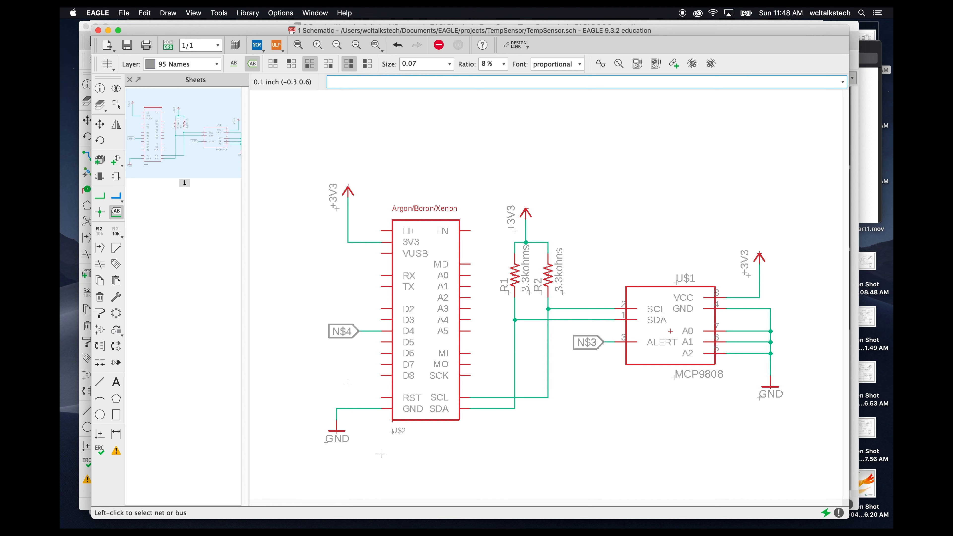
- Rename the net on the MCP9808's ALERT pin to ALERT
left_click(101, 233)
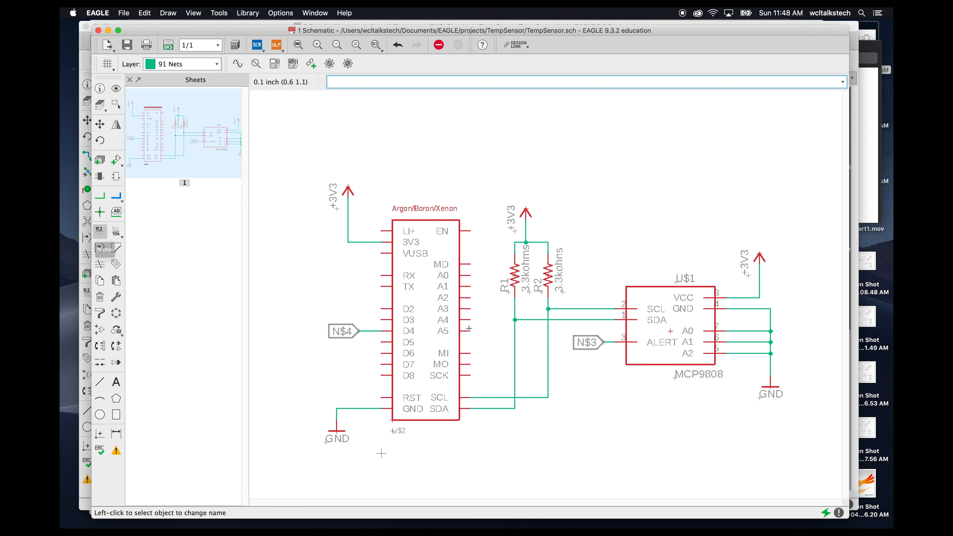
left_click(603, 342)
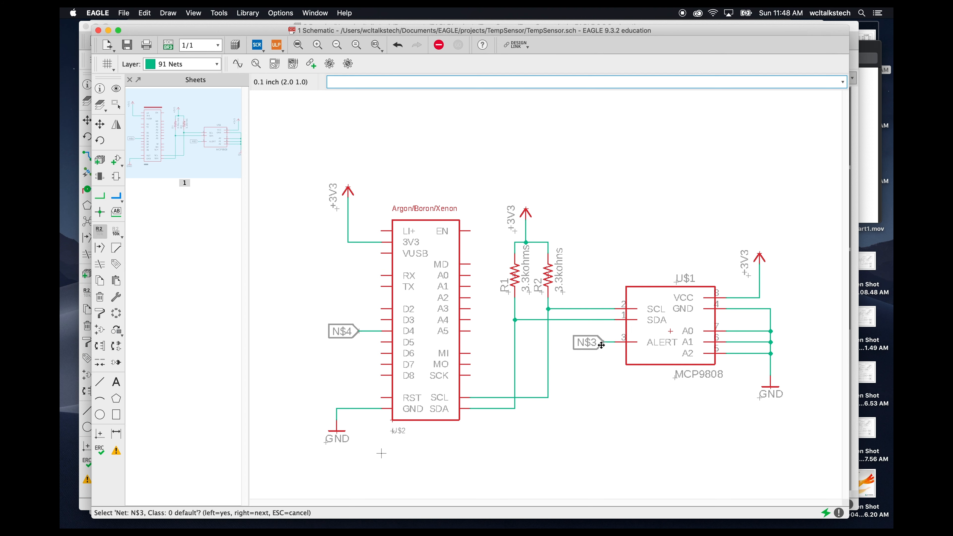
left_click(603, 342)
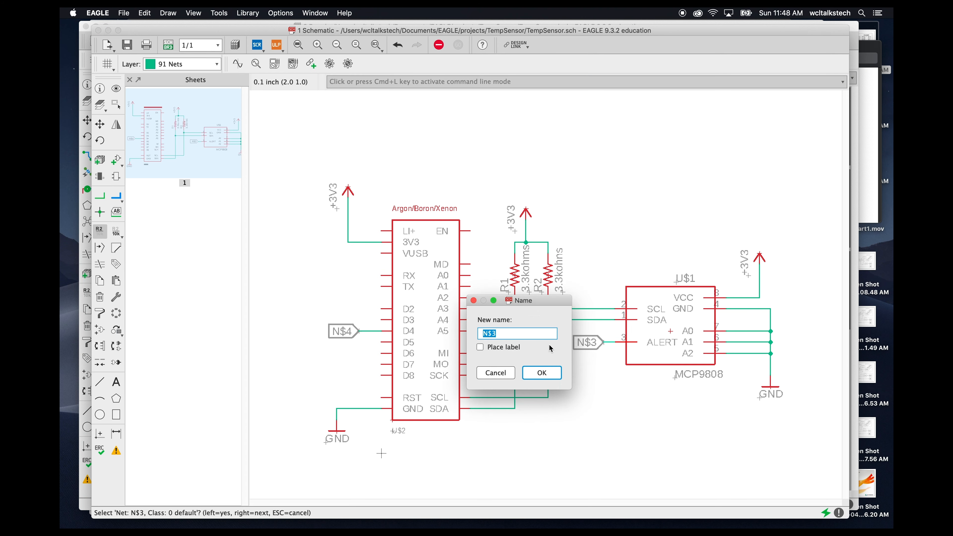
type("ALERT")
key("Return")
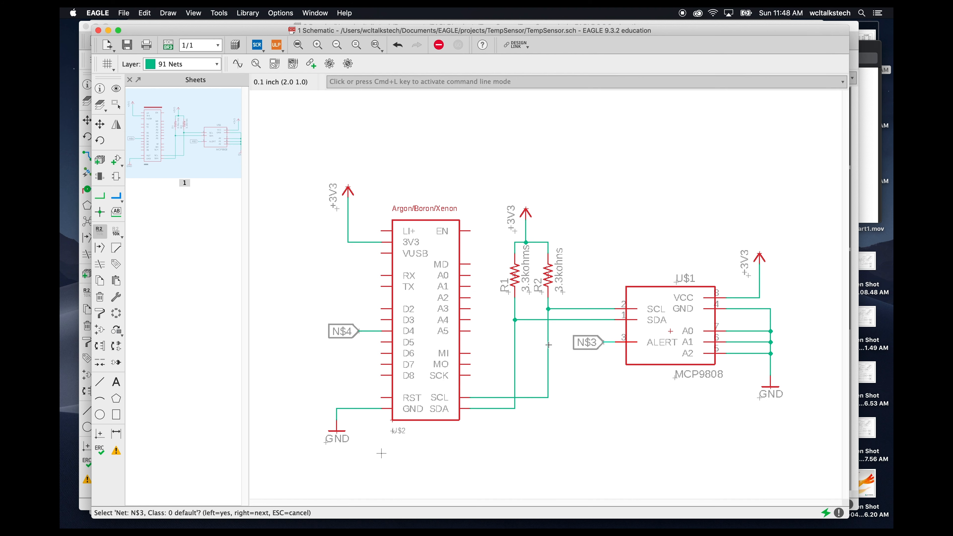
- Rename the D4 stub's net to ALERT and accept connecting it with the ALERT net
left_click(358, 332)
left_click(357, 332)
type("ALERT")
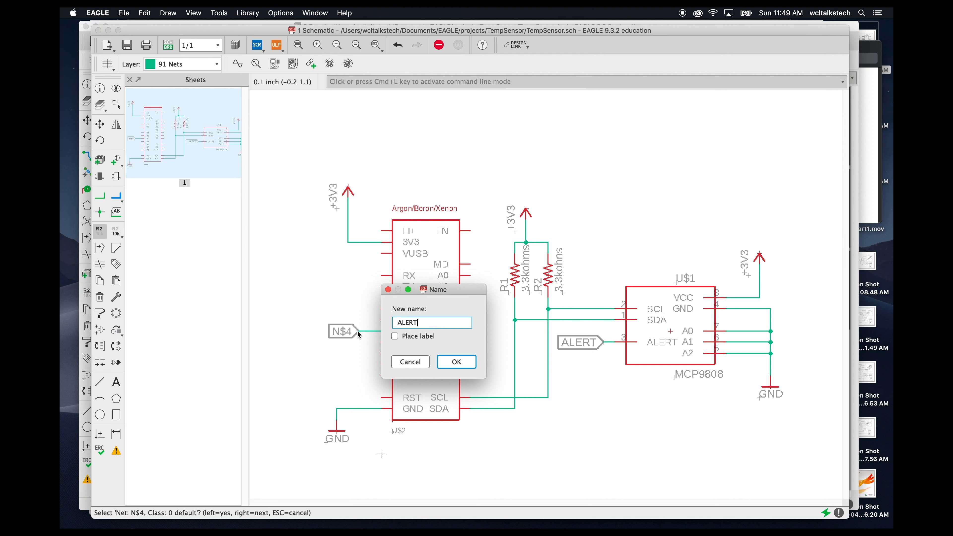
key("Return")
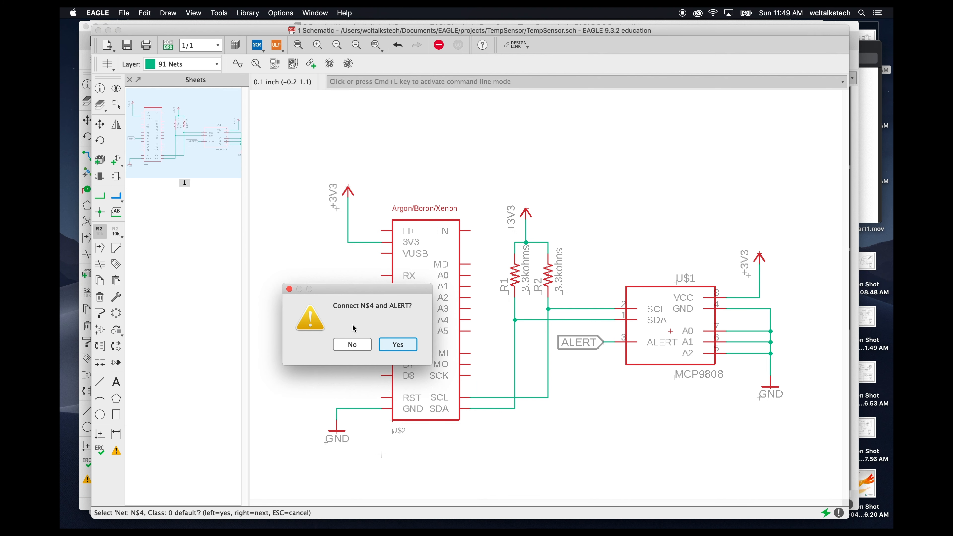
left_click(393, 347)
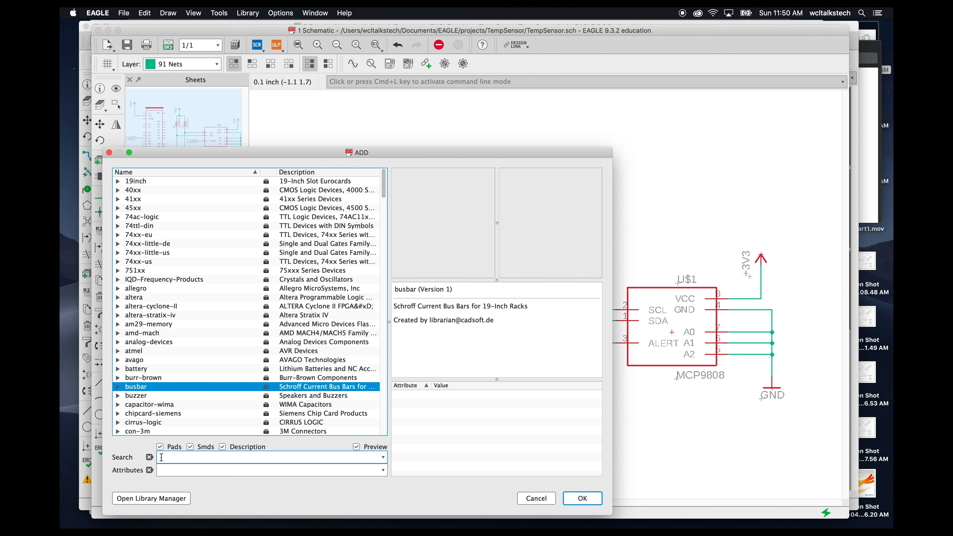
- Search the libraries for *led*0603* and place an LEDCHIP-LED0603 LED to the left of the Argon
left_click(161, 459)
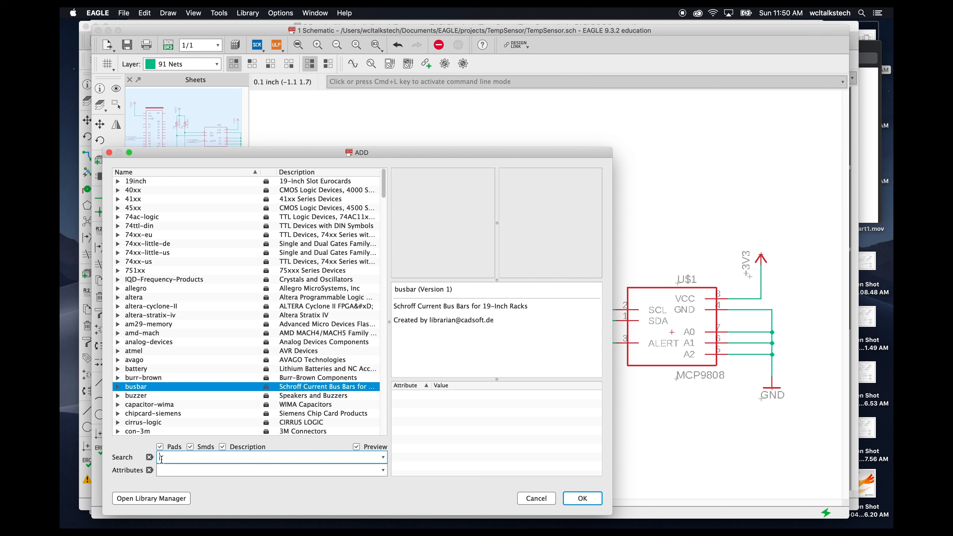
type("*led*0603")
key("Return")
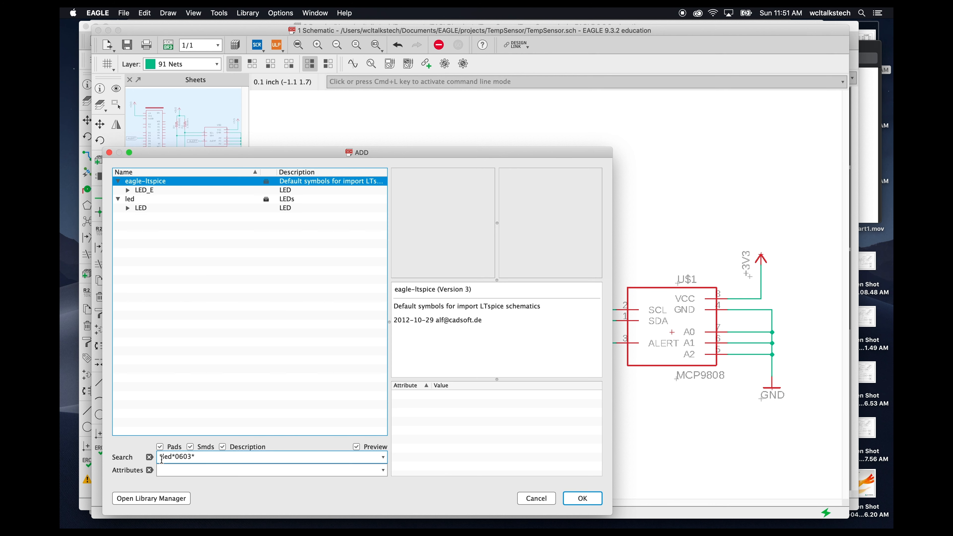
left_click(128, 207)
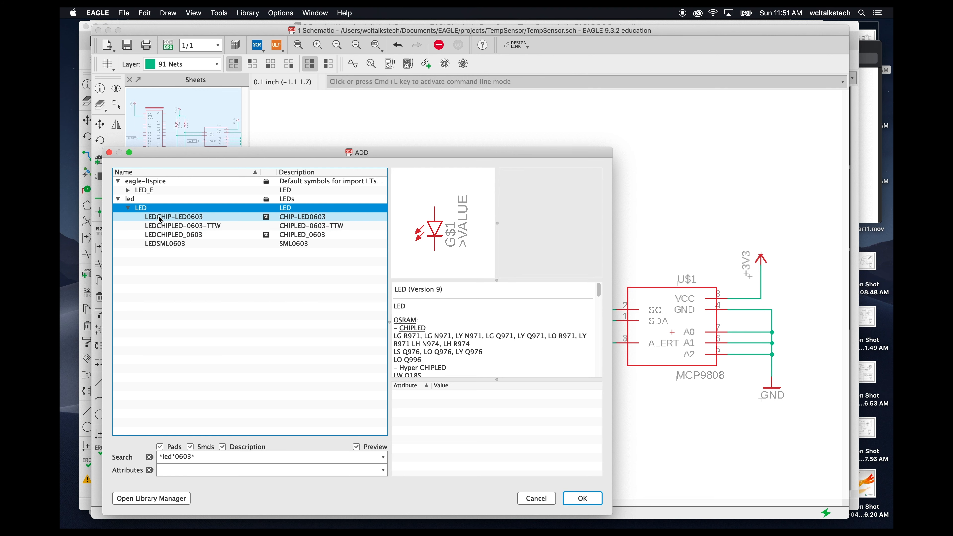
left_click(188, 218)
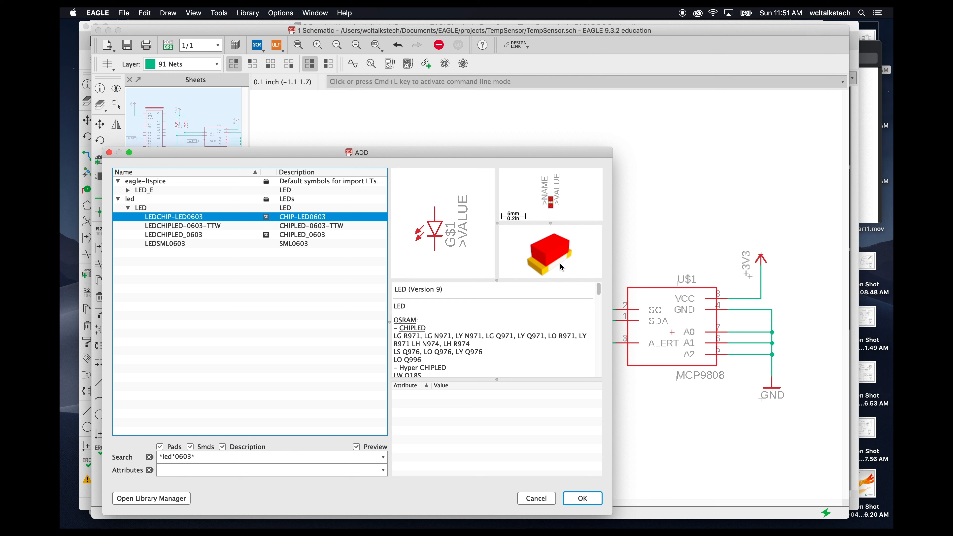
left_click(582, 498)
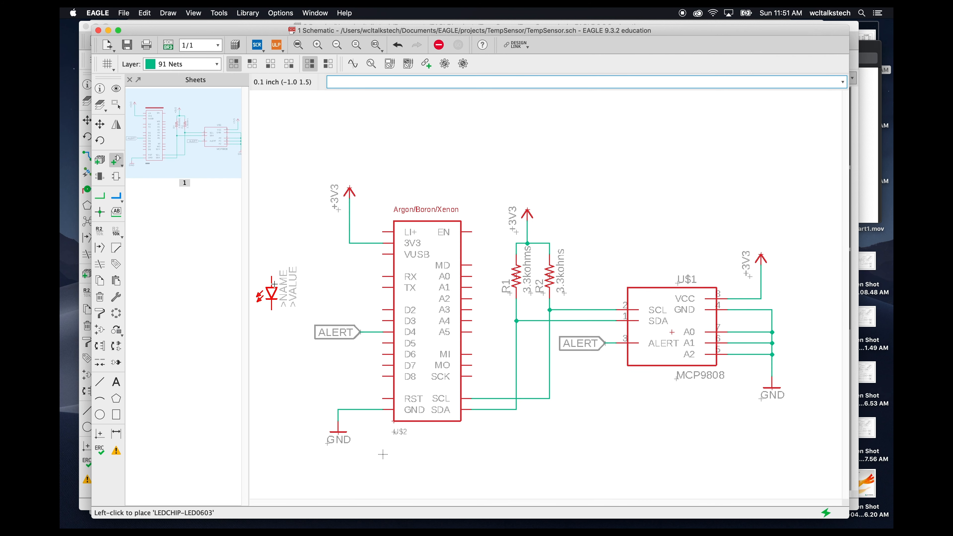
left_click(272, 332)
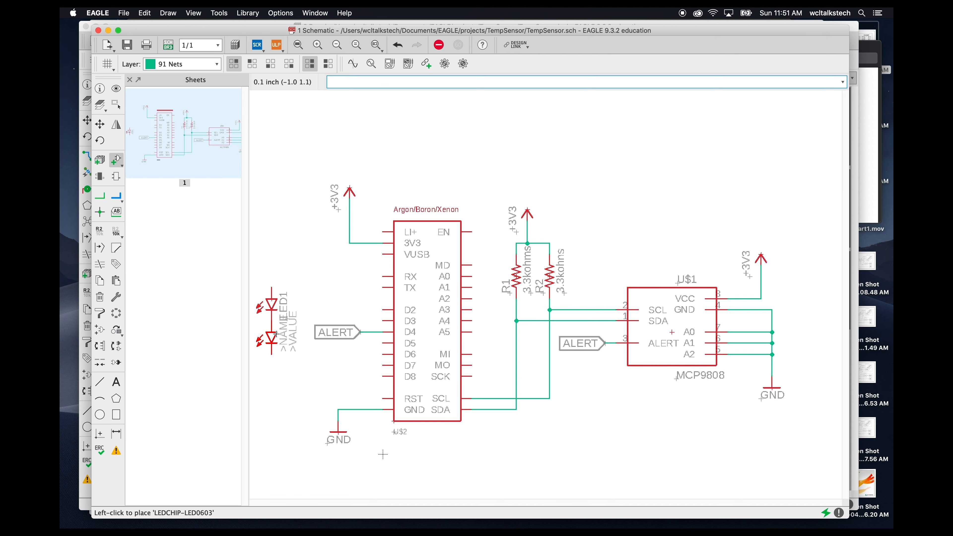
key("Escape")
left_click(533, 498)
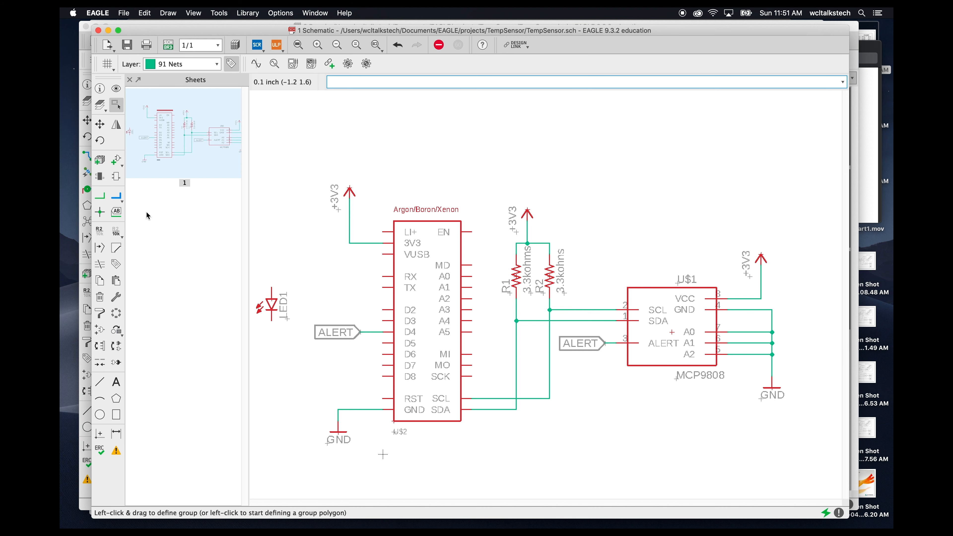
- Copy a 3.3kohms pull-up resistor and place the copy above the new LED
left_click(100, 285)
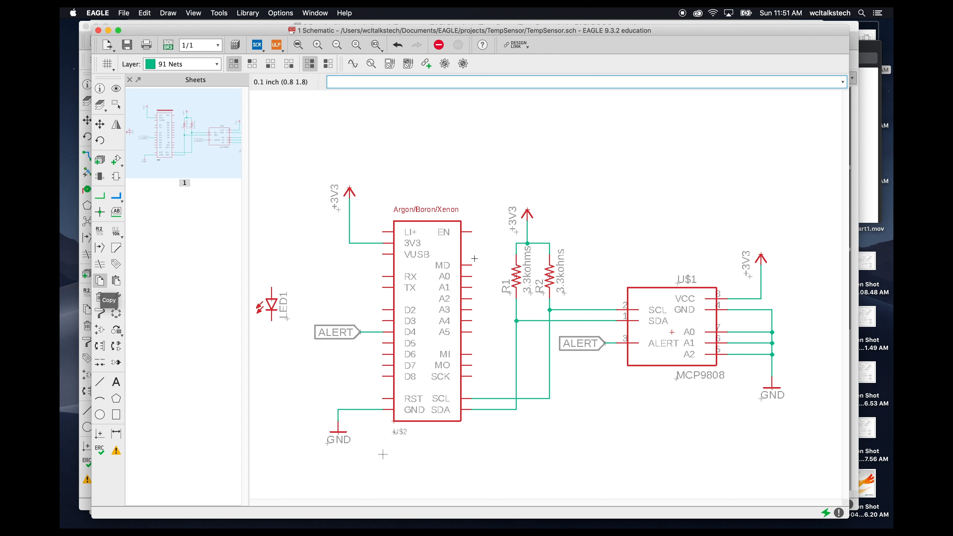
left_click(517, 277)
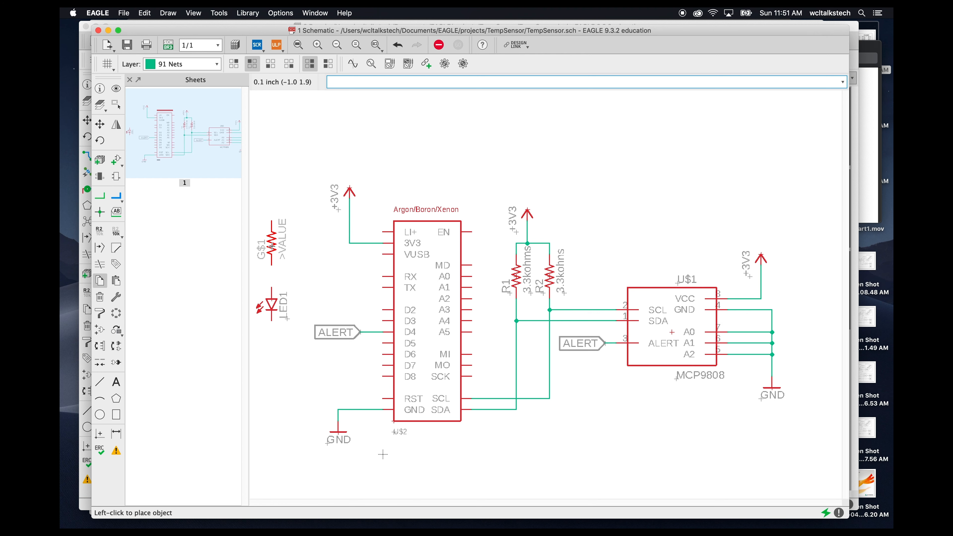
left_click(272, 248)
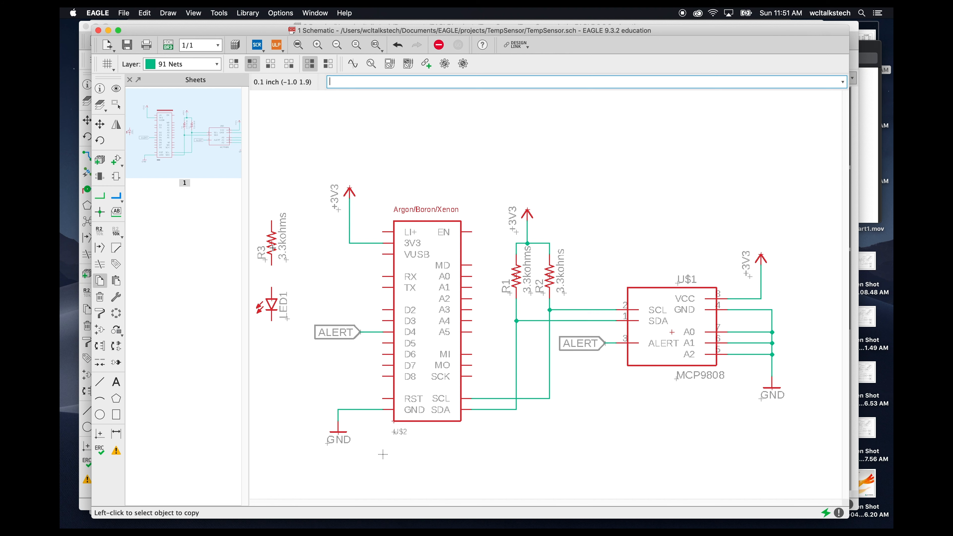
- Group the new resistor and LED together and move them down beside the Argon
left_click(116, 105)
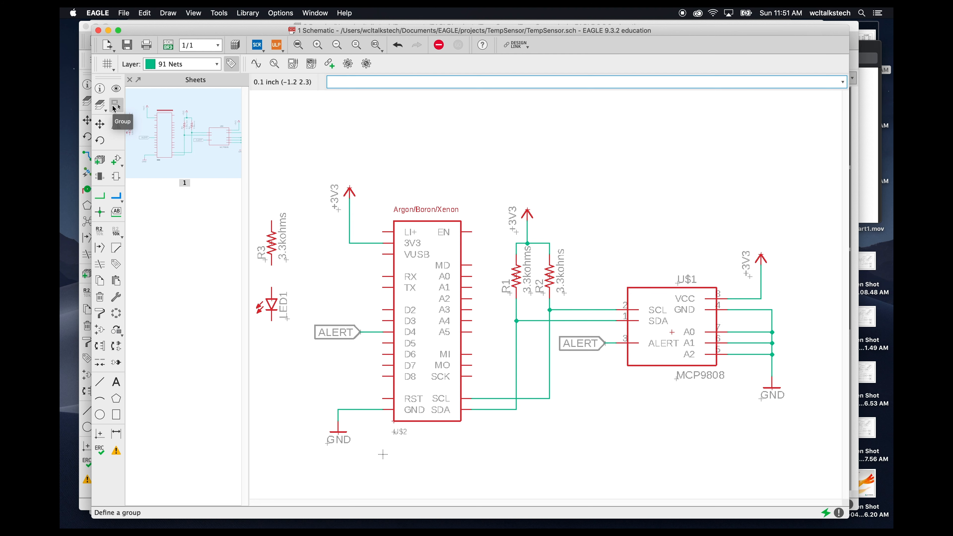
left_click_drag(267, 243, 293, 349)
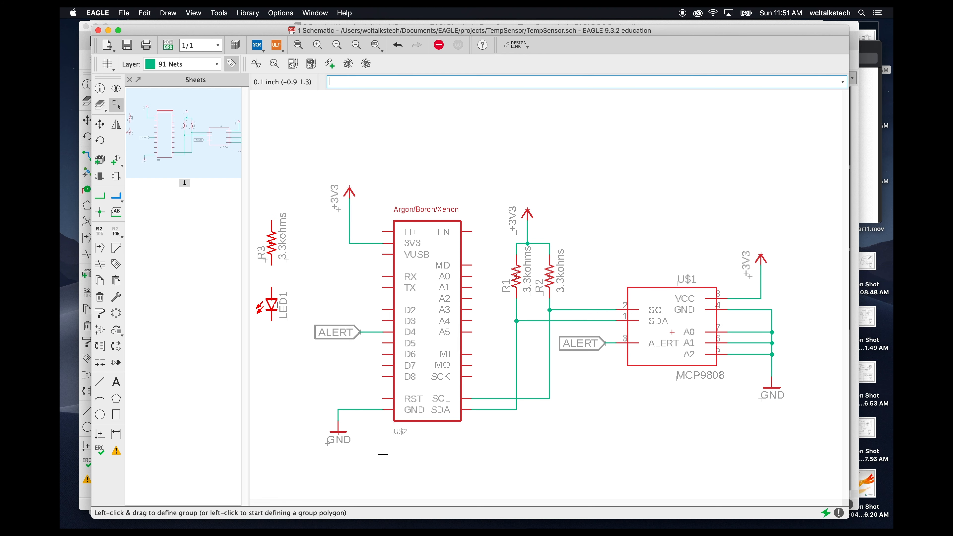
left_click_drag(272, 243, 272, 330)
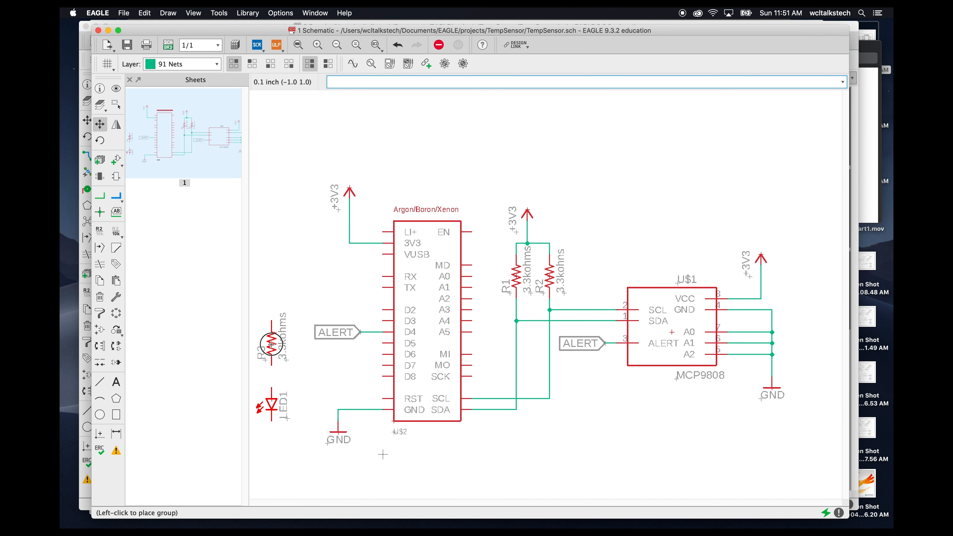
left_click(272, 328)
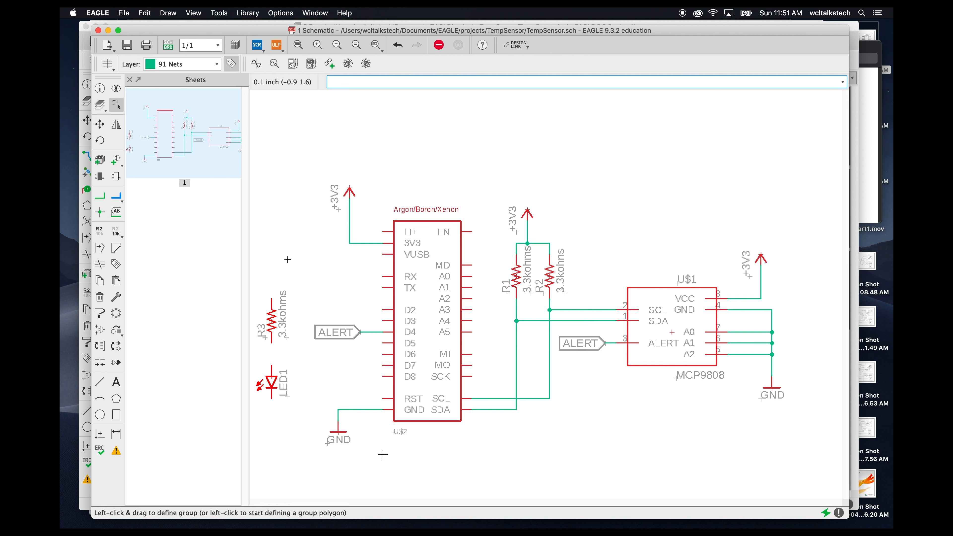
- Draw nets from the Argon's D2 pin through the new resistor to the LED, and from the LED to GND
left_click(101, 197)
left_click(384, 310)
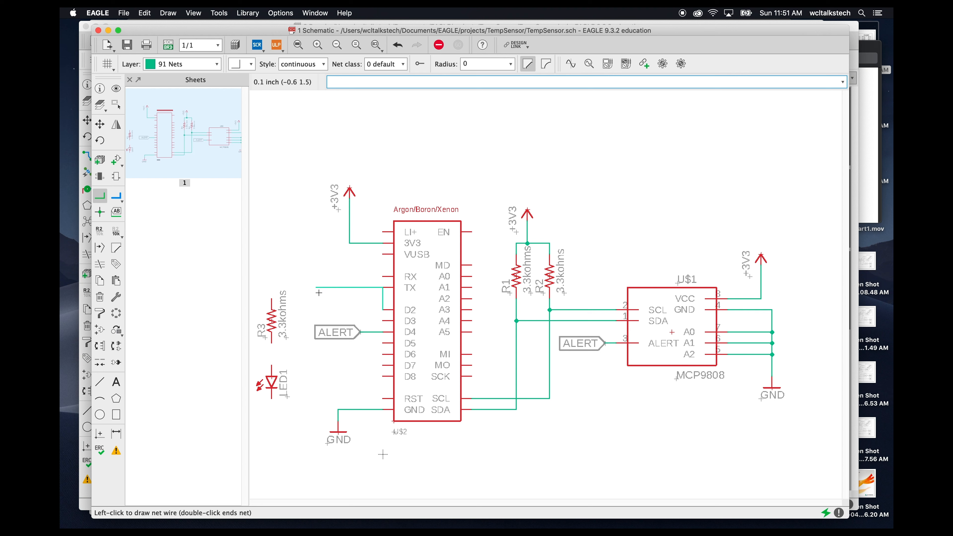
left_click(349, 306)
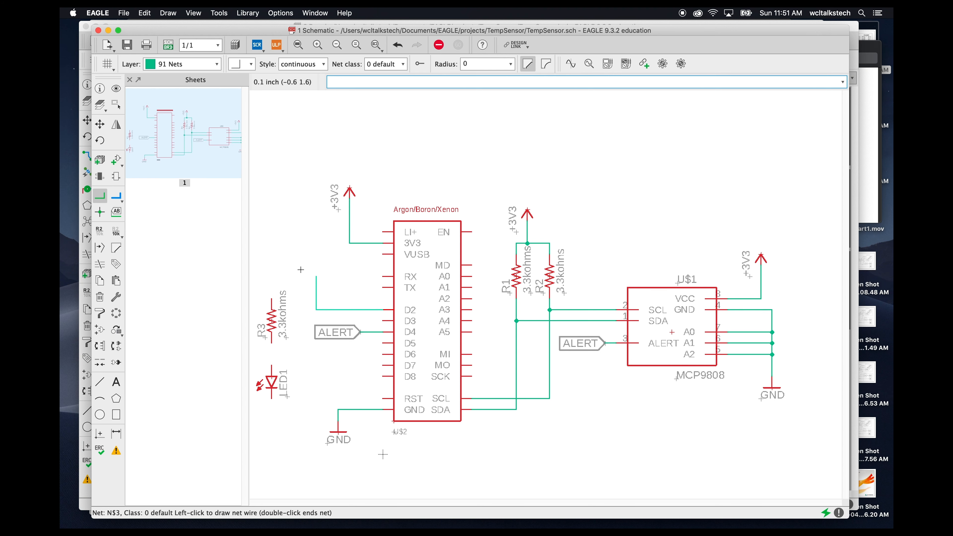
left_click(316, 265)
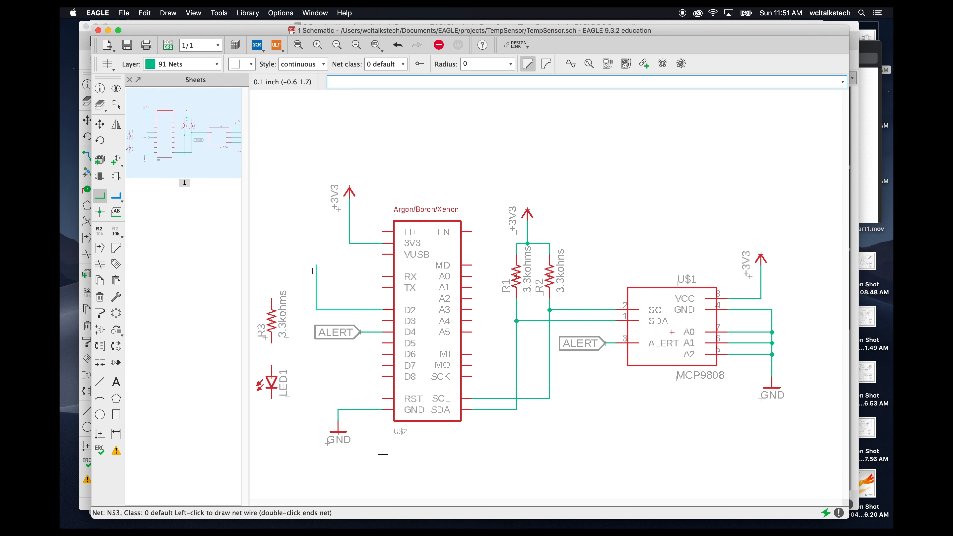
left_click(272, 299)
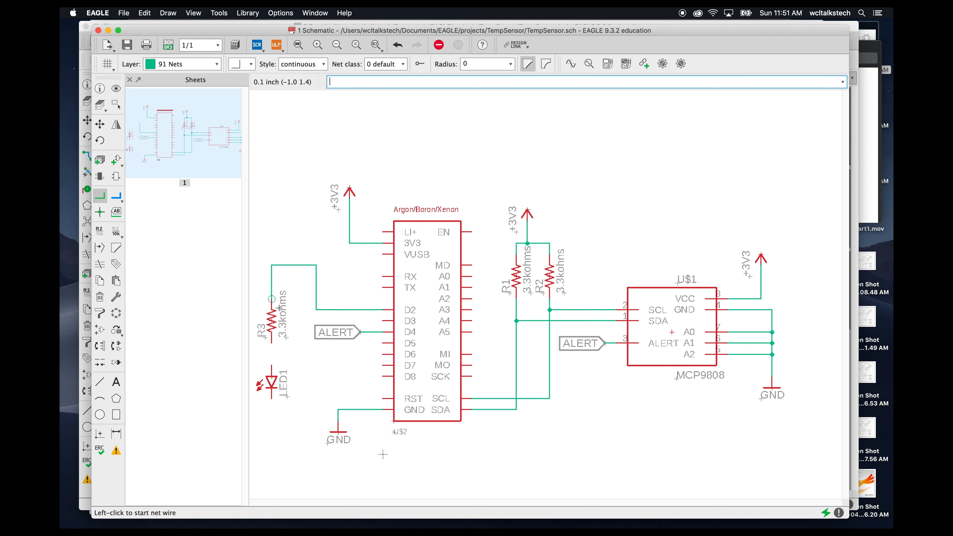
left_click(272, 342)
left_click(272, 366)
left_click(272, 399)
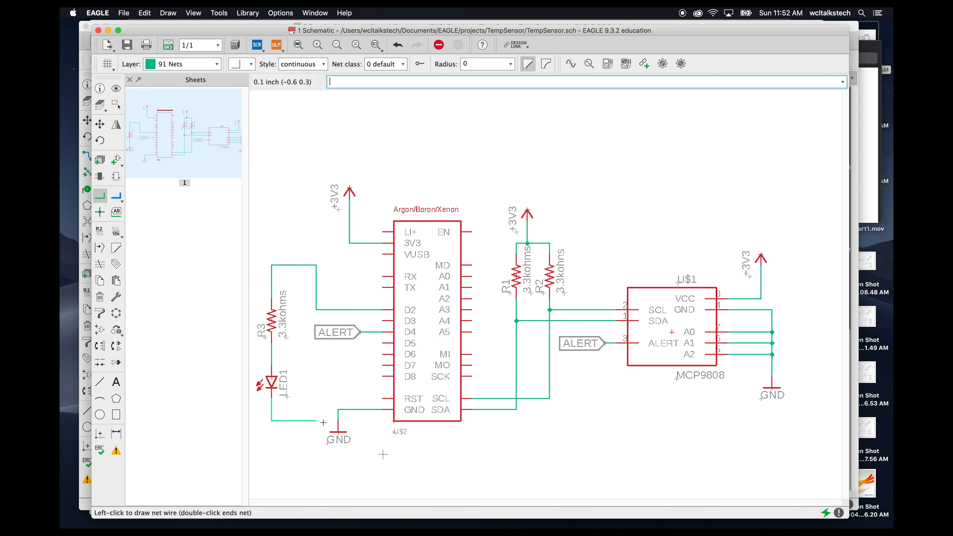
left_click(338, 421)
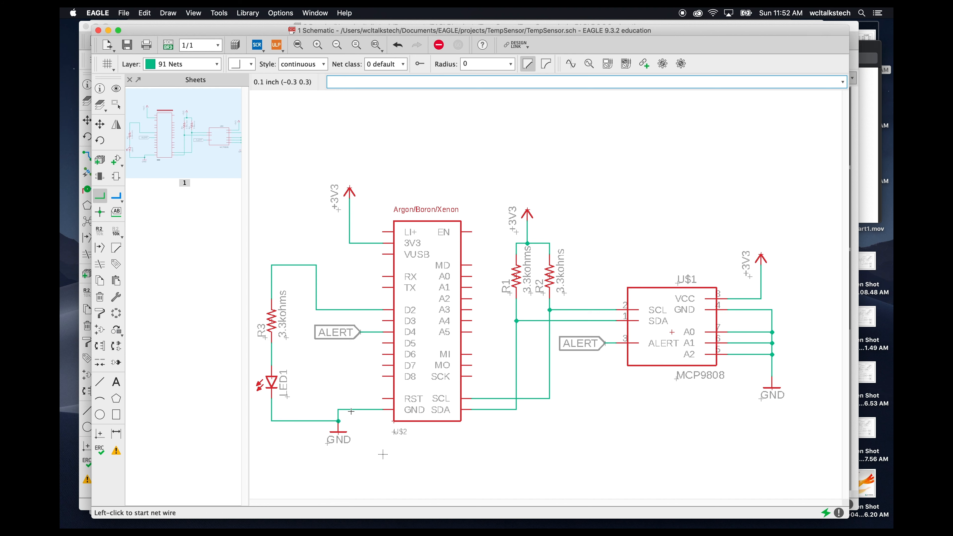
key("Escape")
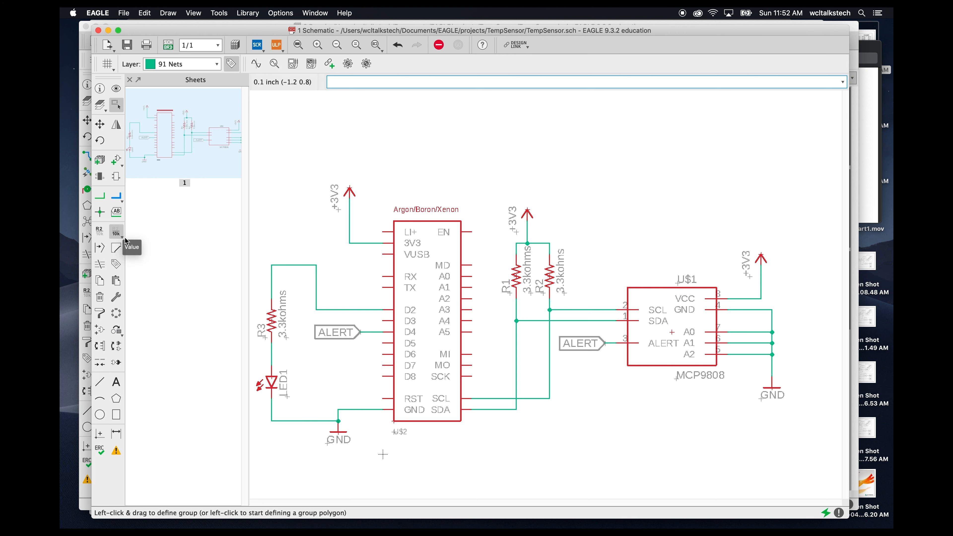
- Set the LED's series resistor R3 value to 200ohms
left_click(117, 232)
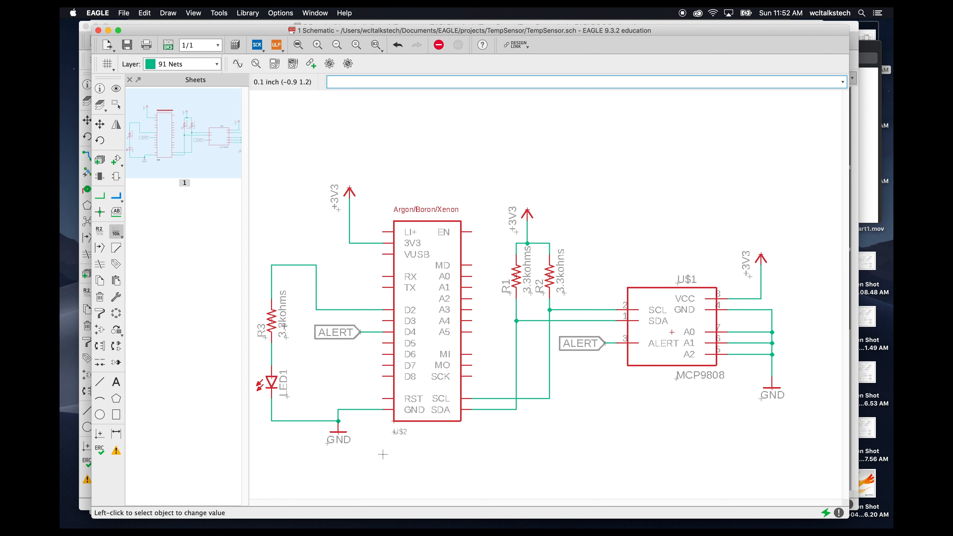
left_click(276, 320)
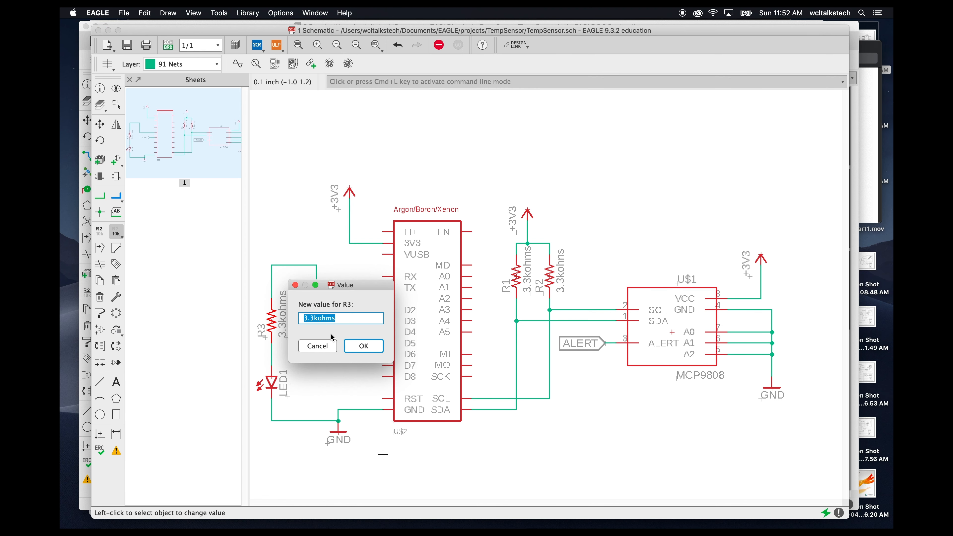
type("200ohms")
key("Return")
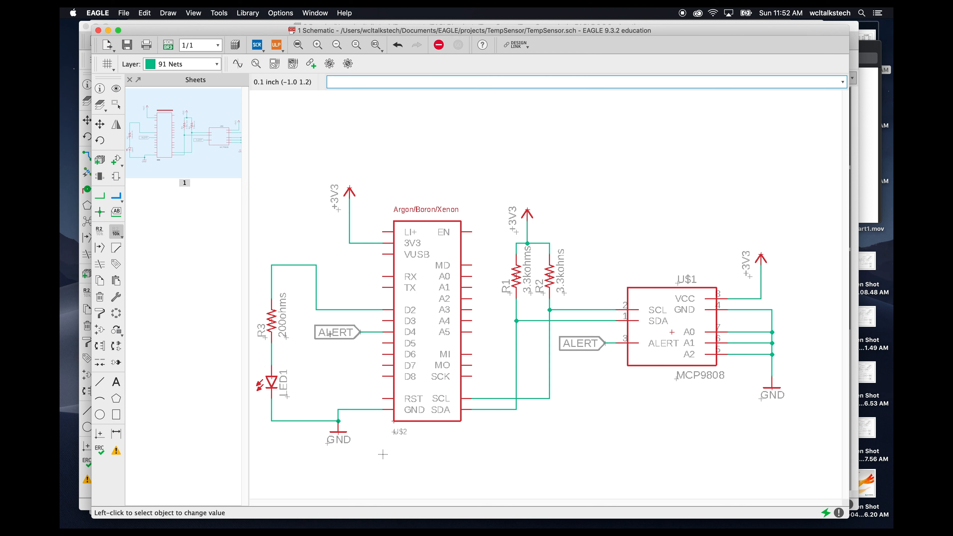